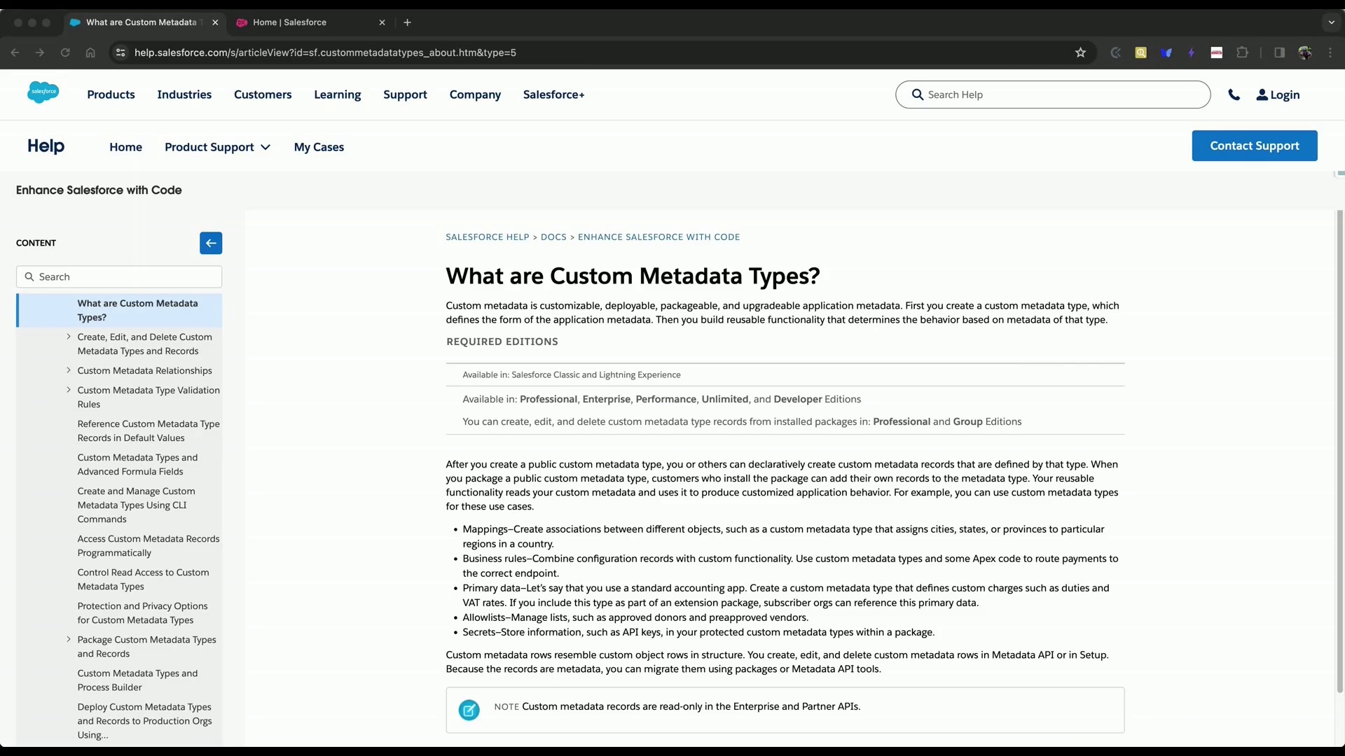
# Highlight the Mappings use case in the article, then open Setup's Custom Metadata Types page.
pyautogui.moveTo(449, 529); pyautogui.dragTo(513, 529)
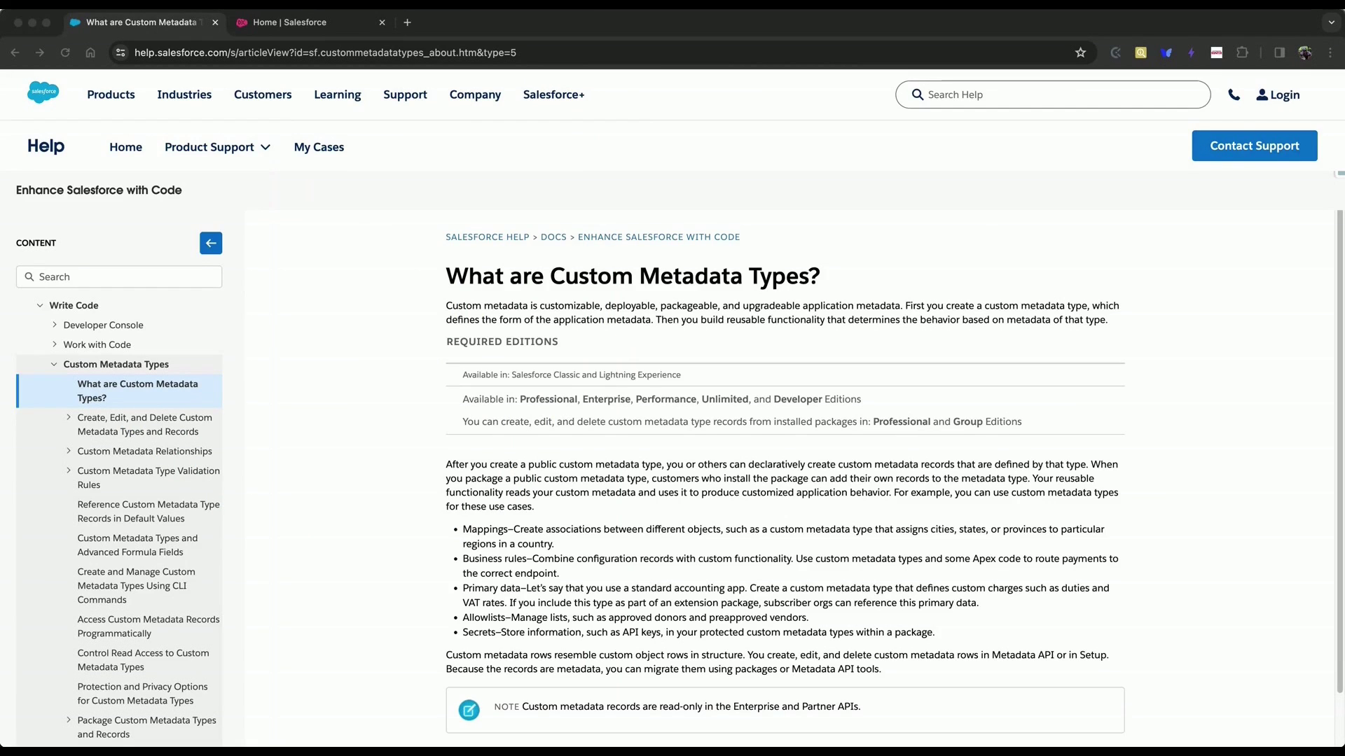
pyautogui.click(283, 32)
pyautogui.click(1256, 87)
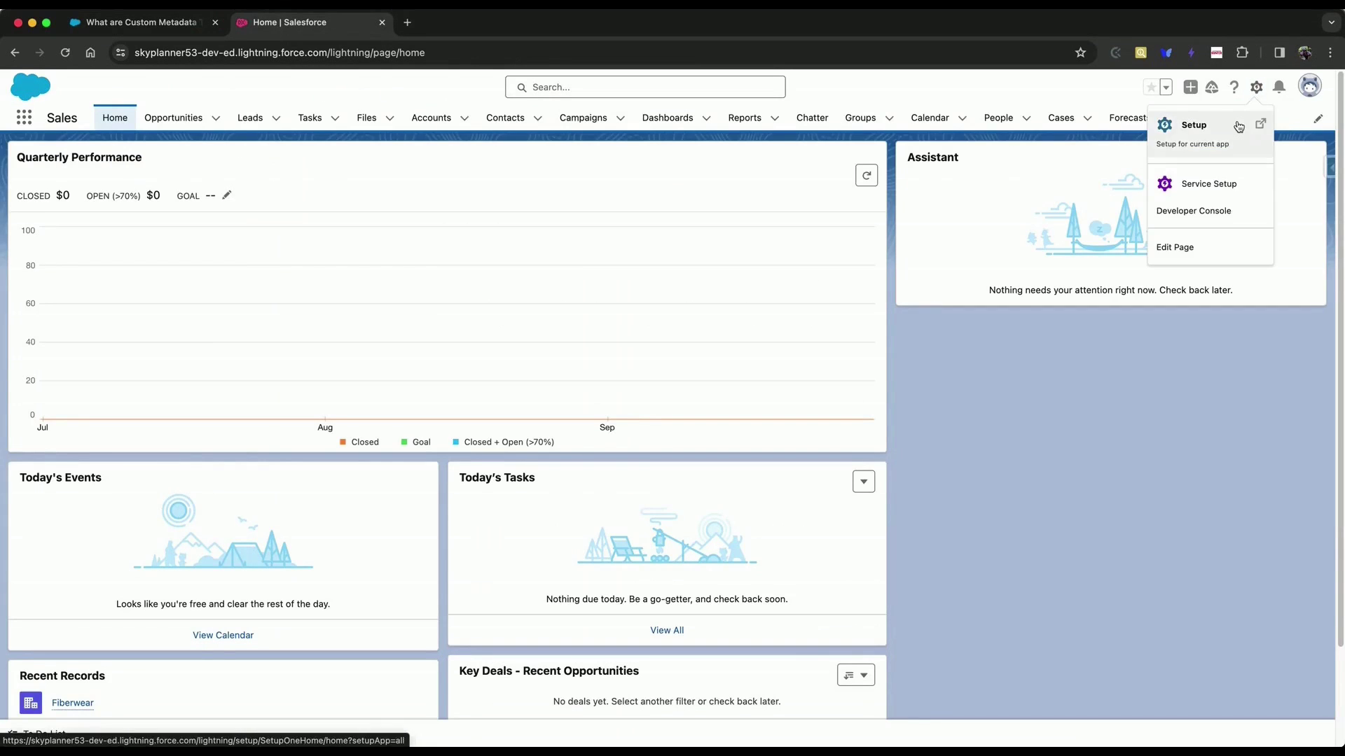
pyautogui.click(1239, 126)
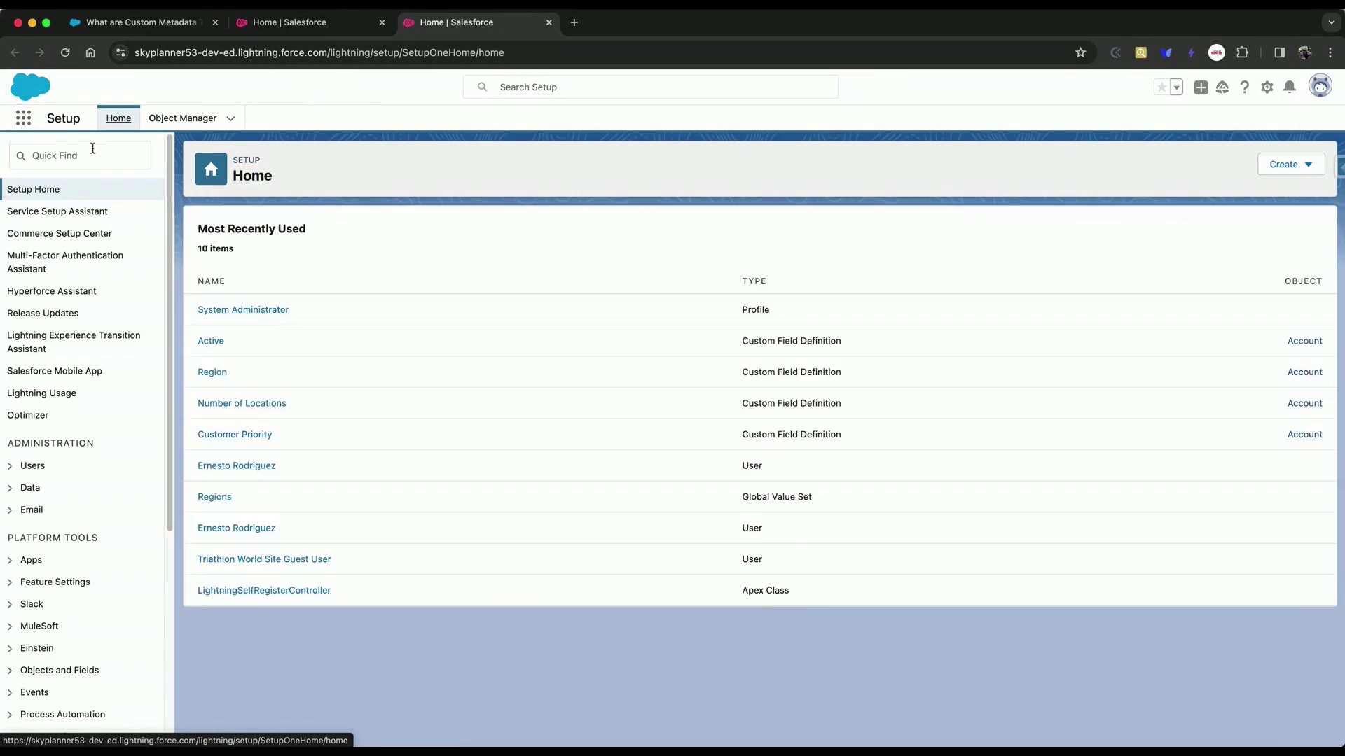
pyautogui.click(85, 155)
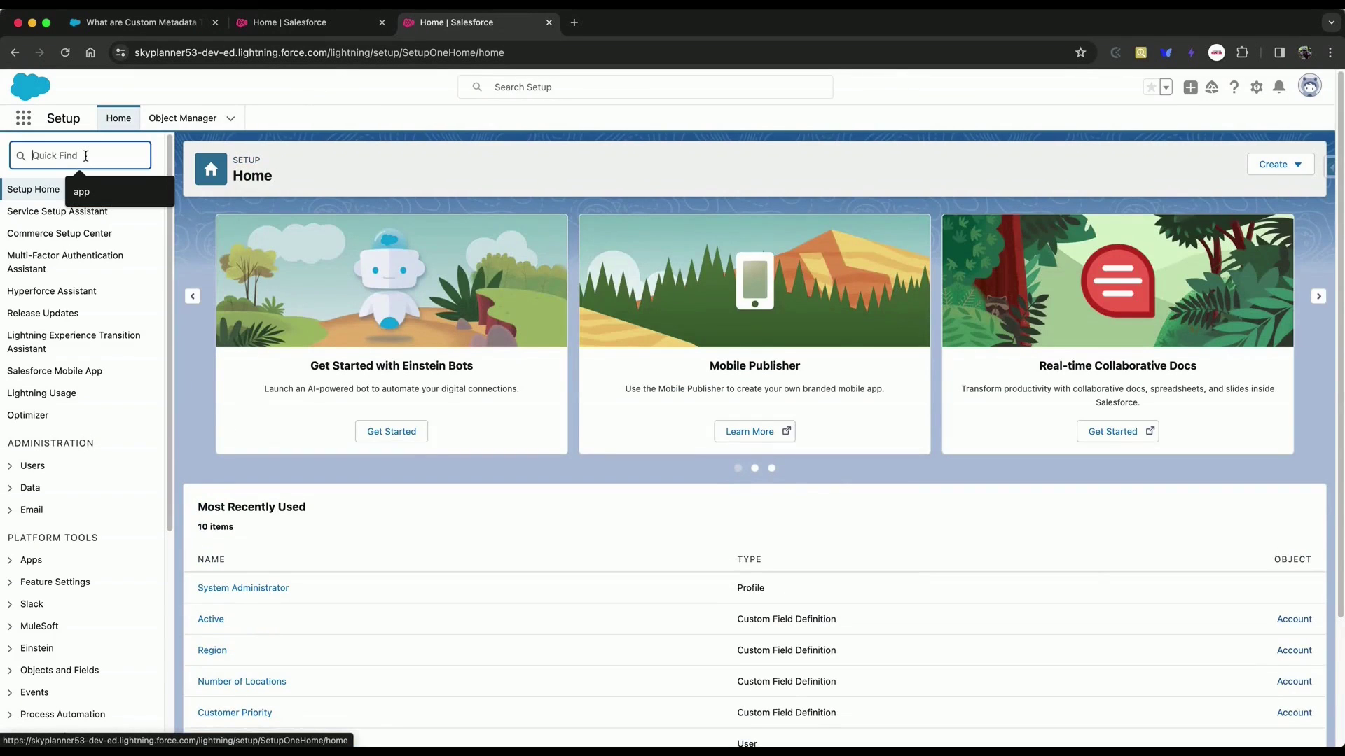
pyautogui.write('custom')
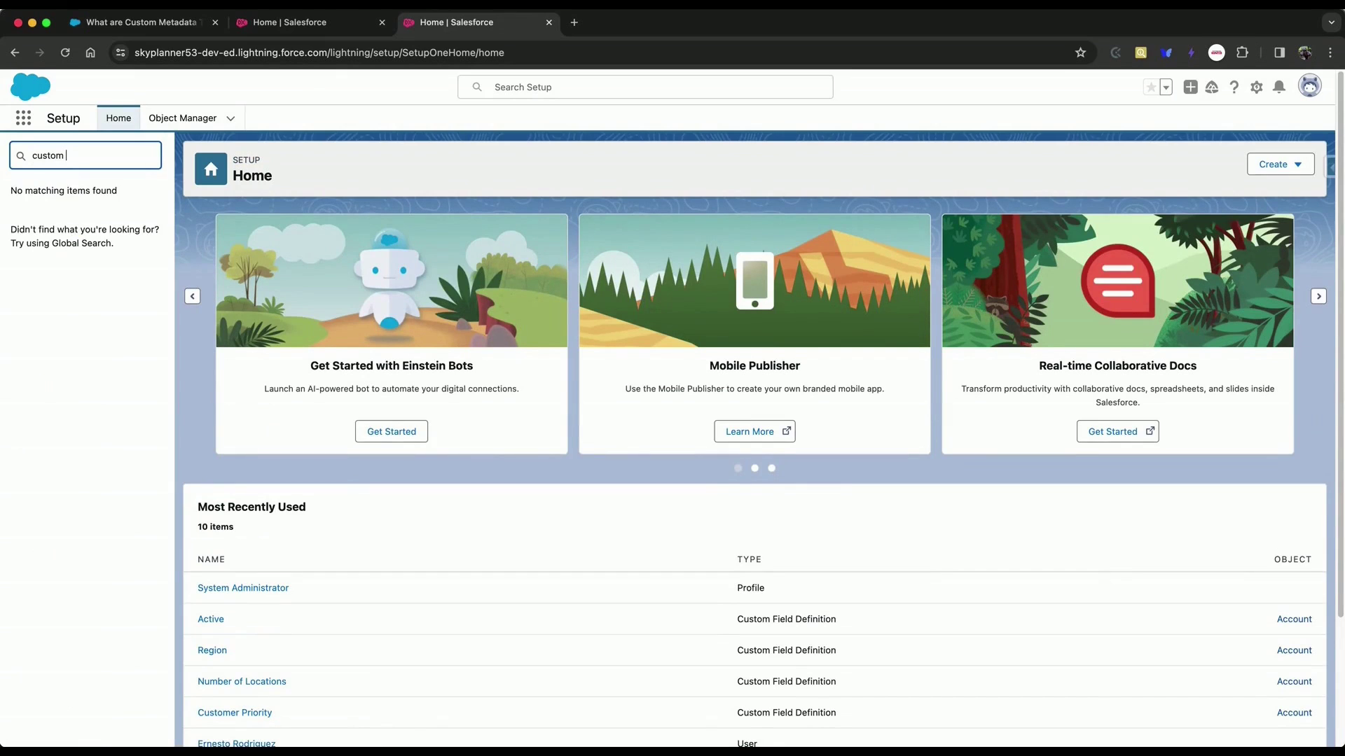
pyautogui.write('.me')
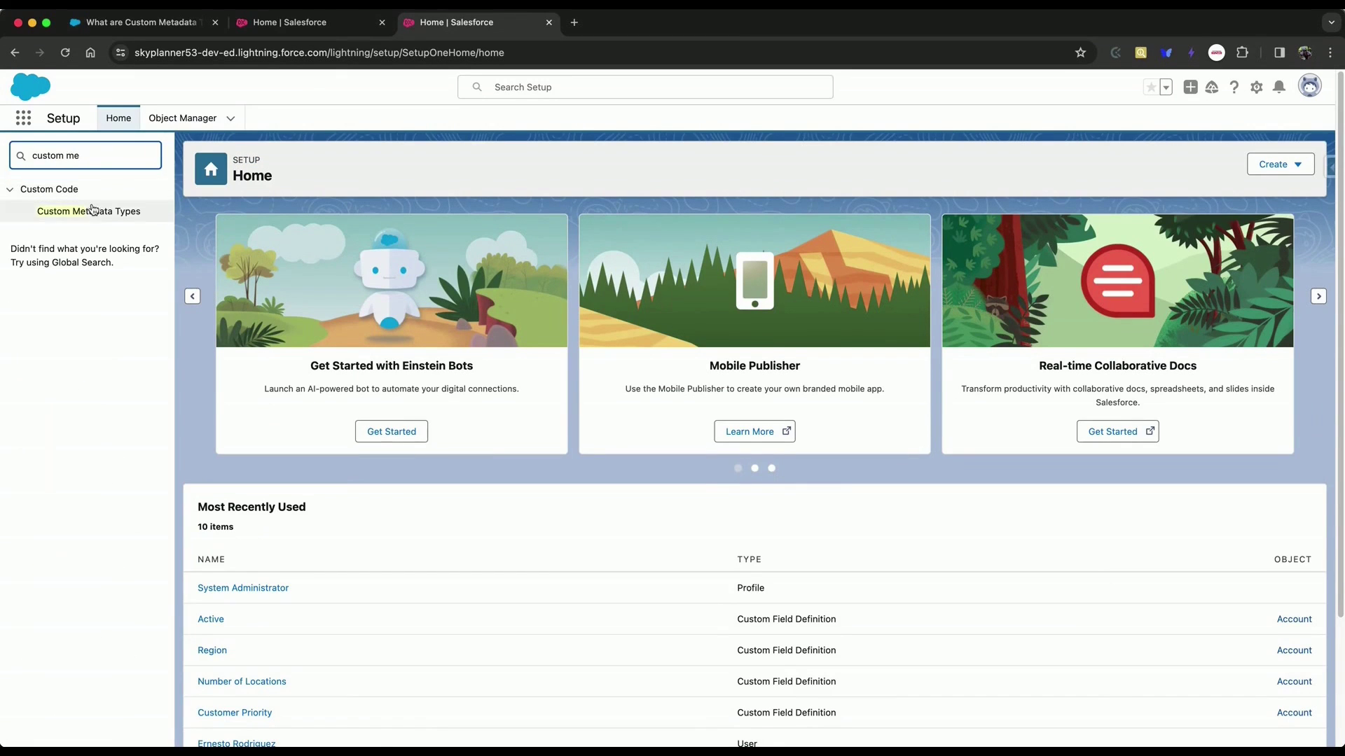
pyautogui.click(95, 211)
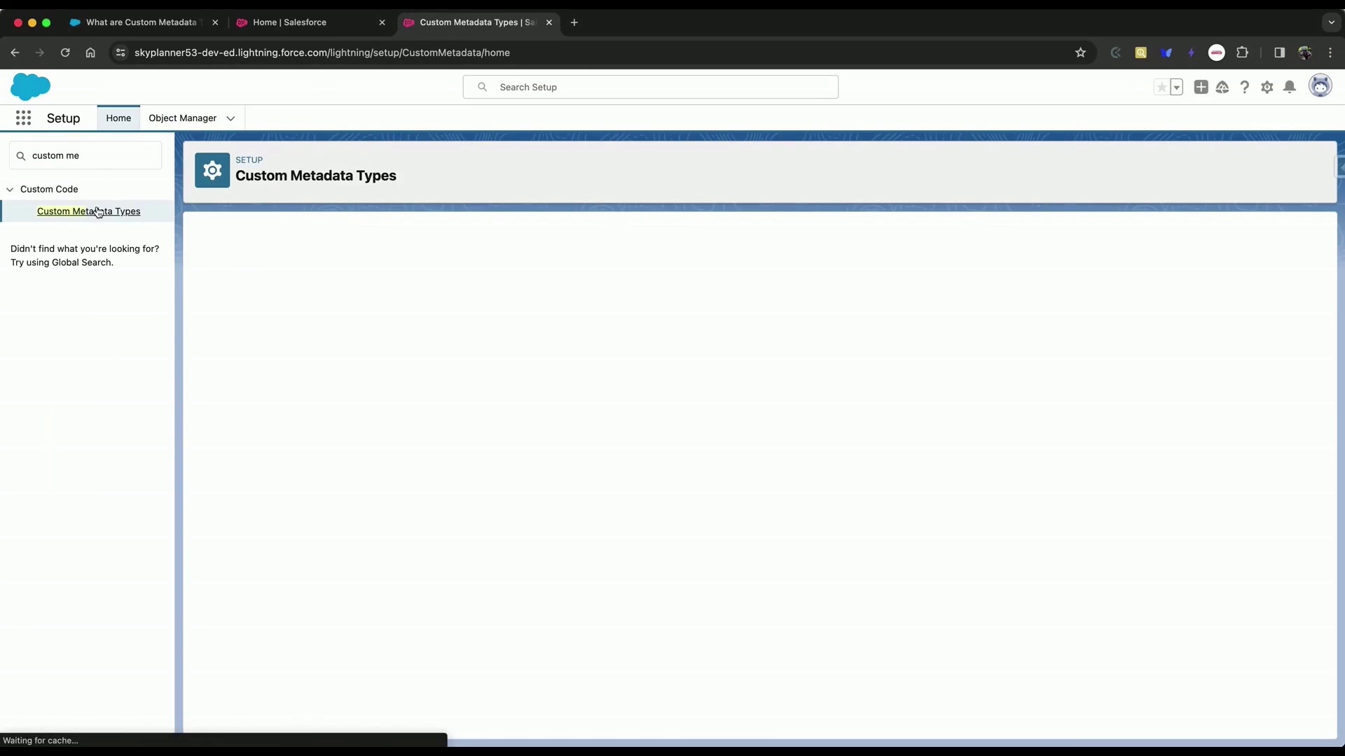
# Create a custom metadata type labelled Region Mapping with plural label Region Mappings and save it.
pyautogui.click(573, 319)
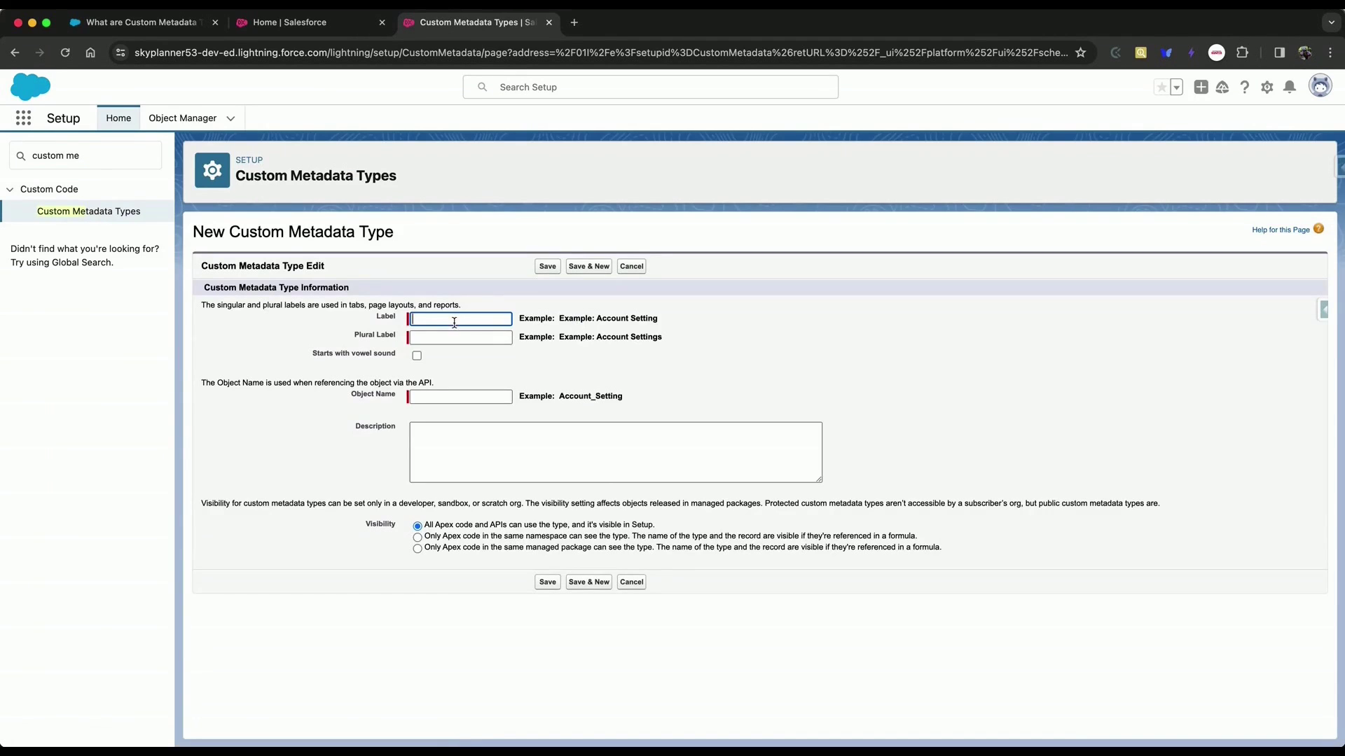
pyautogui.click(457, 318)
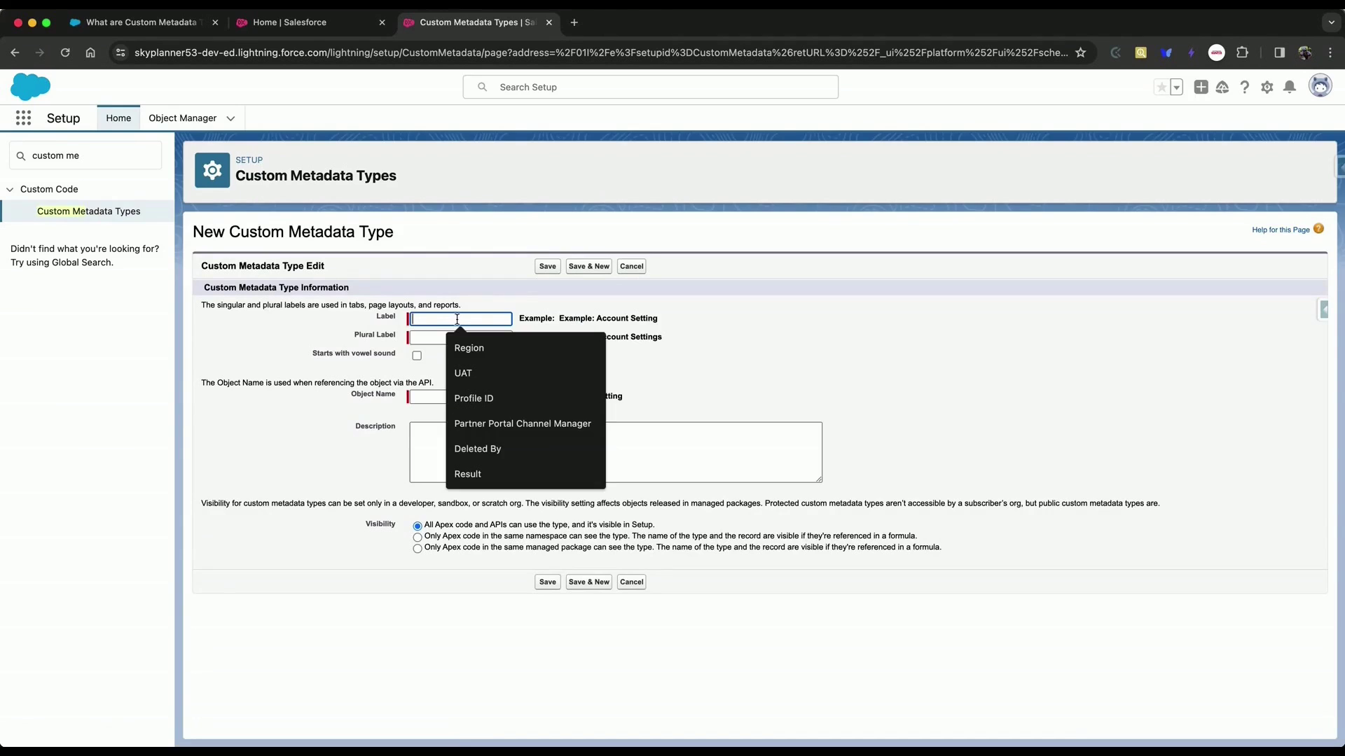
pyautogui.write('Re')
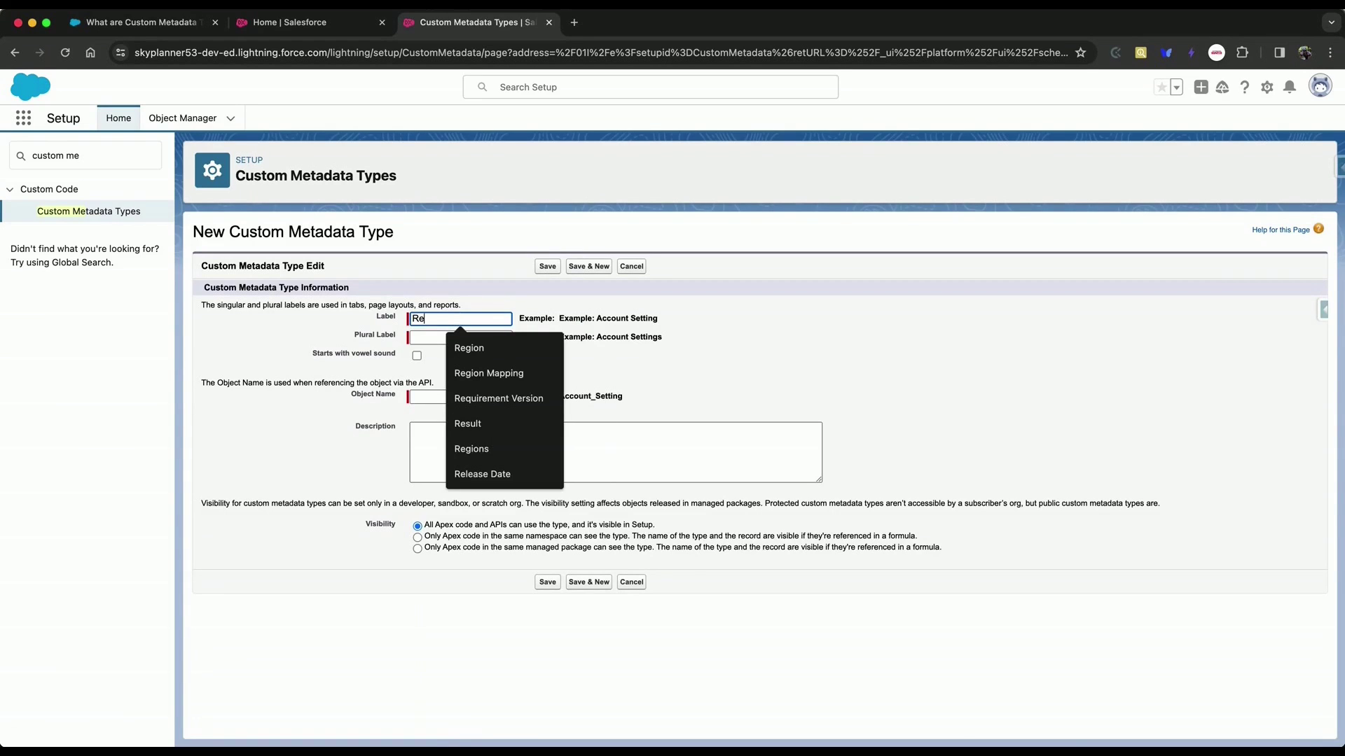
pyautogui.write('gion Mapping')
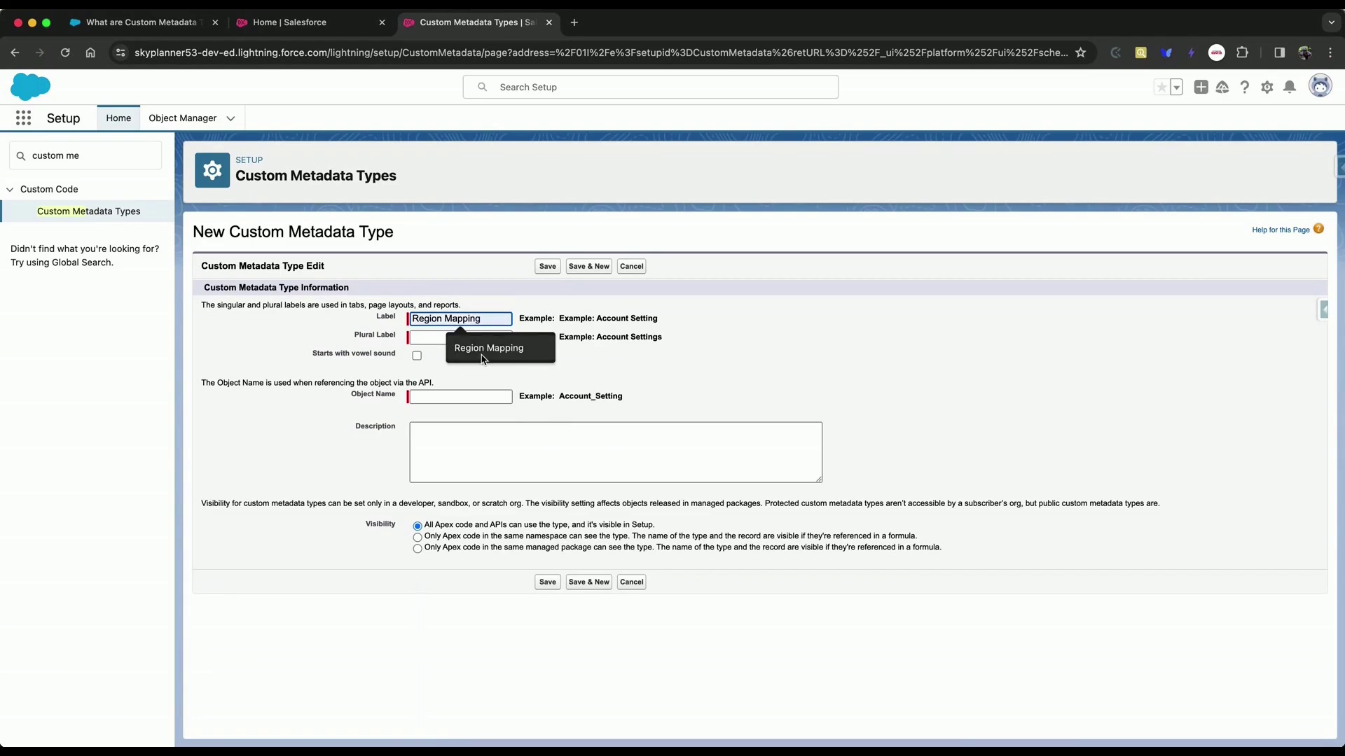
pyautogui.click(477, 346)
pyautogui.click(477, 339)
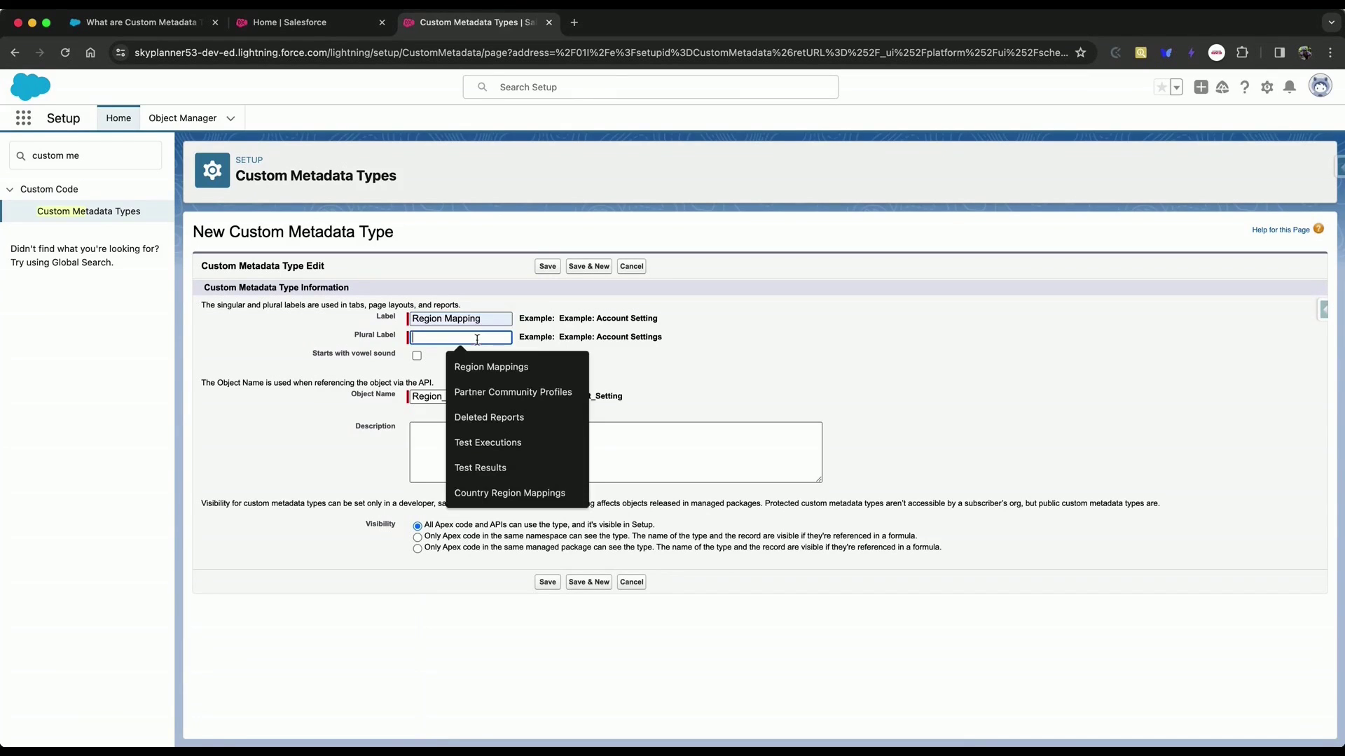
pyautogui.click(518, 367)
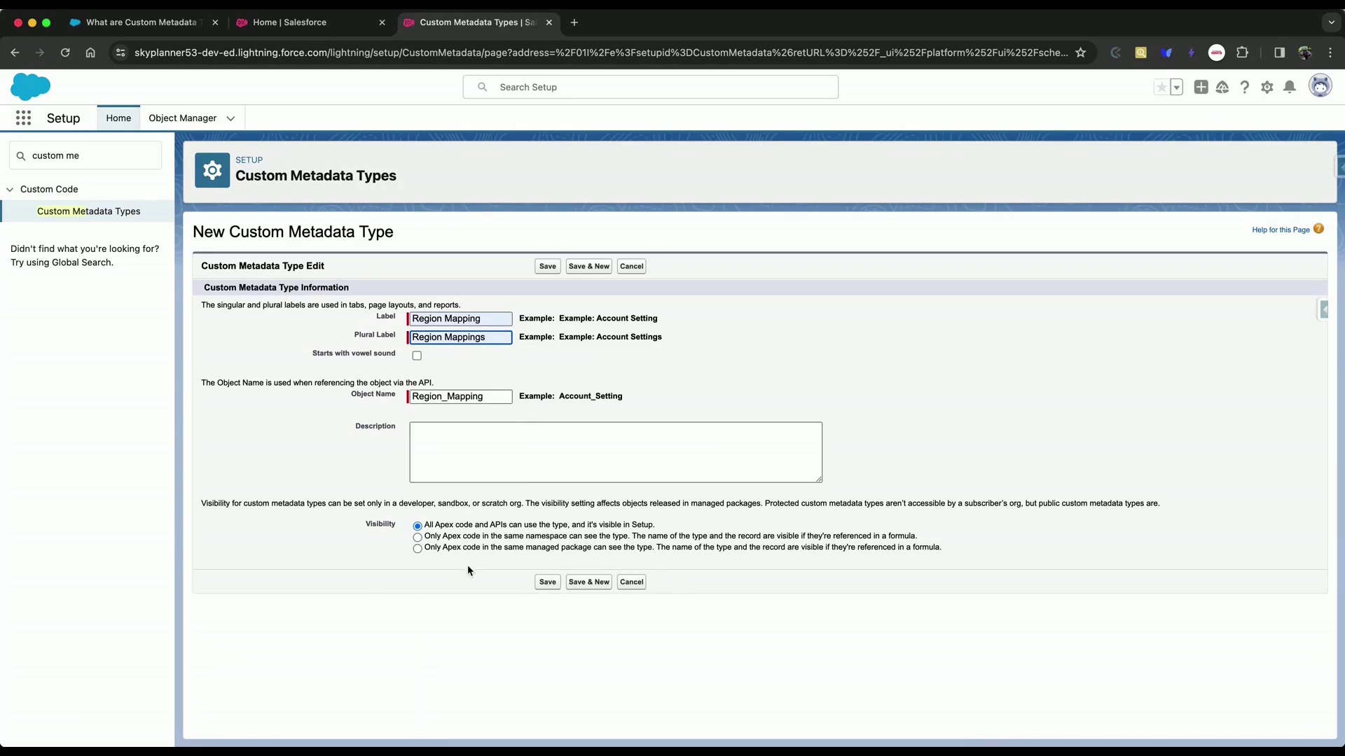
pyautogui.click(552, 585)
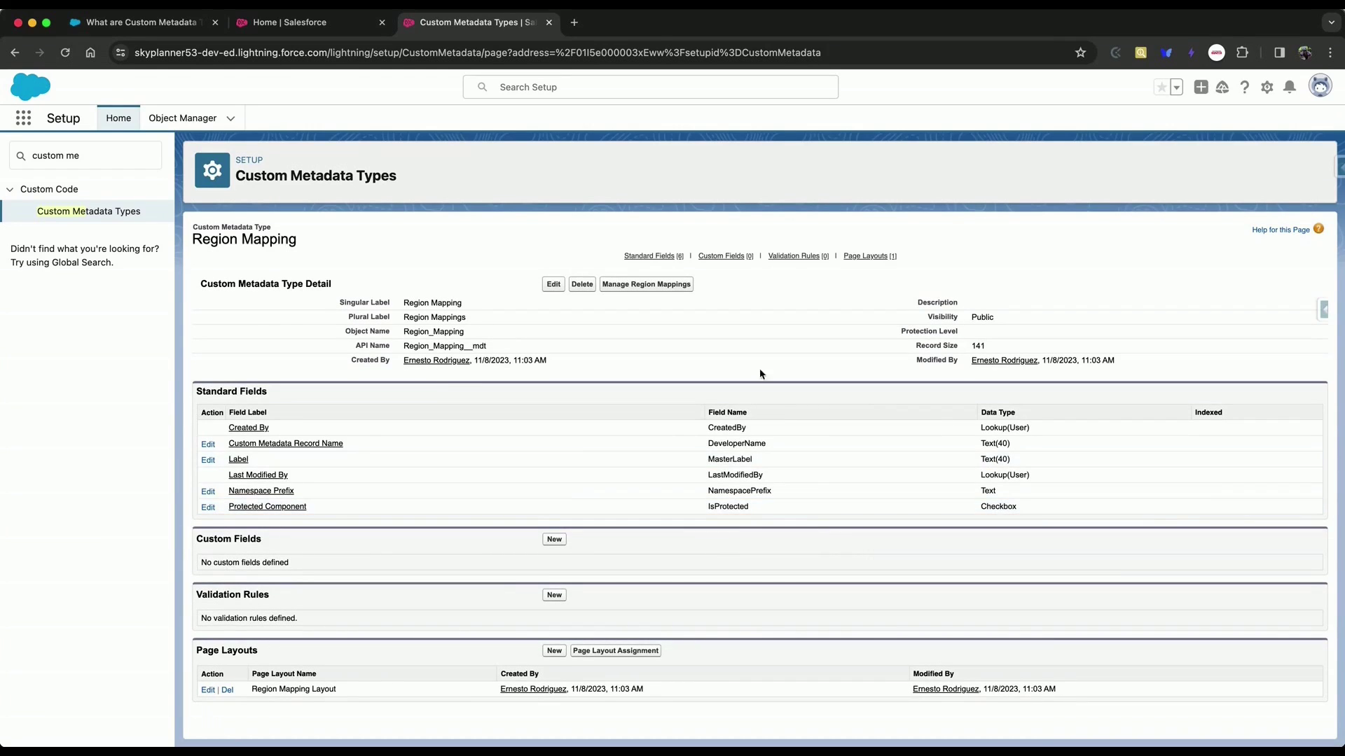
# Define a new required picklist field labelled Region with values North America, LATAM and EU.
pyautogui.click(554, 541)
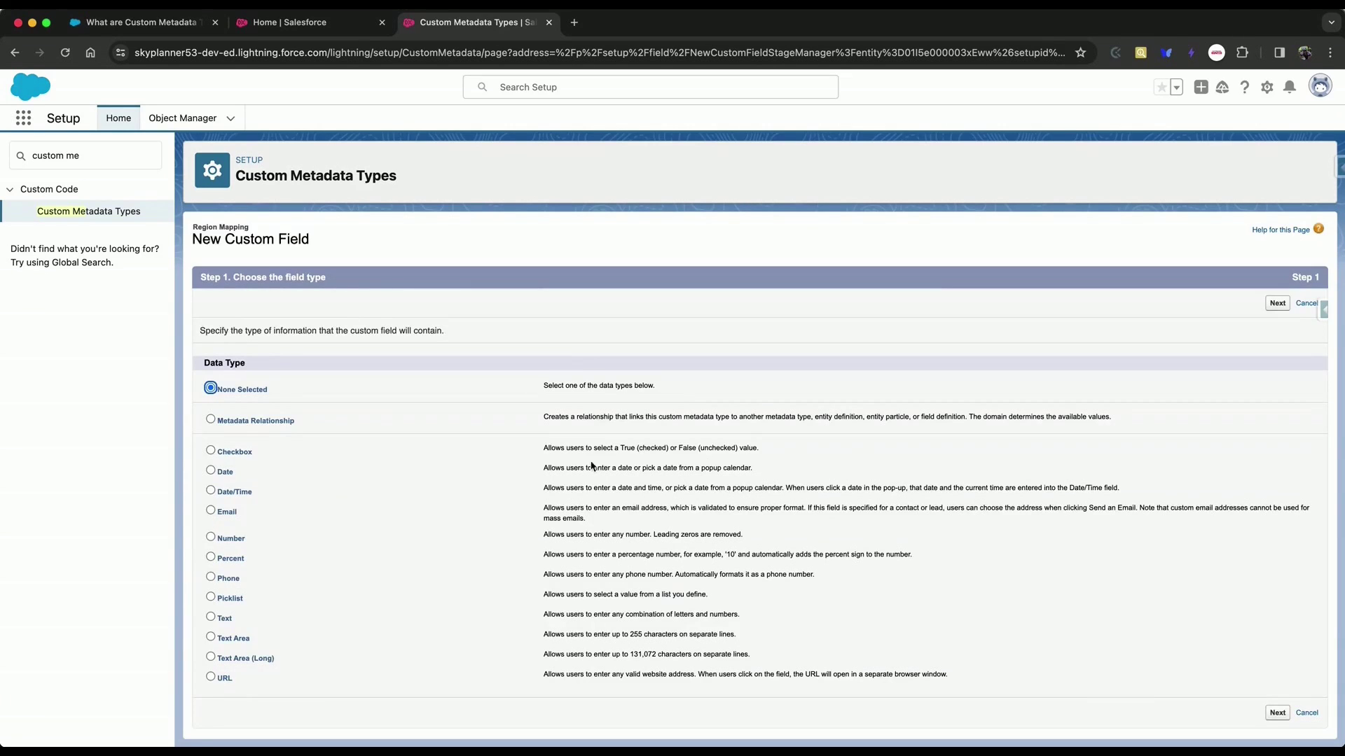
pyautogui.click(231, 601)
pyautogui.click(1277, 712)
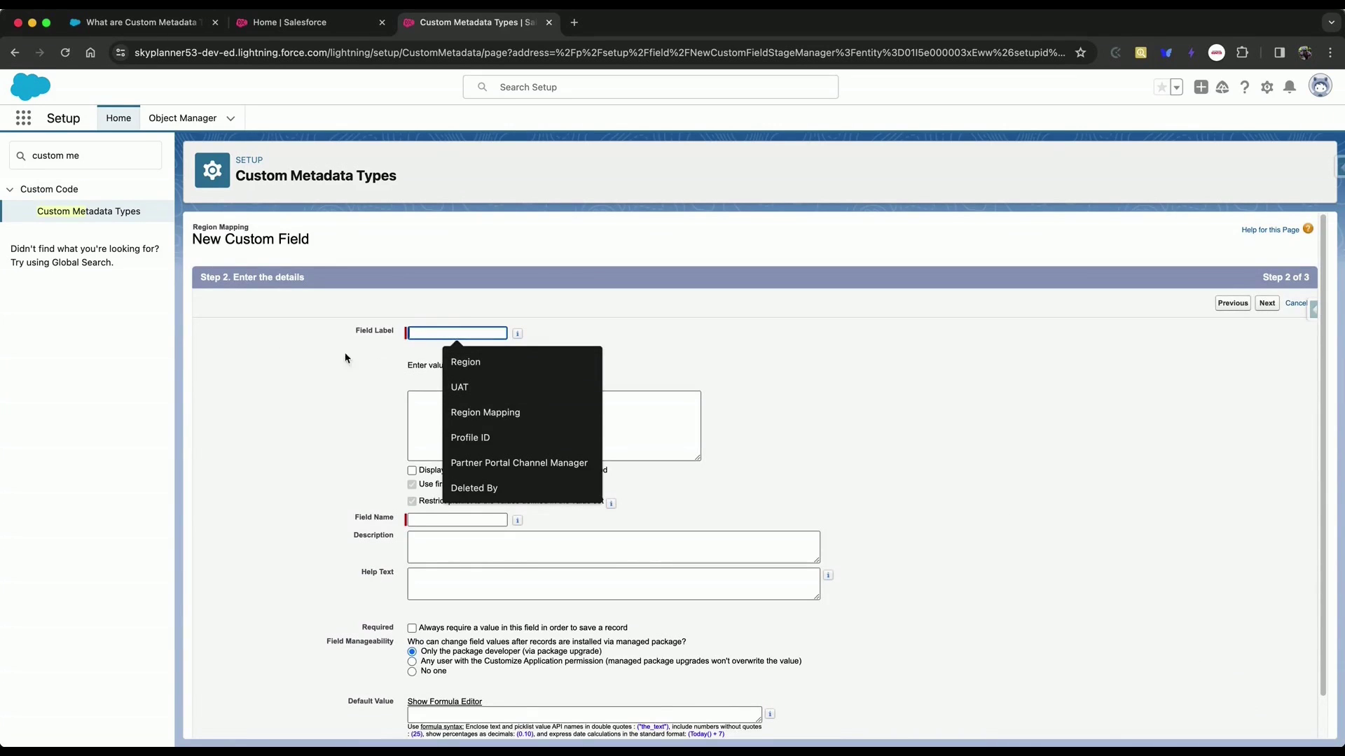
pyautogui.press('Down')
pyautogui.press('Return')
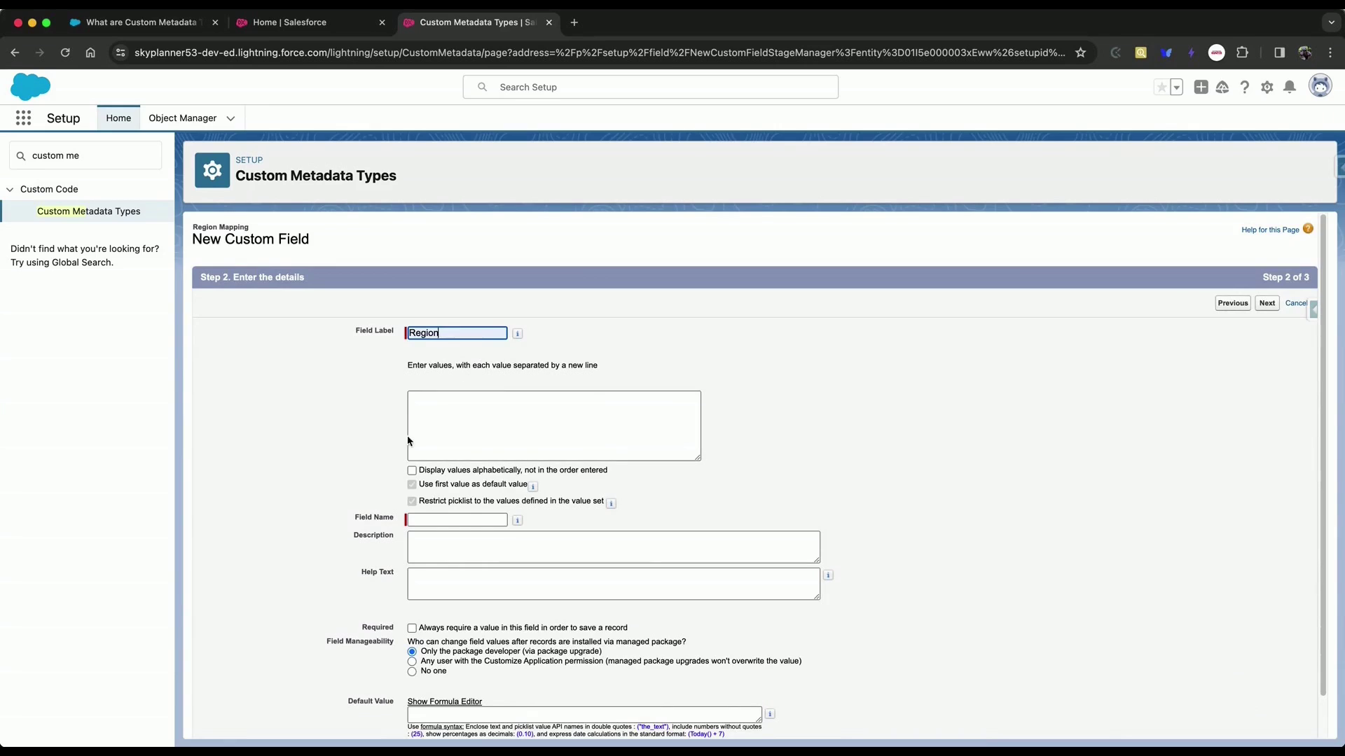
pyautogui.click(463, 427)
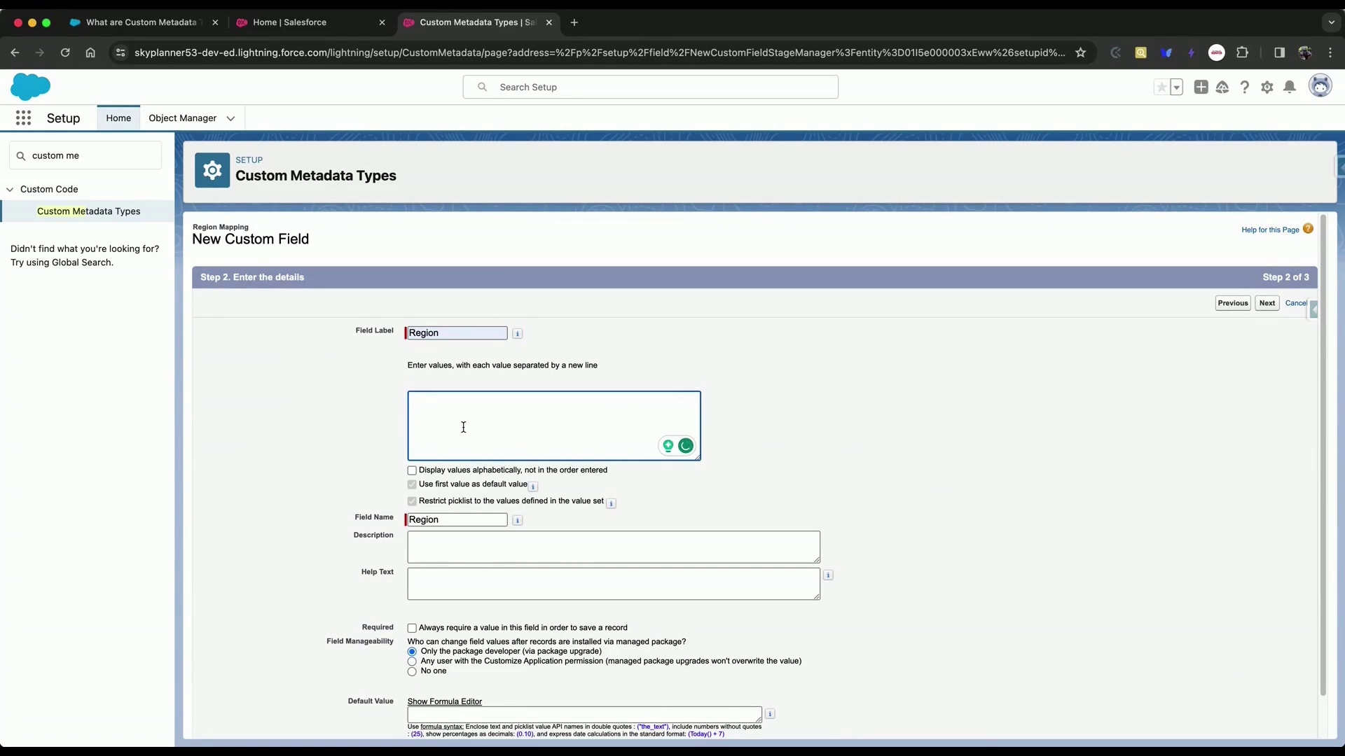
pyautogui.write('Nort')
pyautogui.write('h ')
pyautogui.write('America')
pyautogui.write('L')
pyautogui.write('ATa')
pyautogui.write('M')
pyautogui.write('EU')
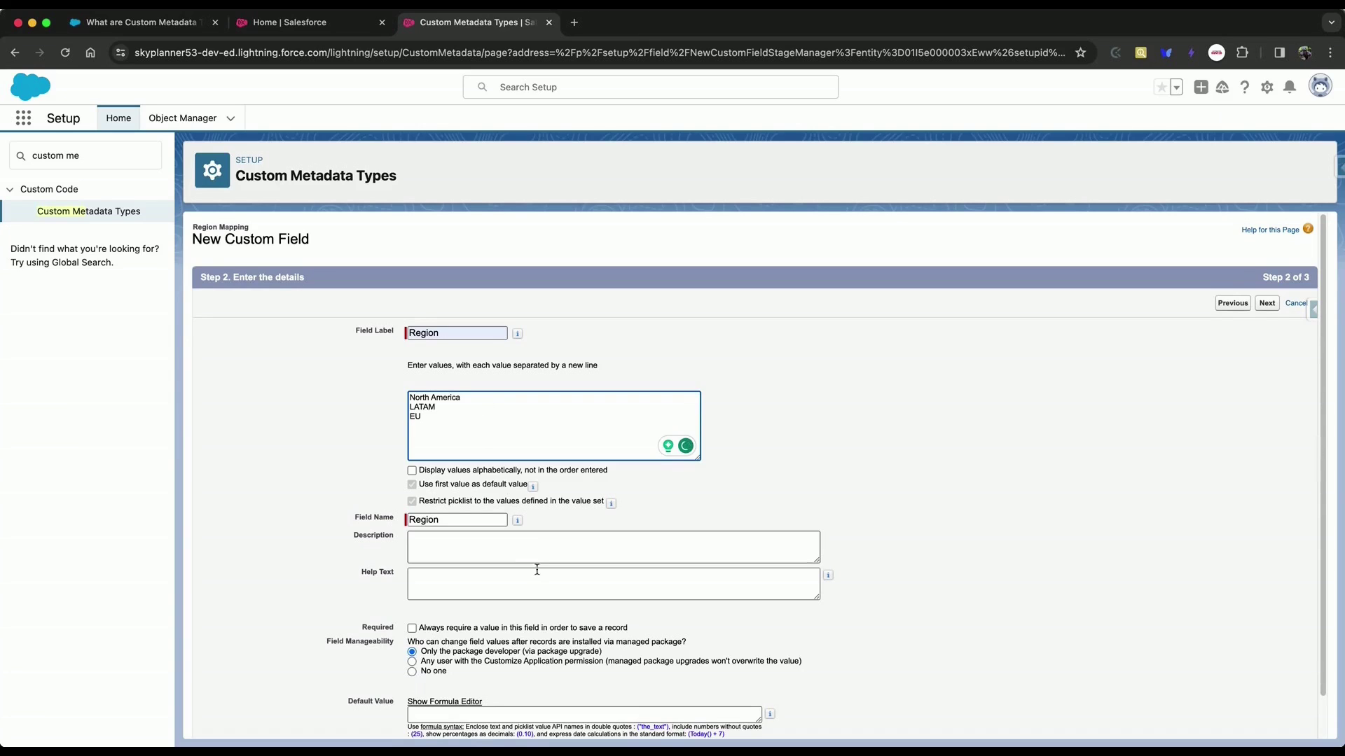
pyautogui.scroll(-1, 539, 560)
pyautogui.click(412, 585)
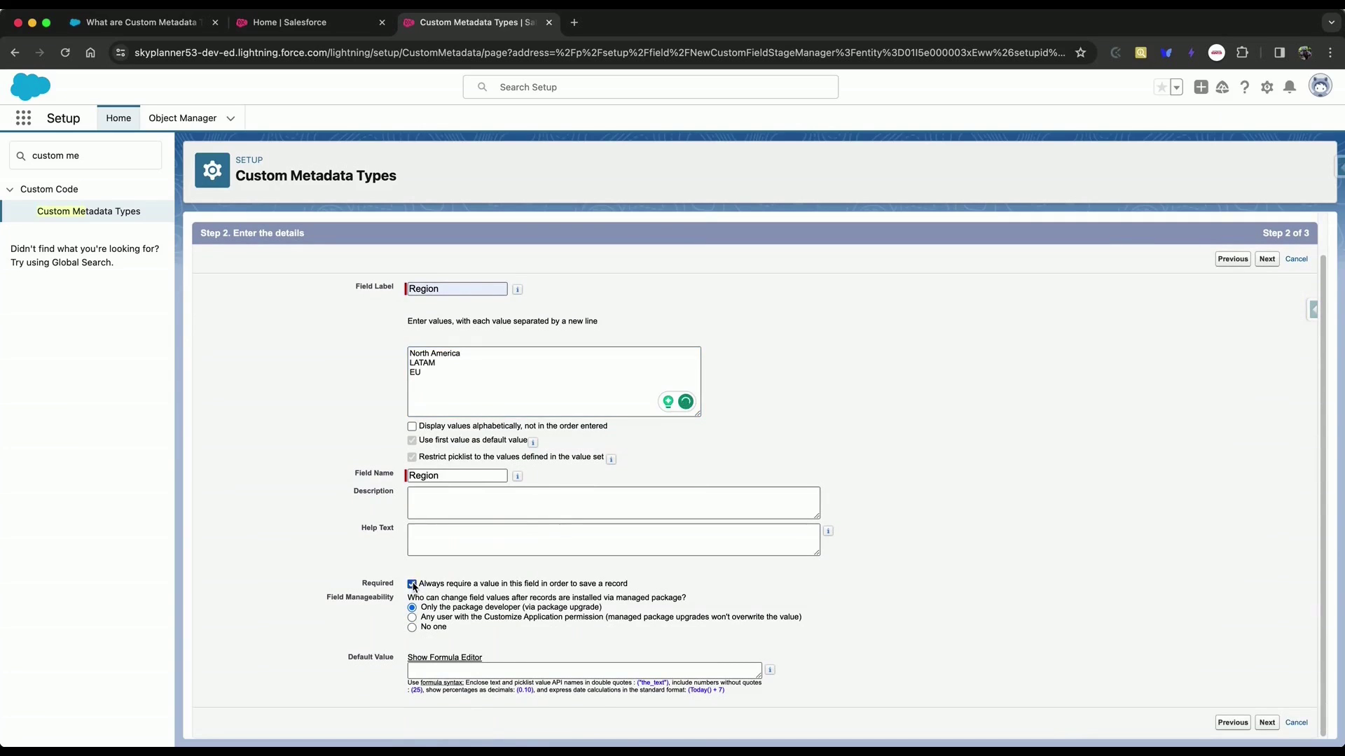
pyautogui.click(1267, 722)
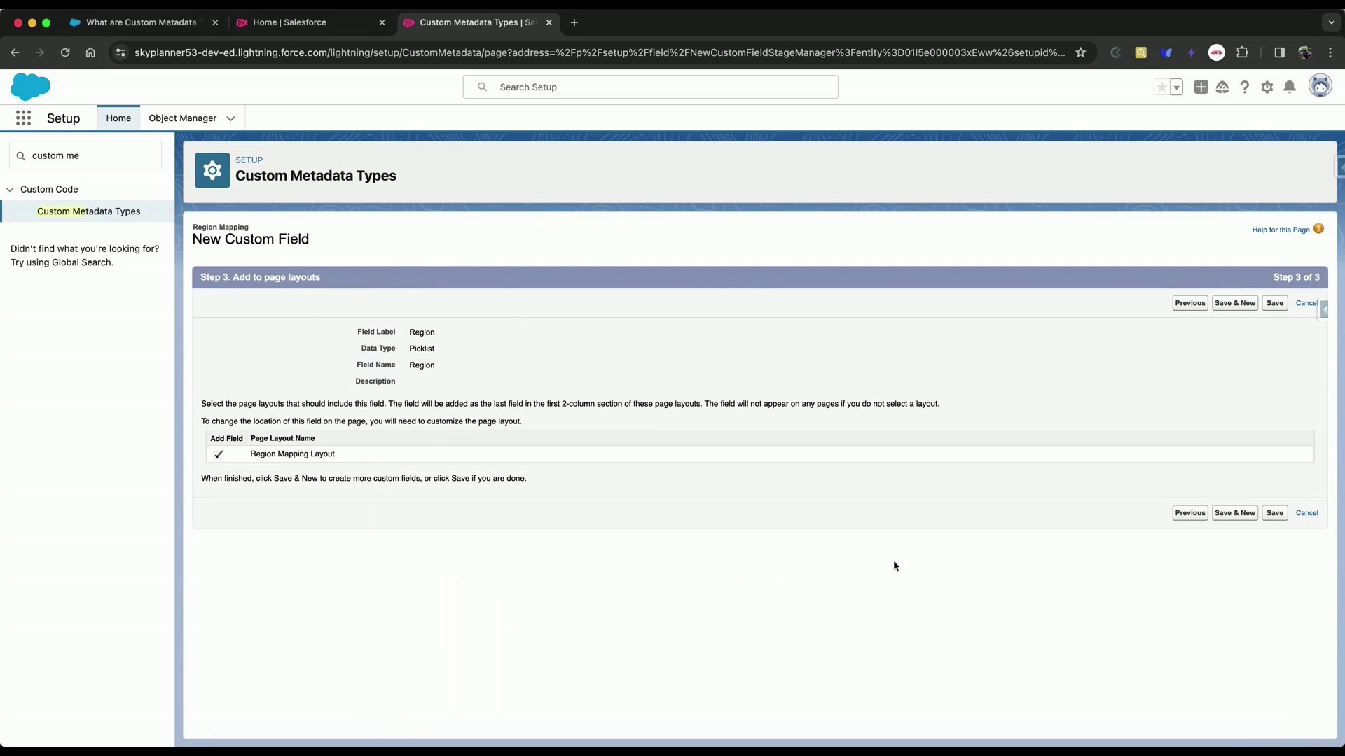
# Save the Region picklist field with the Region Mapping Layout kept selected.
pyautogui.click(1273, 513)
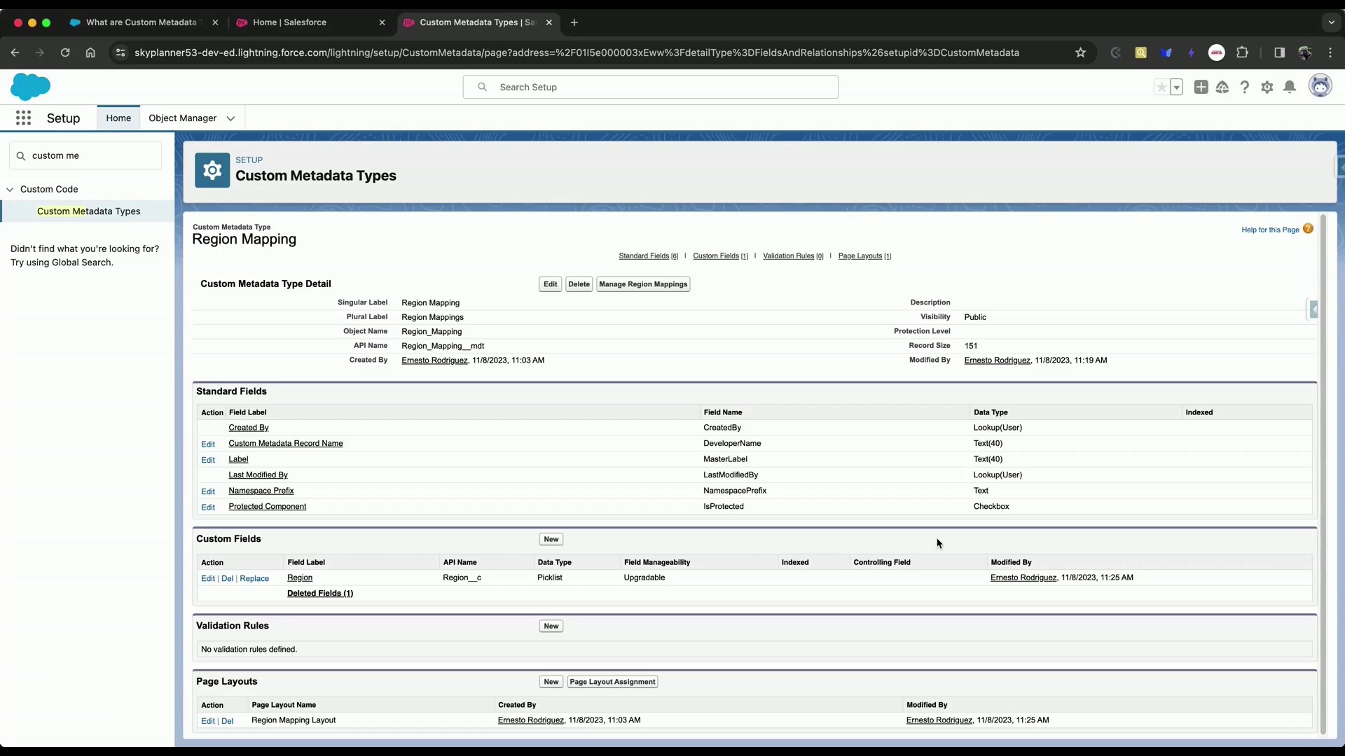
# Open the Region Mapping records and add a USA record mapped to North America.
pyautogui.click(629, 286)
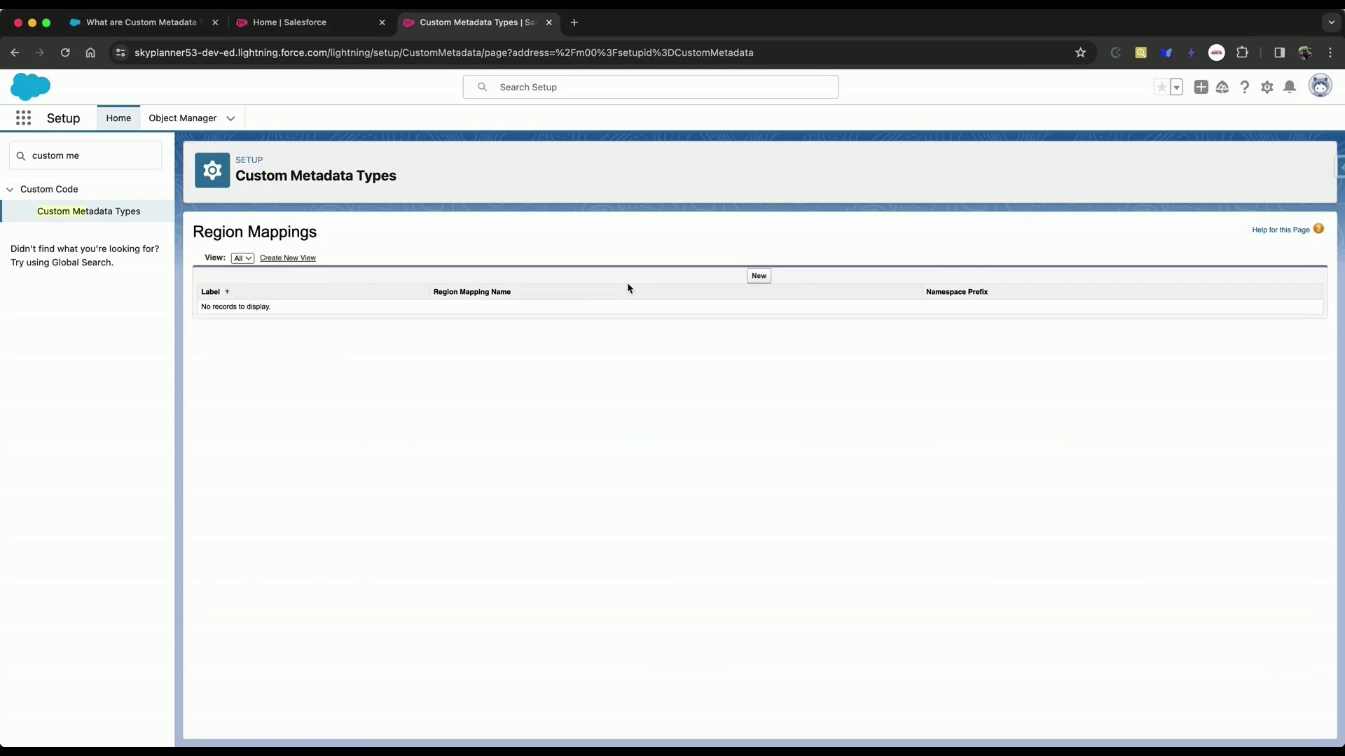
pyautogui.click(758, 278)
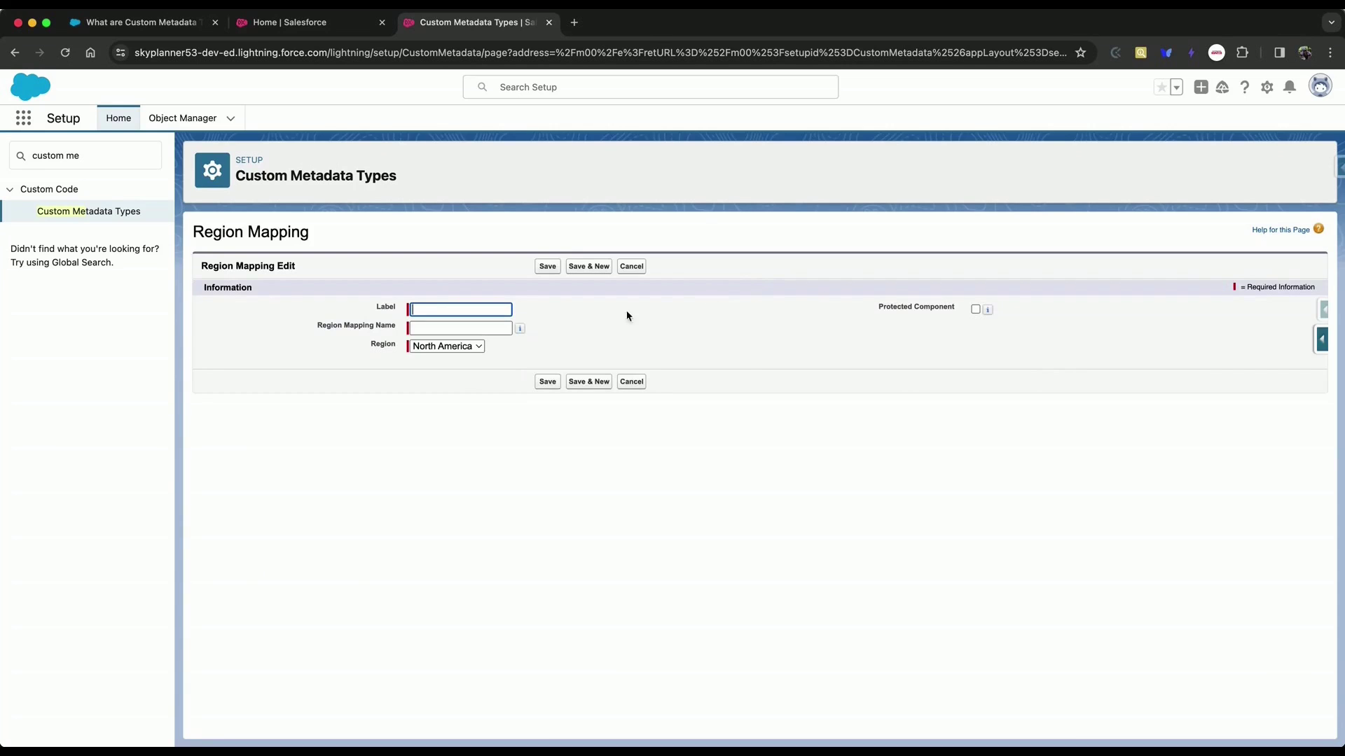
pyautogui.click(503, 311)
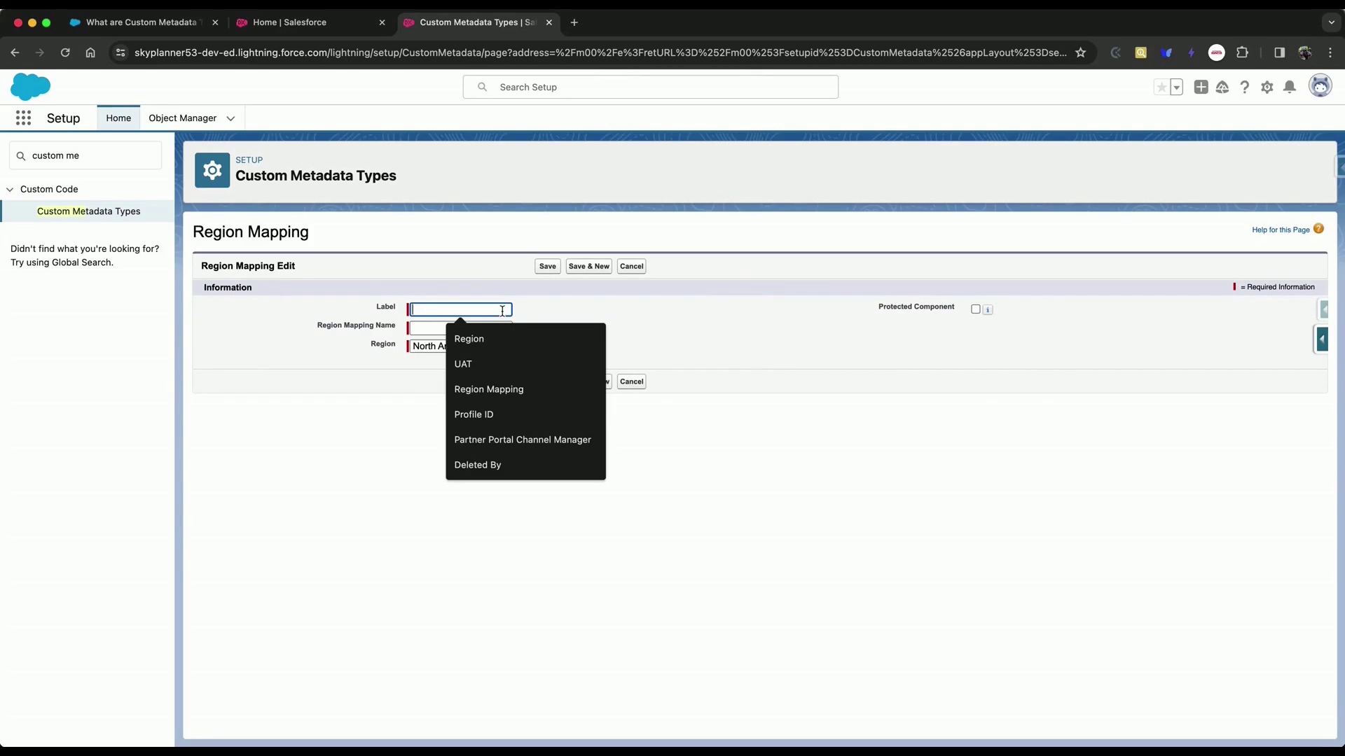
pyautogui.write('USA')
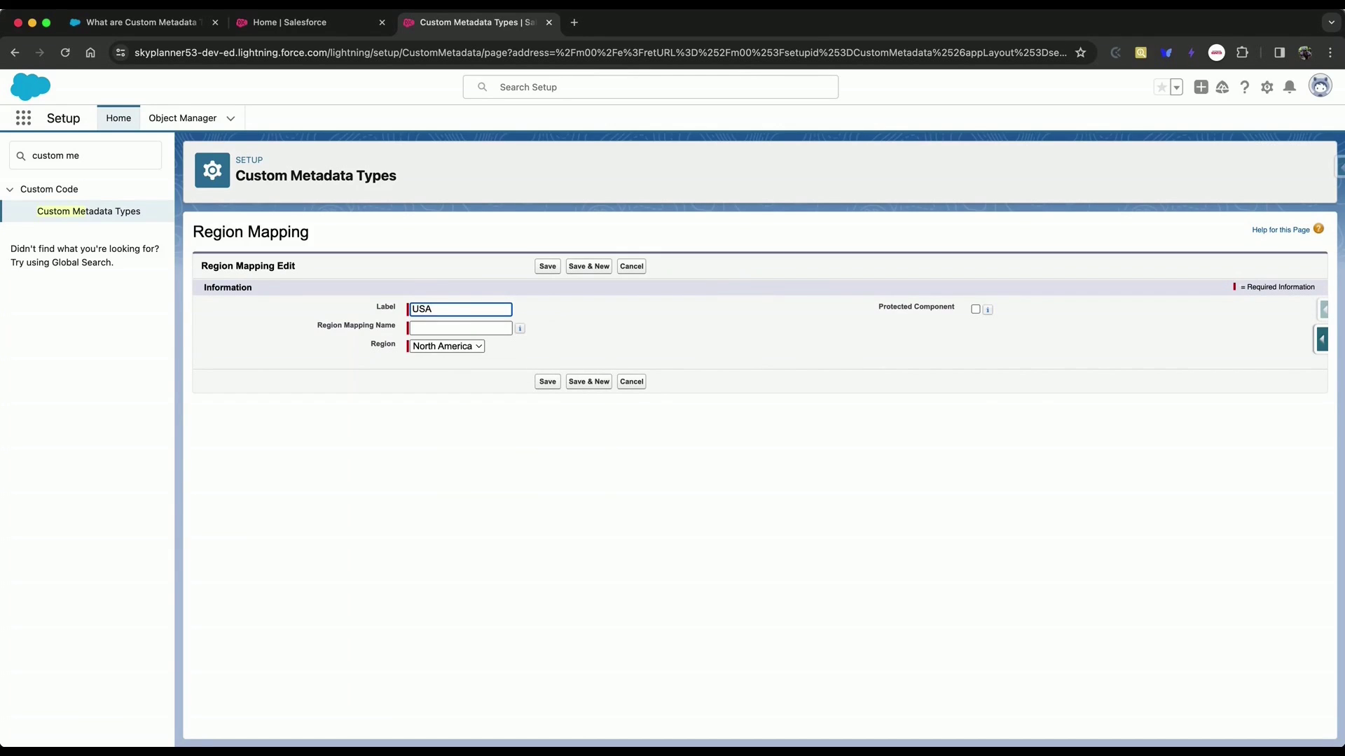
pyautogui.click(462, 328)
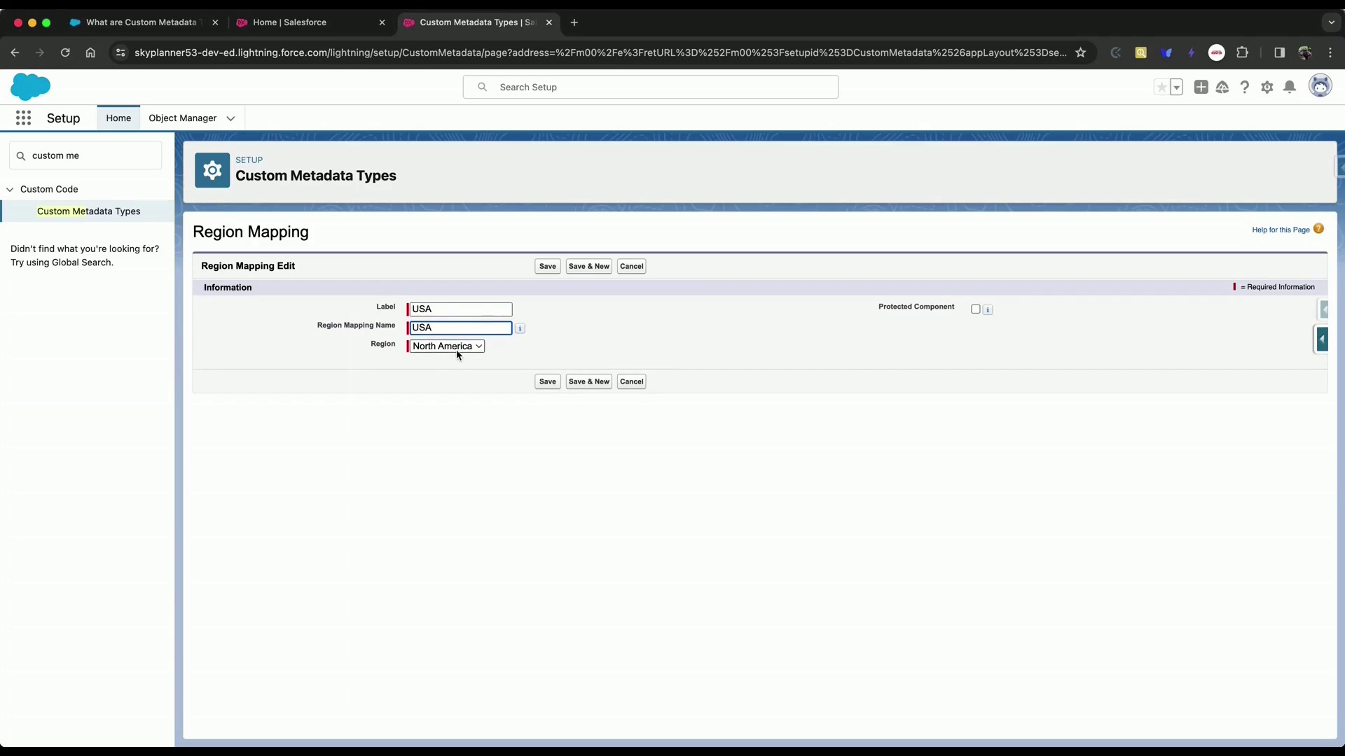
pyautogui.click(589, 267)
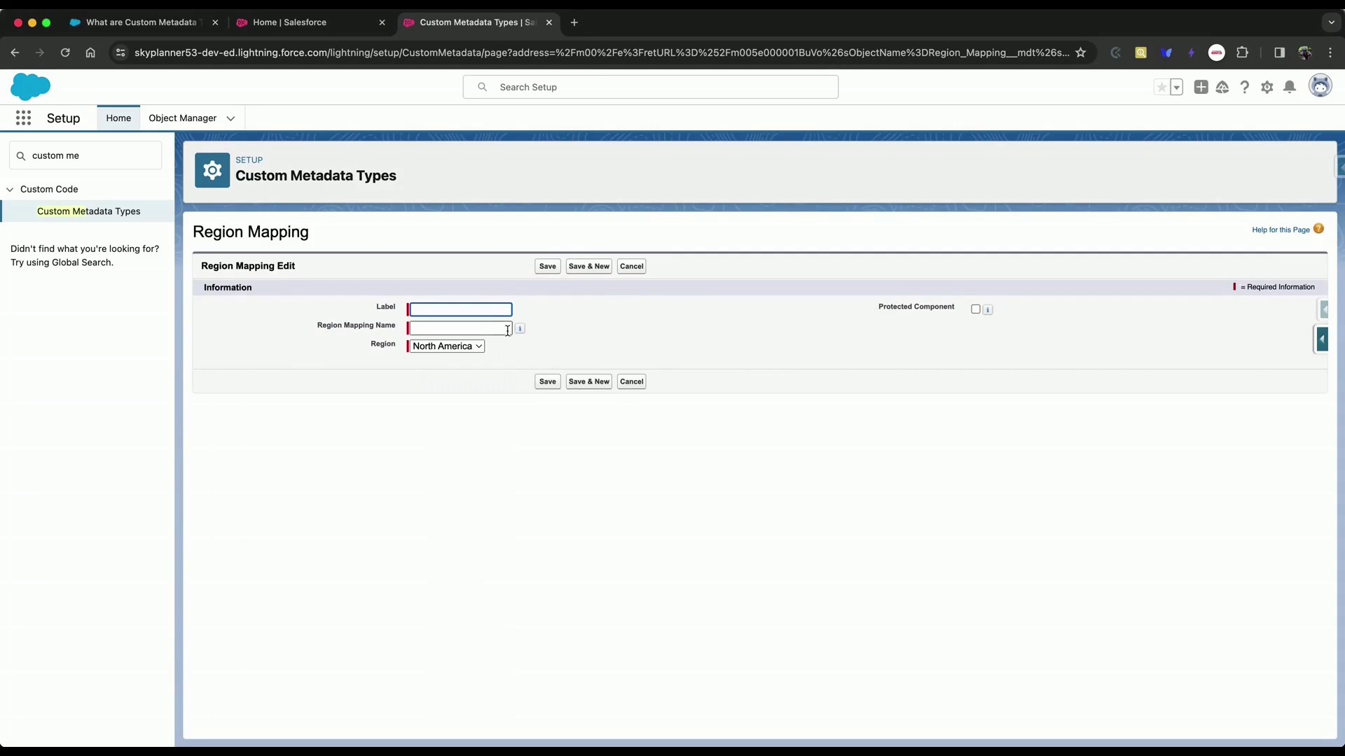
# Add a Brazil record mapped to the LATAM region.
pyautogui.click(490, 308)
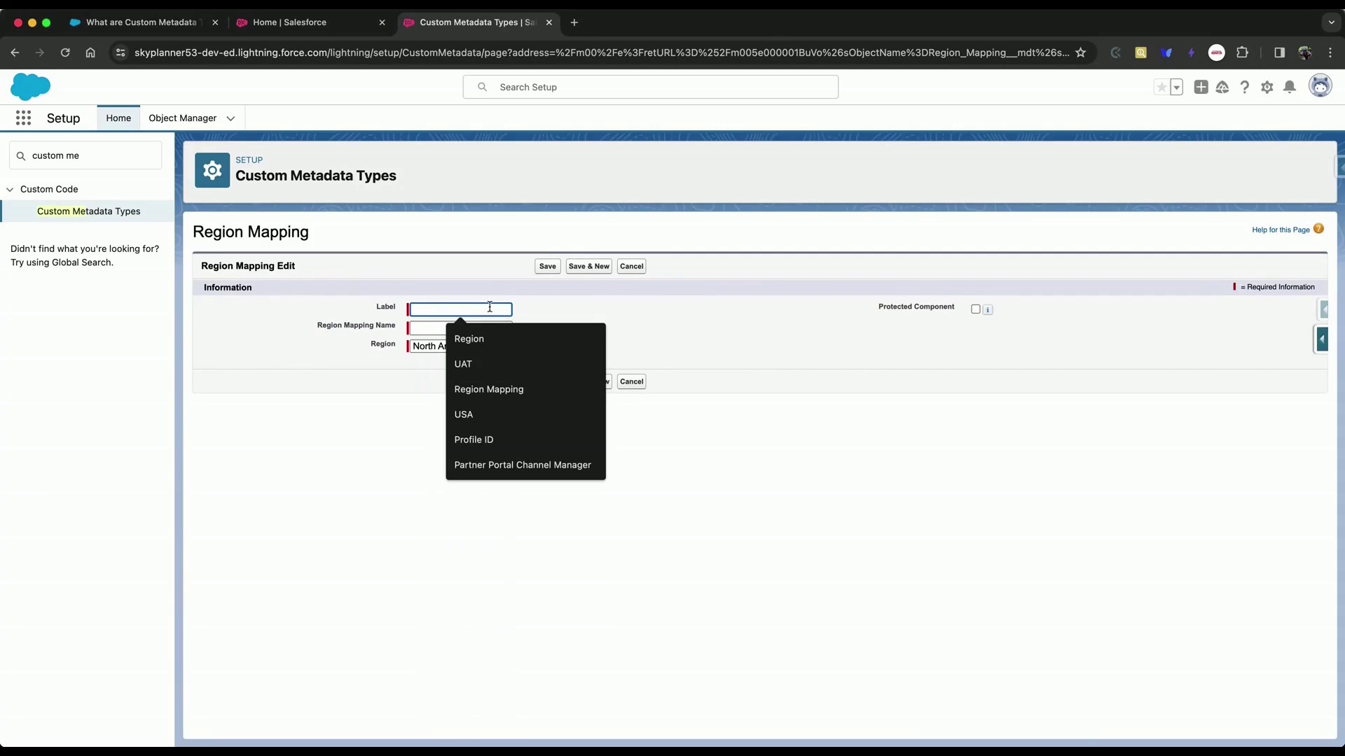
pyautogui.write('Brazi')
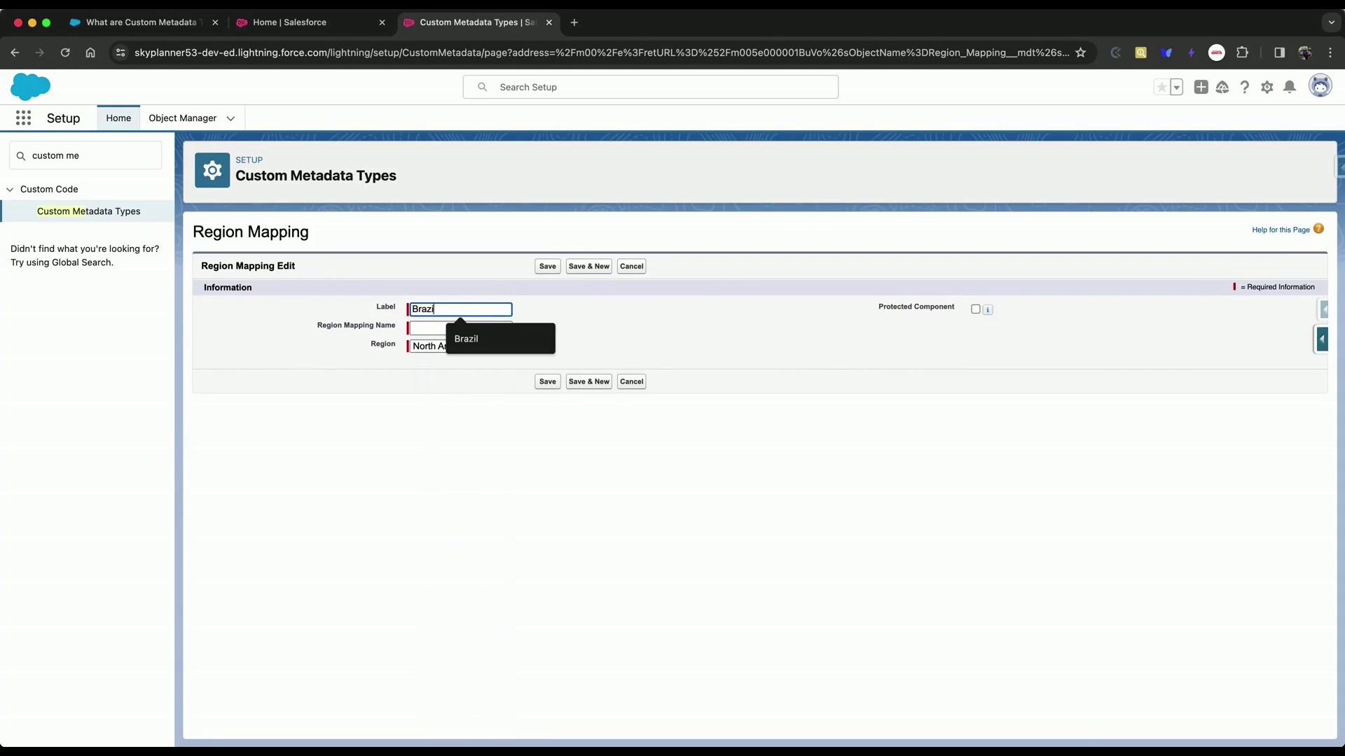
pyautogui.click(466, 339)
pyautogui.press('Tab')
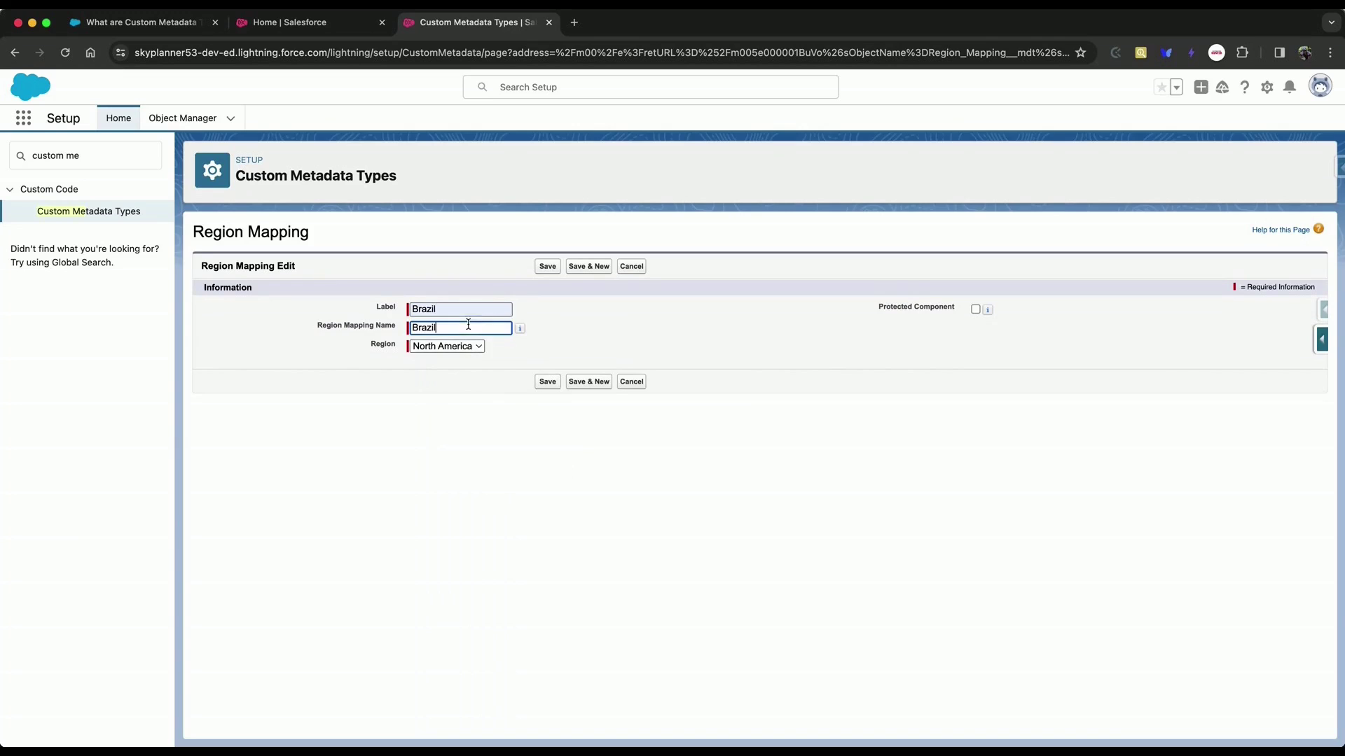
pyautogui.click(455, 352)
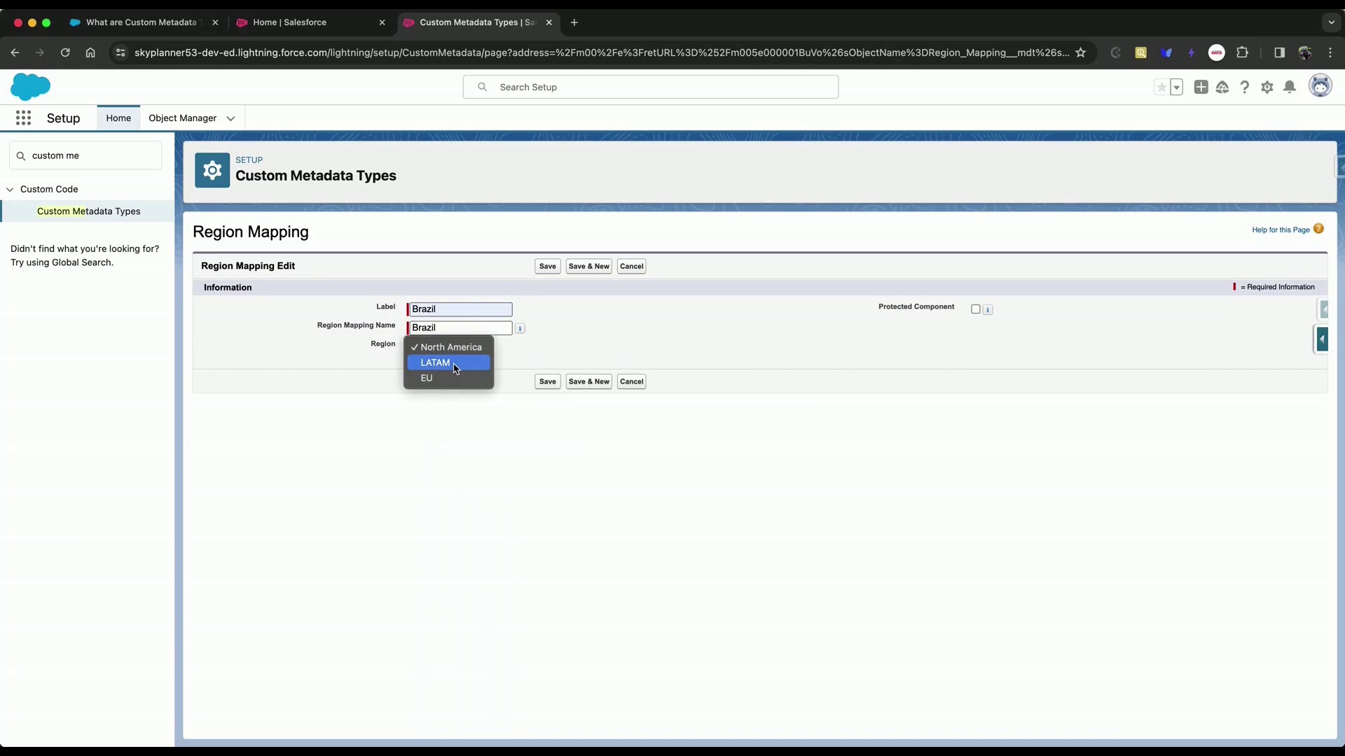
pyautogui.click(455, 362)
pyautogui.click(587, 381)
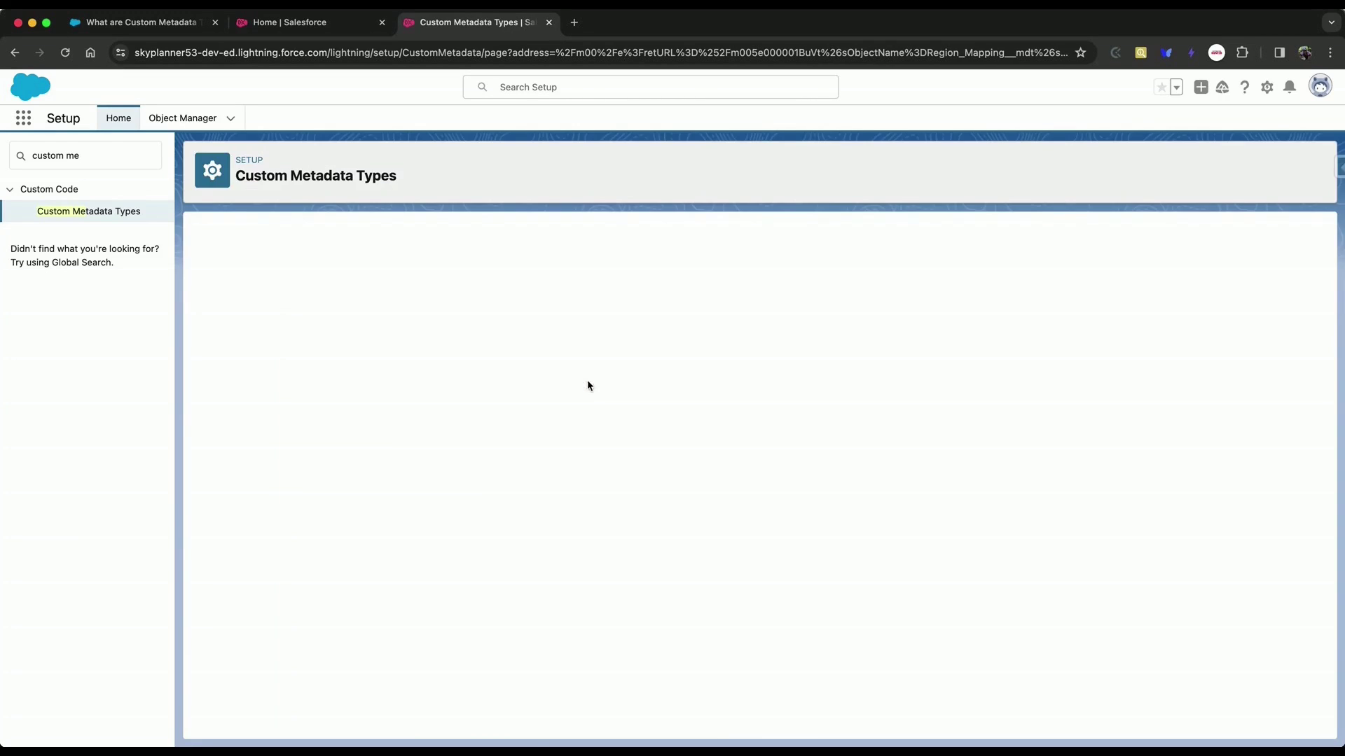
# Add a Spain record mapped to the EU region and save it.
pyautogui.click(434, 312)
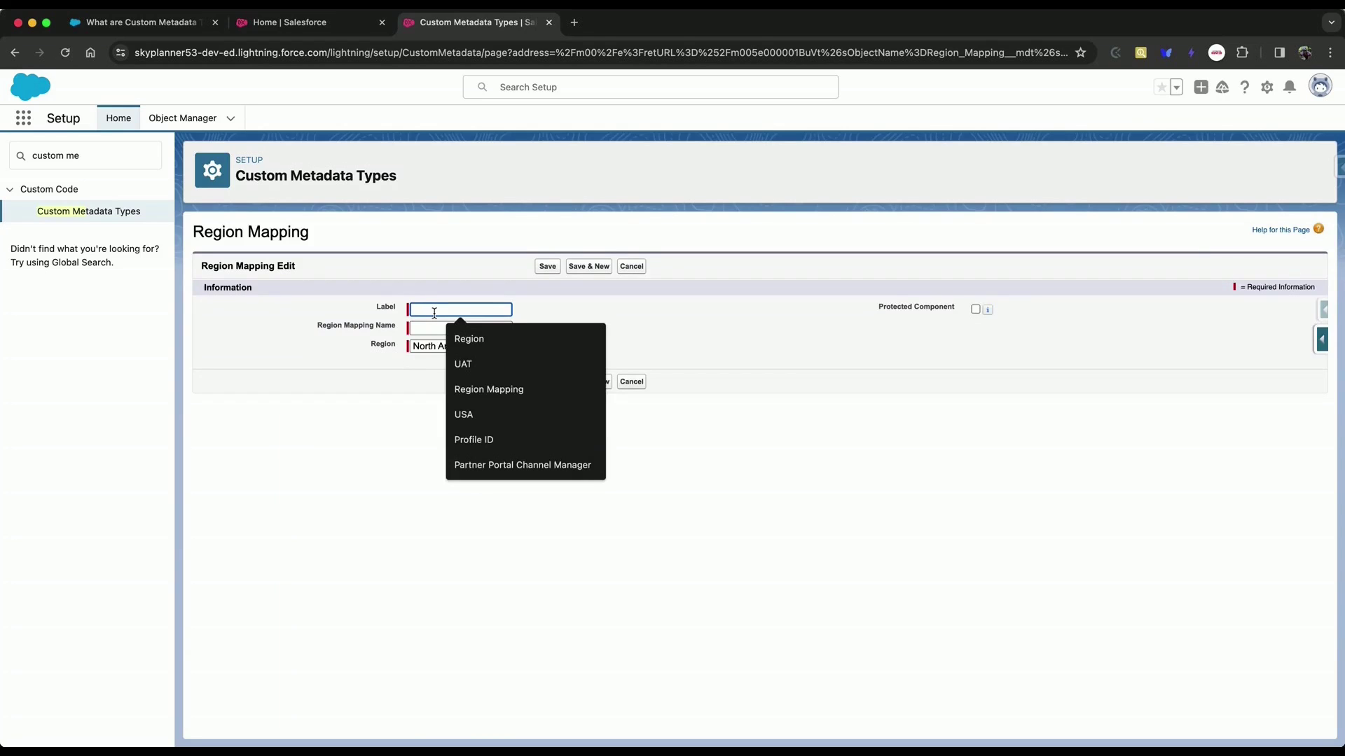
pyautogui.write('Sta')
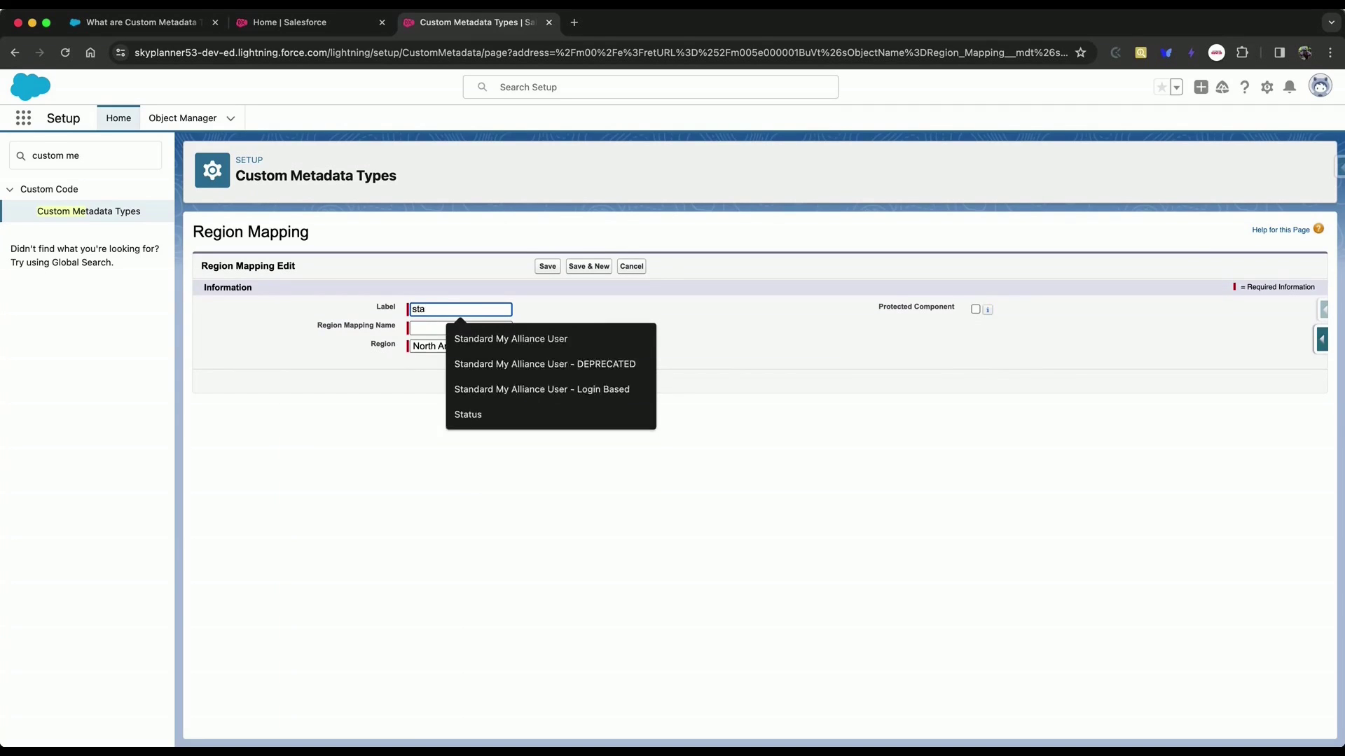
pyautogui.press('BackSpace')
pyautogui.press('BackSpace')
pyautogui.press('BackSpace')
pyautogui.write('S')
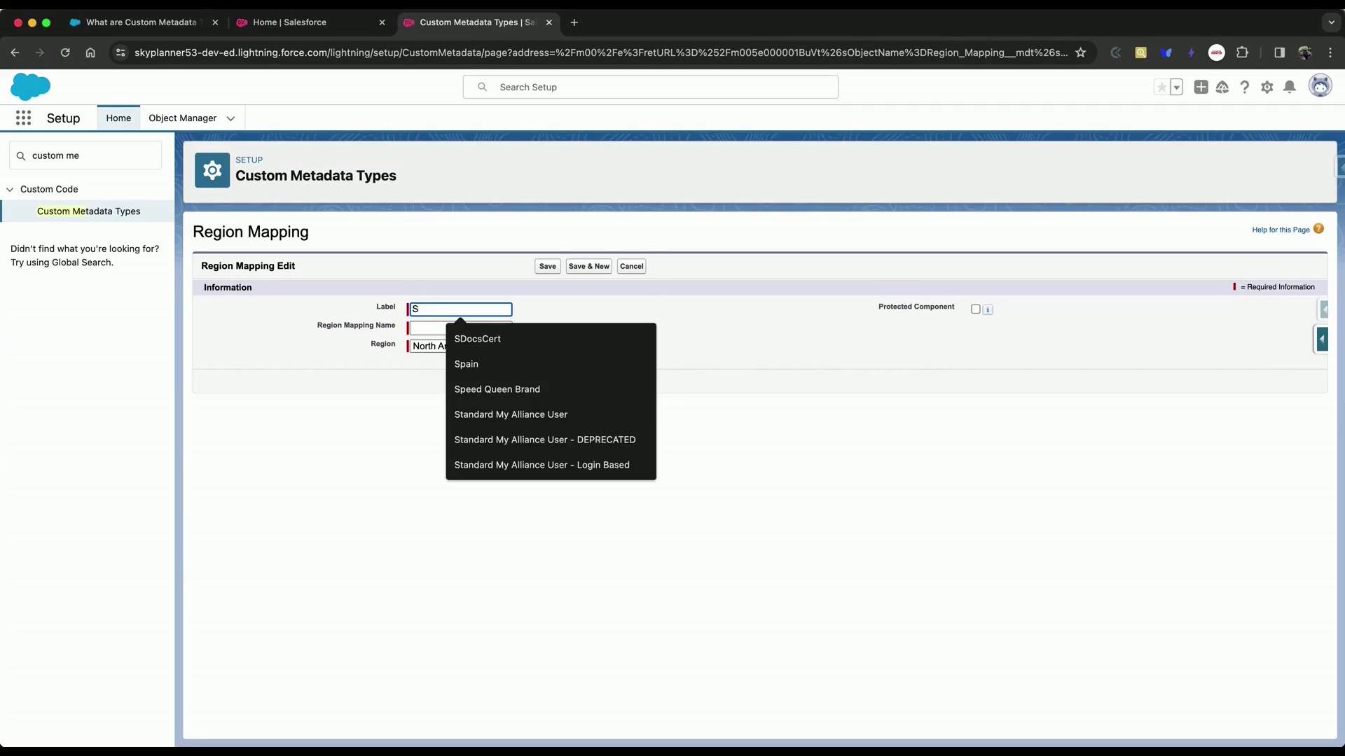
pyautogui.write('Pai')
pyautogui.click(468, 340)
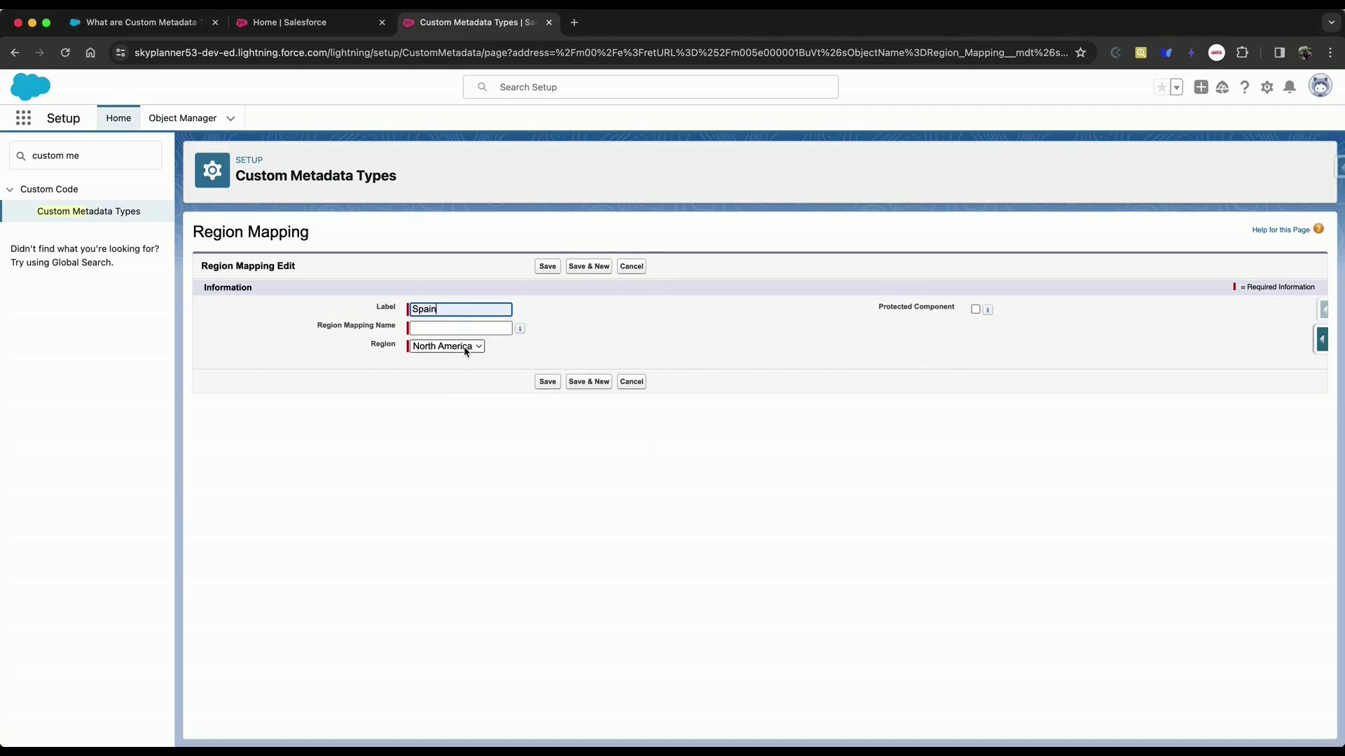
pyautogui.click(463, 346)
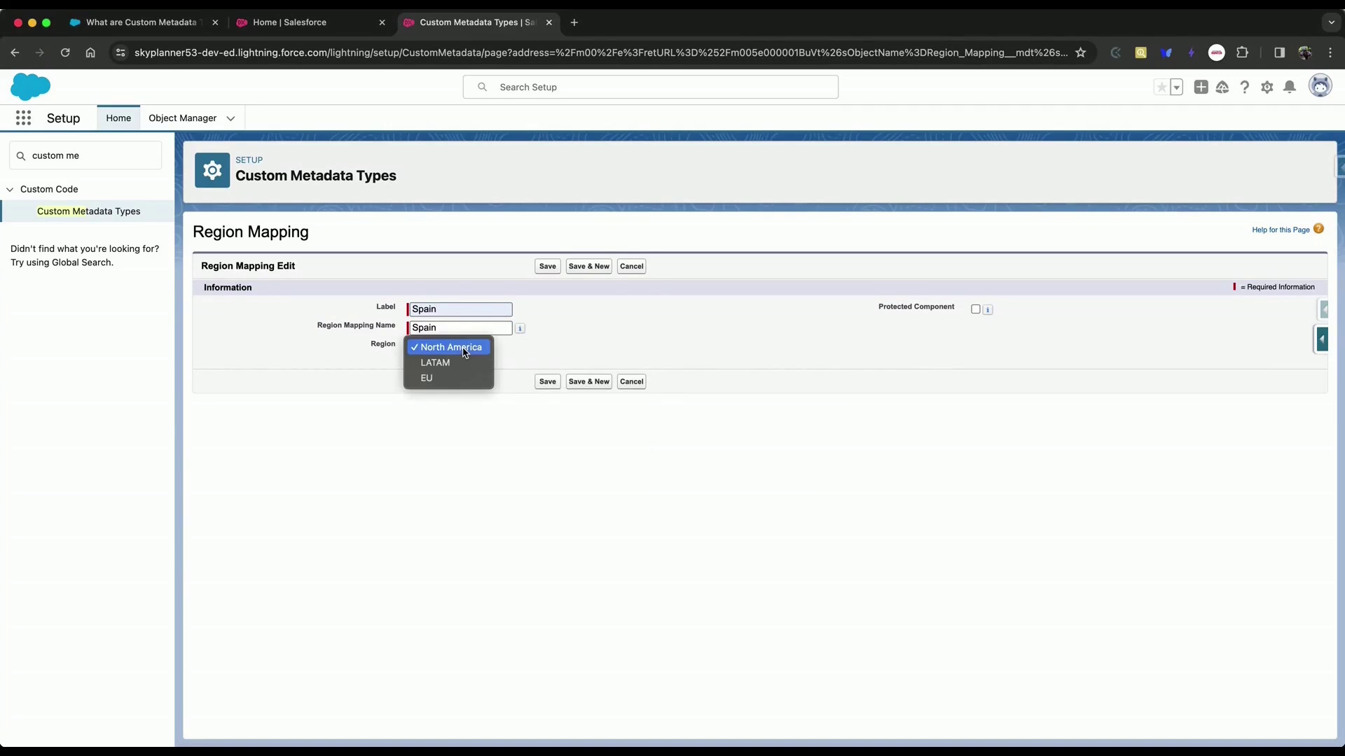
pyautogui.click(441, 379)
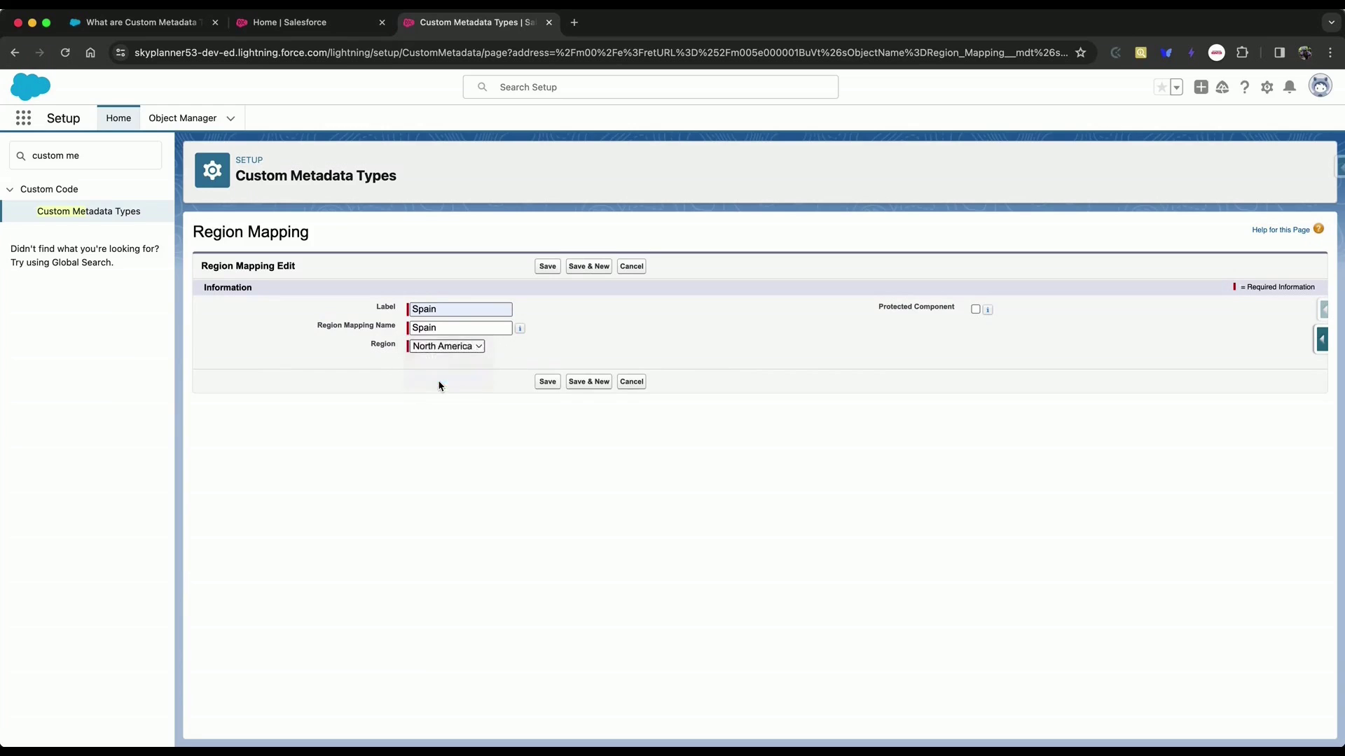
pyautogui.click(548, 381)
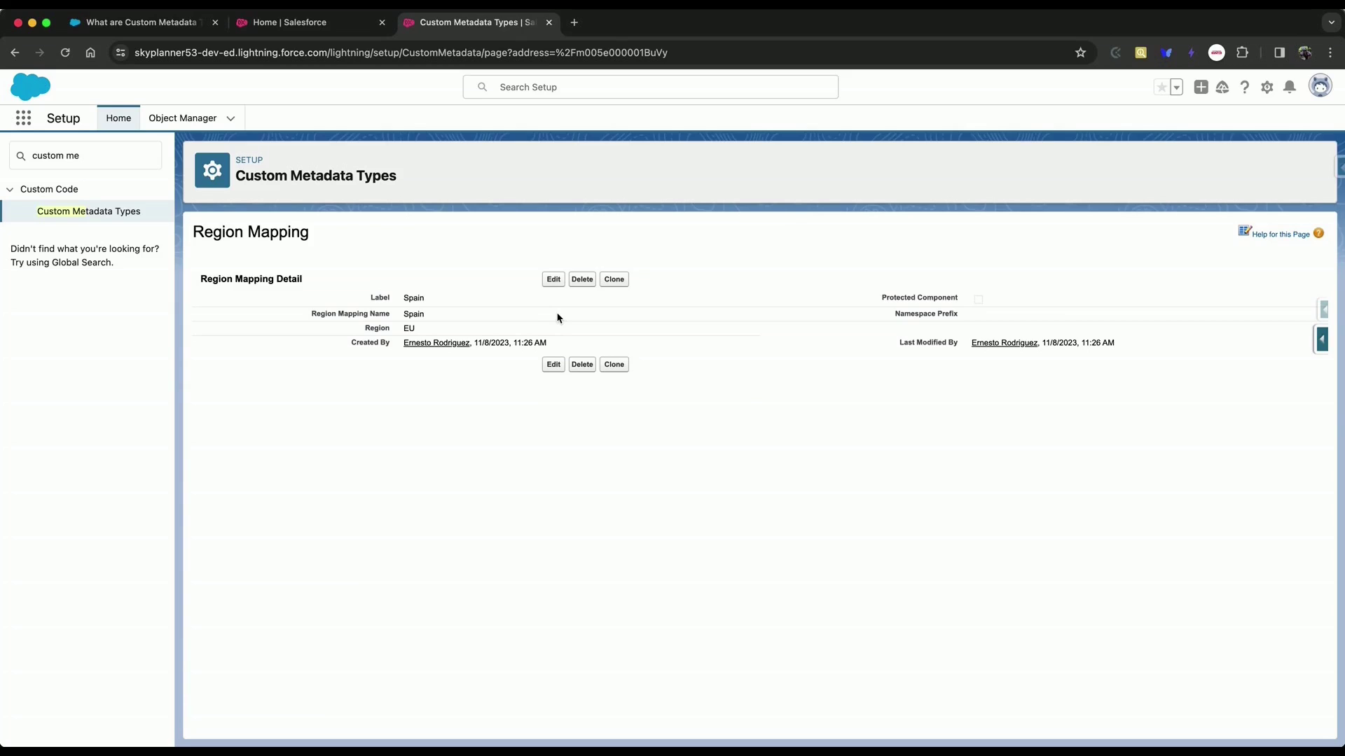
# Go from the current user's detail page to the System Administrator profile.
pyautogui.click(1319, 88)
pyautogui.keyDown('super'); pyautogui.click(1182, 130); pyautogui.keyUp('super')
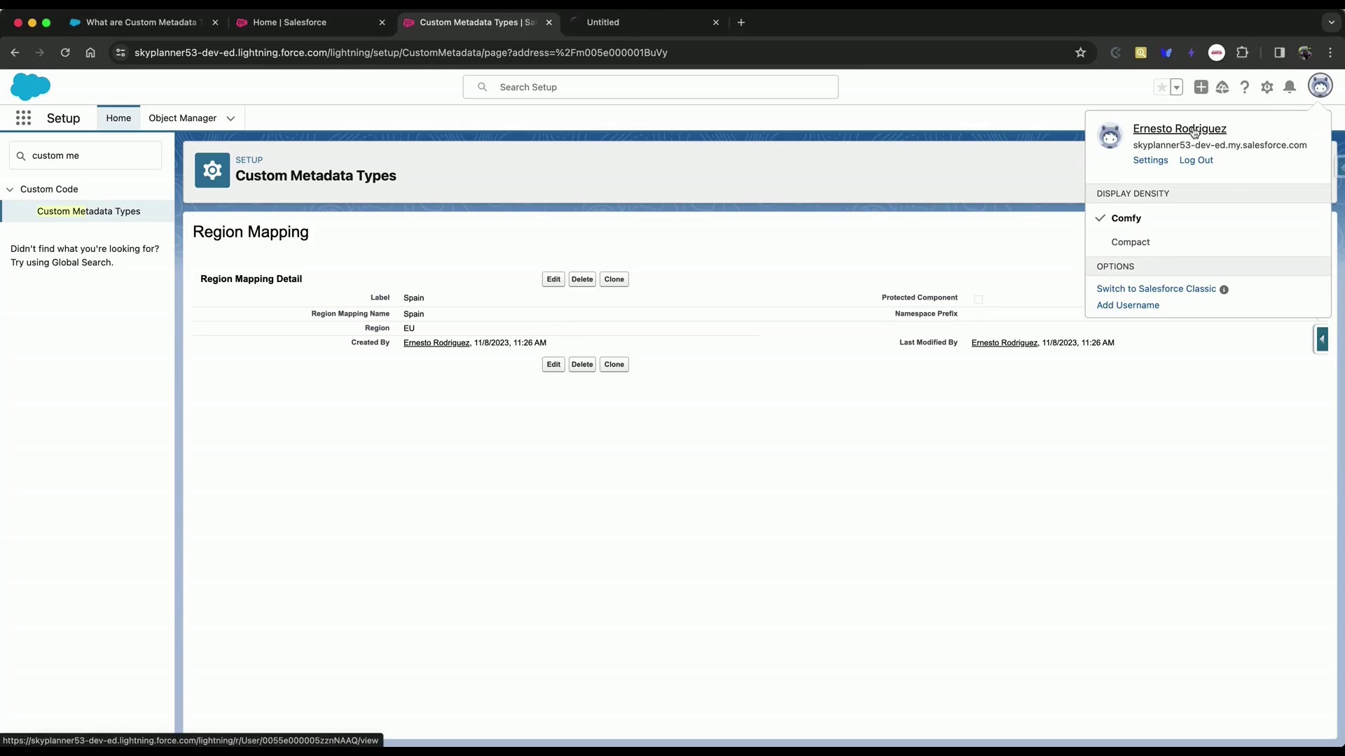
pyautogui.click(661, 28)
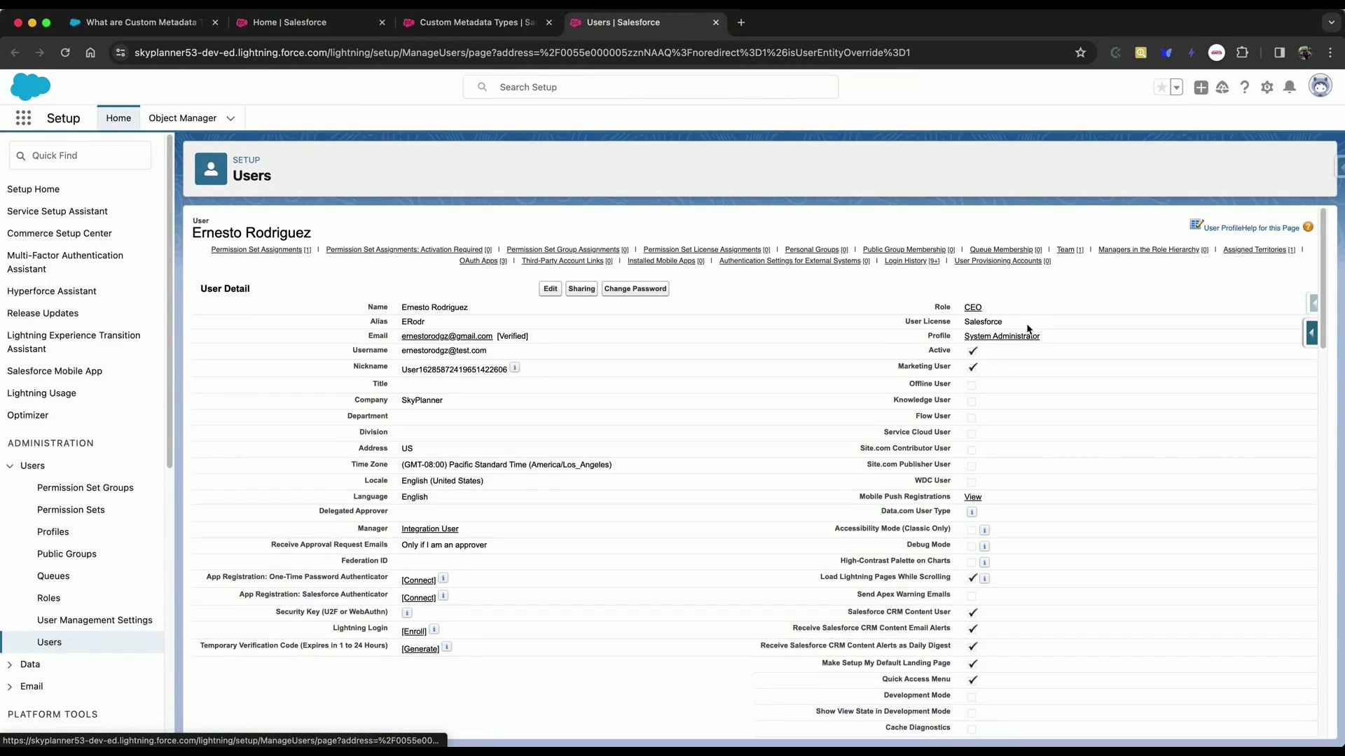
pyautogui.click(1016, 337)
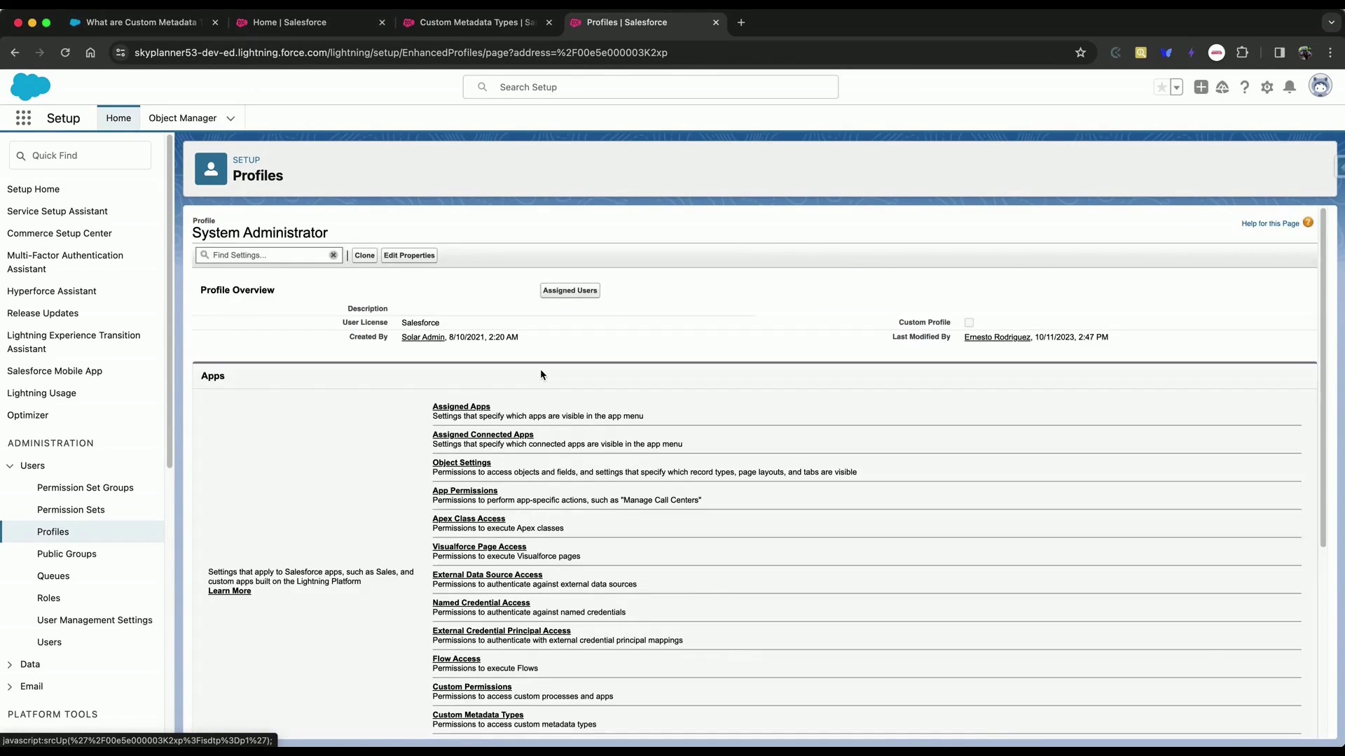
# Enable the Region Mapping custom metadata type for the profile and save the access change.
pyautogui.scroll(-3, 489, 494)
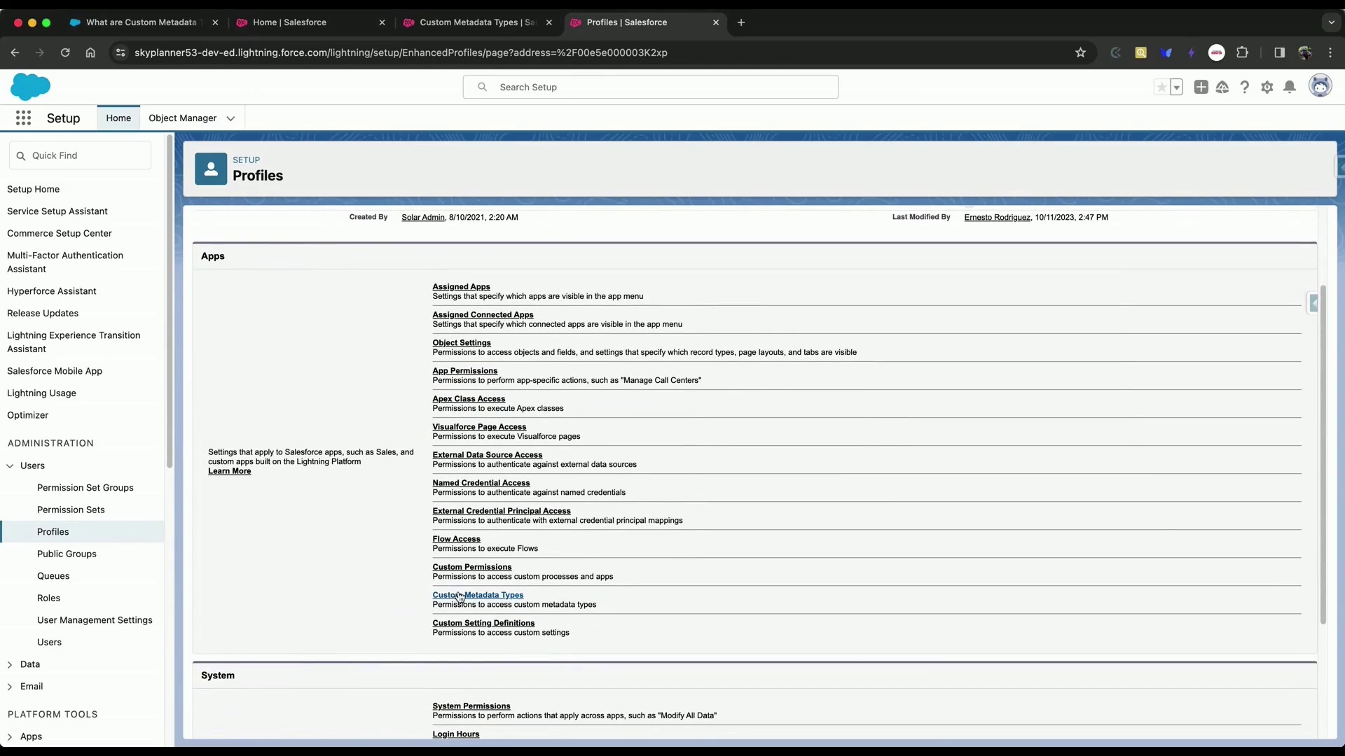
pyautogui.click(466, 596)
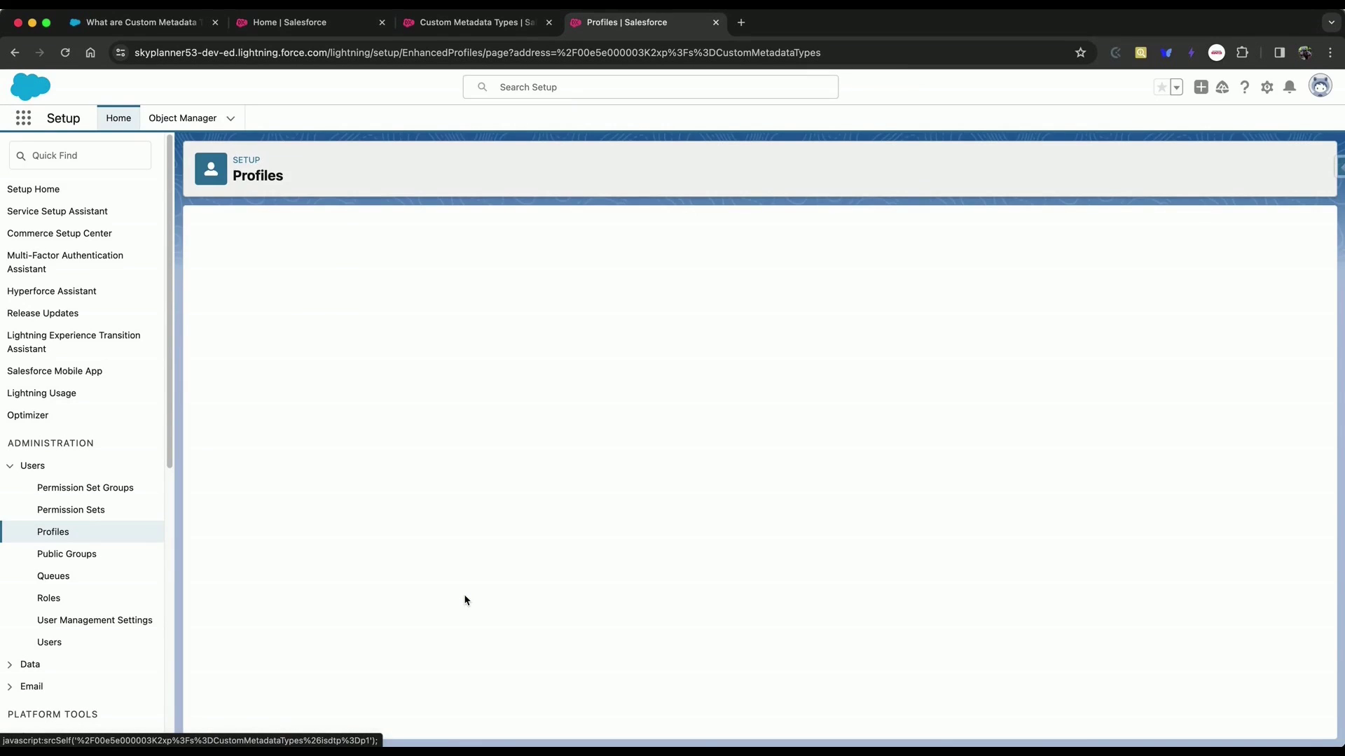
pyautogui.click(552, 379)
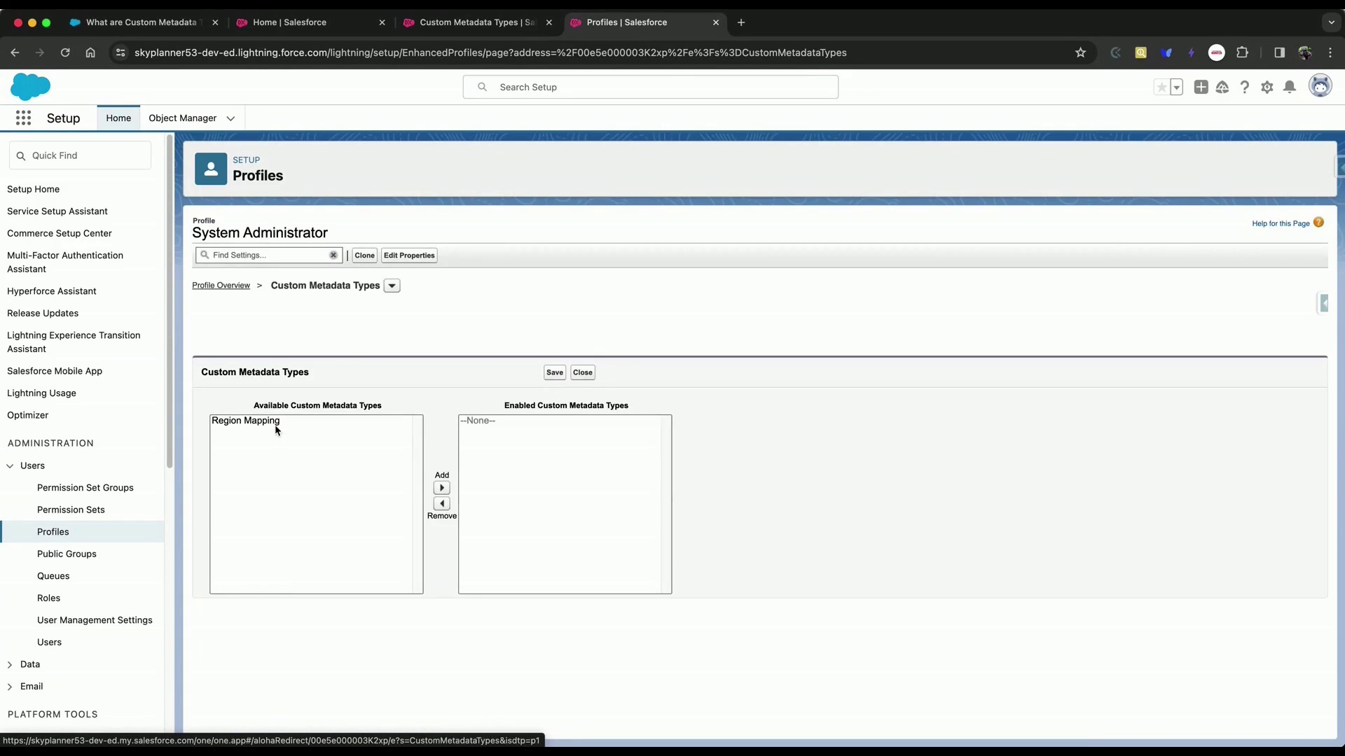
pyautogui.click(277, 423)
pyautogui.click(441, 489)
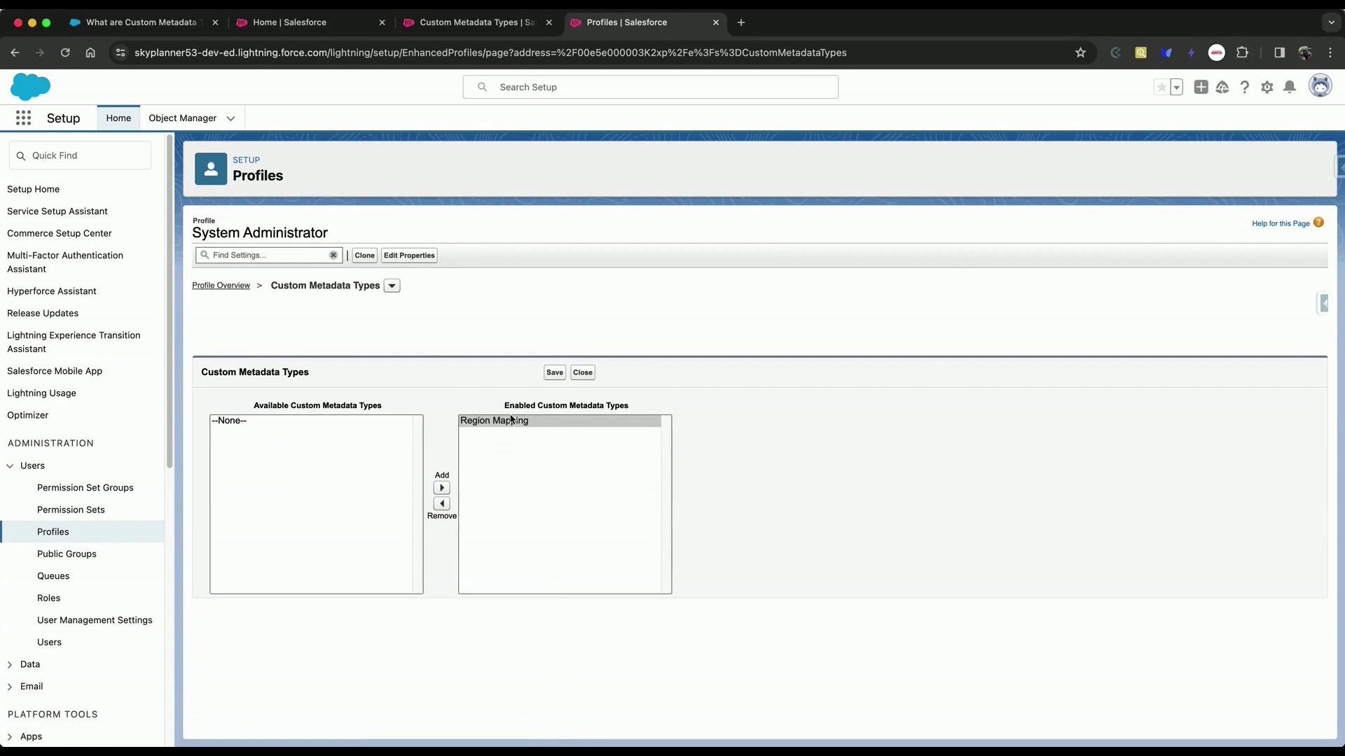
pyautogui.click(554, 374)
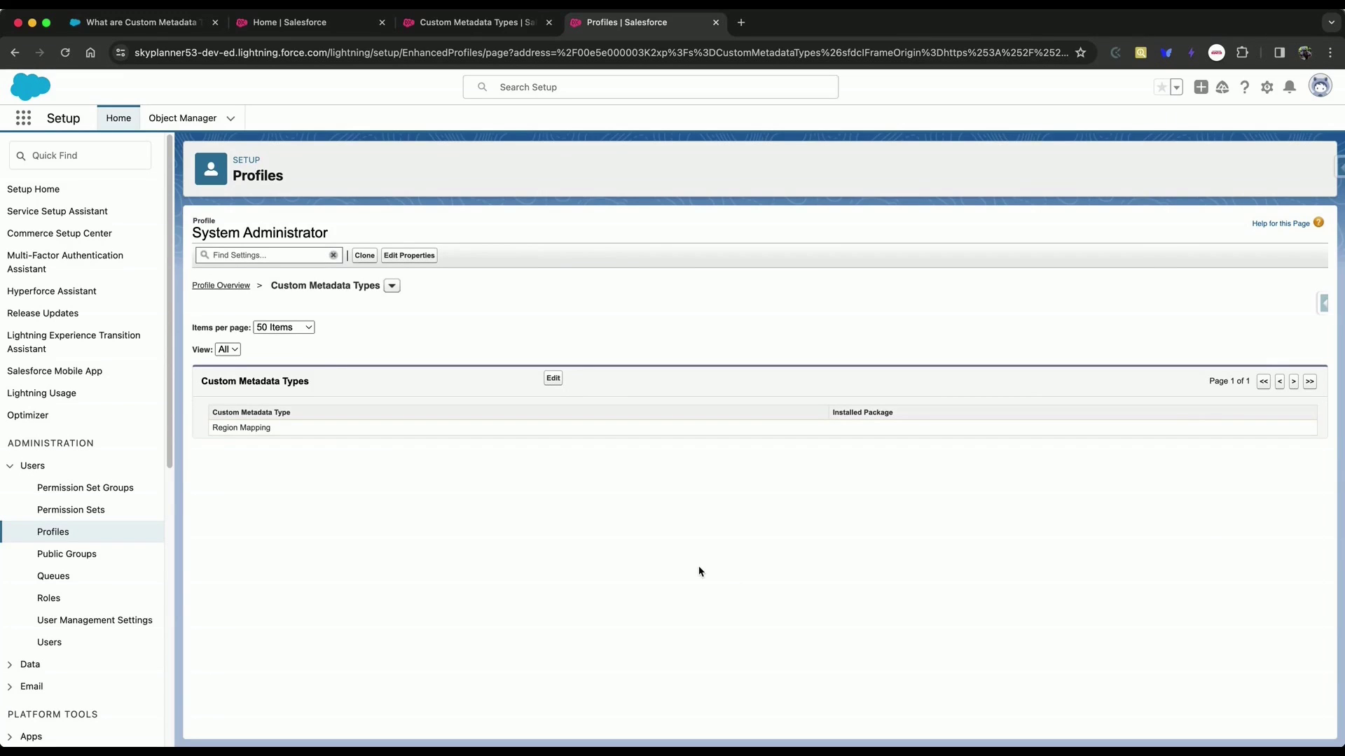
# Open the Fiberwear account record from the Sales accounts list.
pyautogui.click(350, 28)
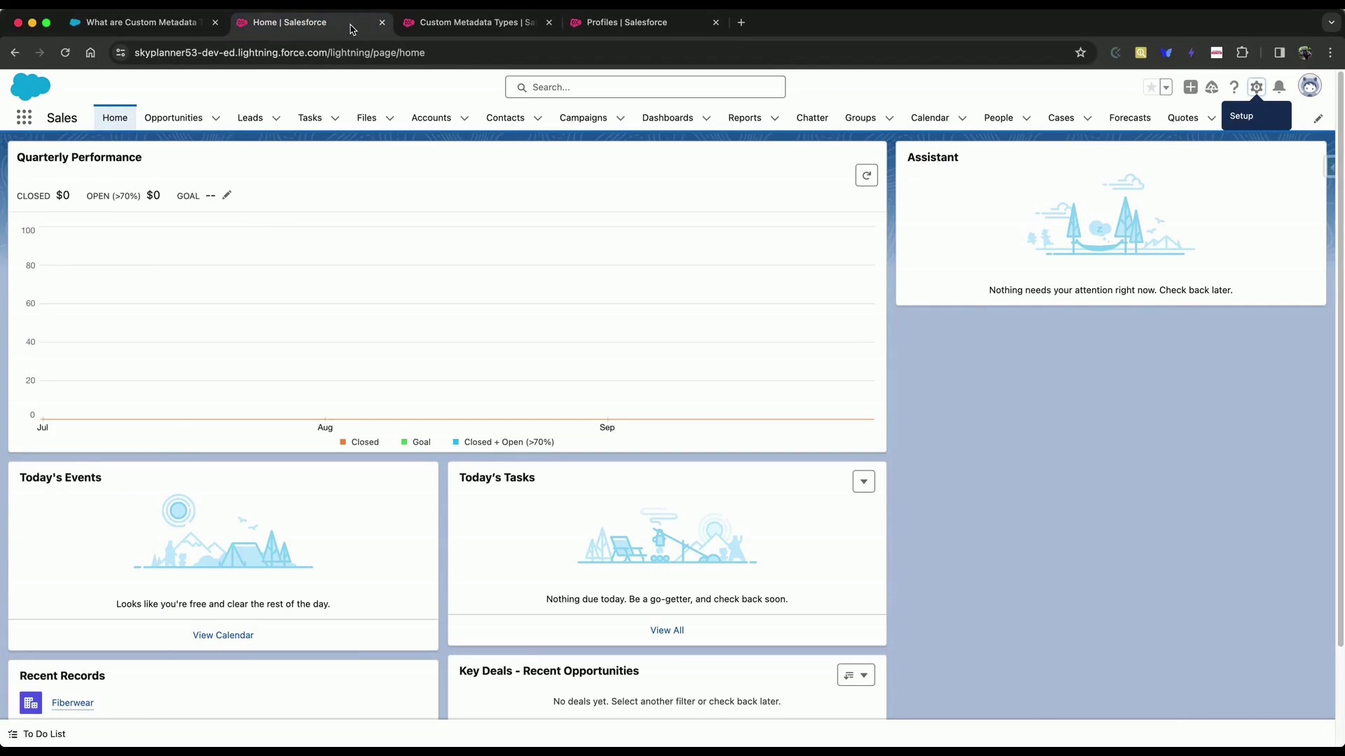
pyautogui.click(429, 121)
pyautogui.click(83, 249)
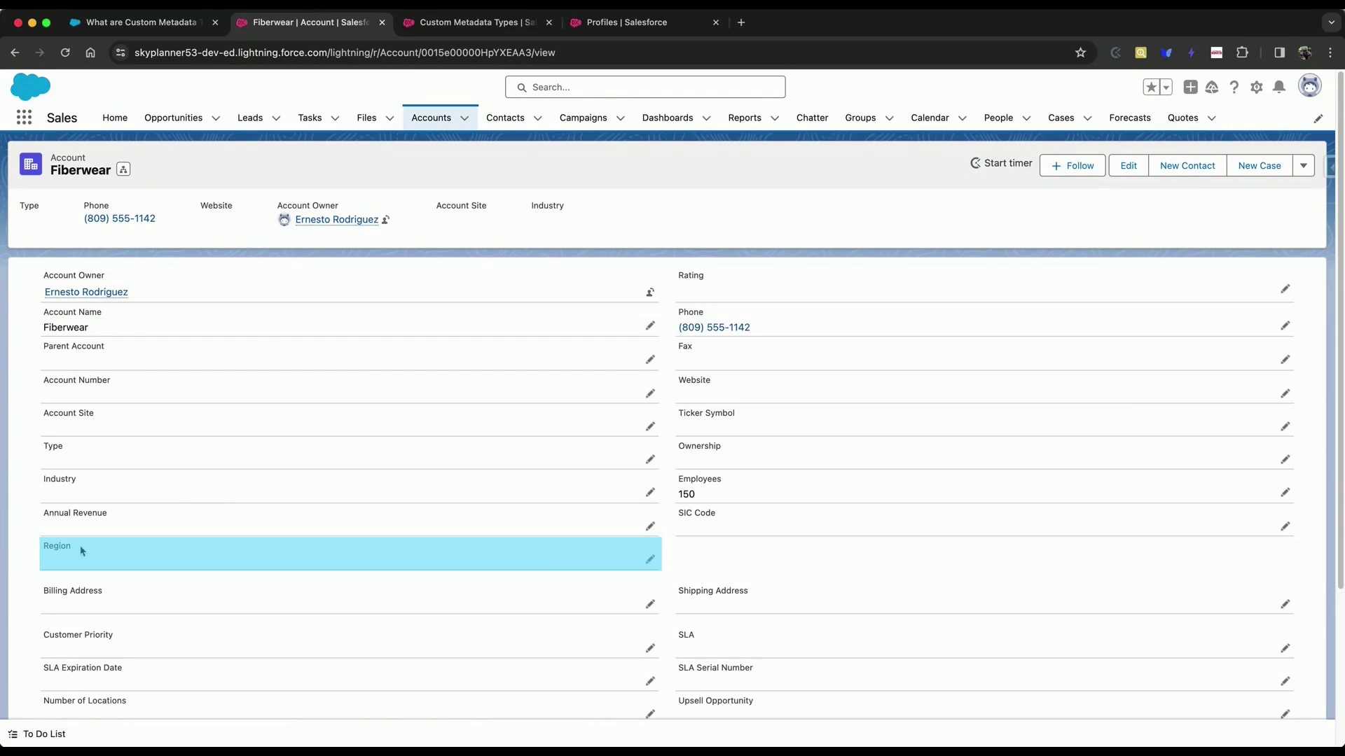
# Set the Fiberwear account's billing country to USA and save the record.
pyautogui.click(649, 605)
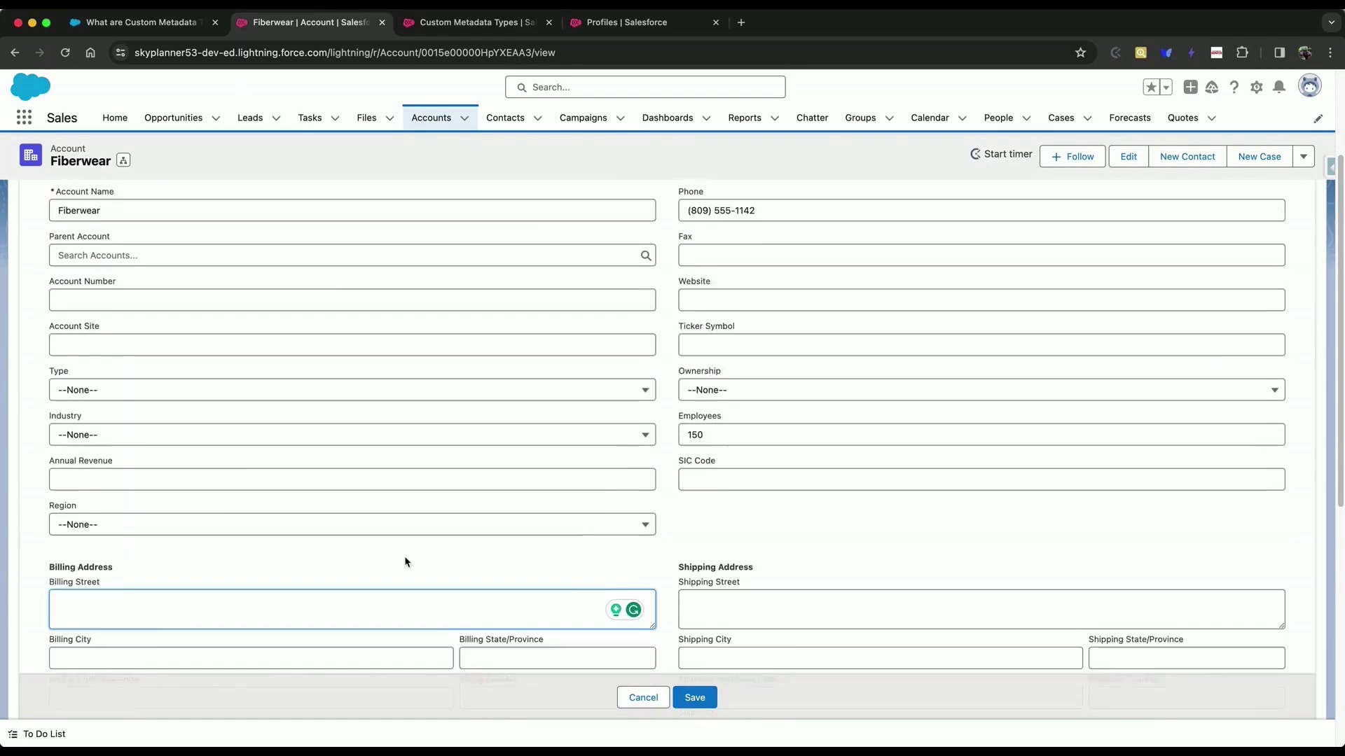
pyautogui.scroll(-2, 455, 588)
pyautogui.click(552, 559)
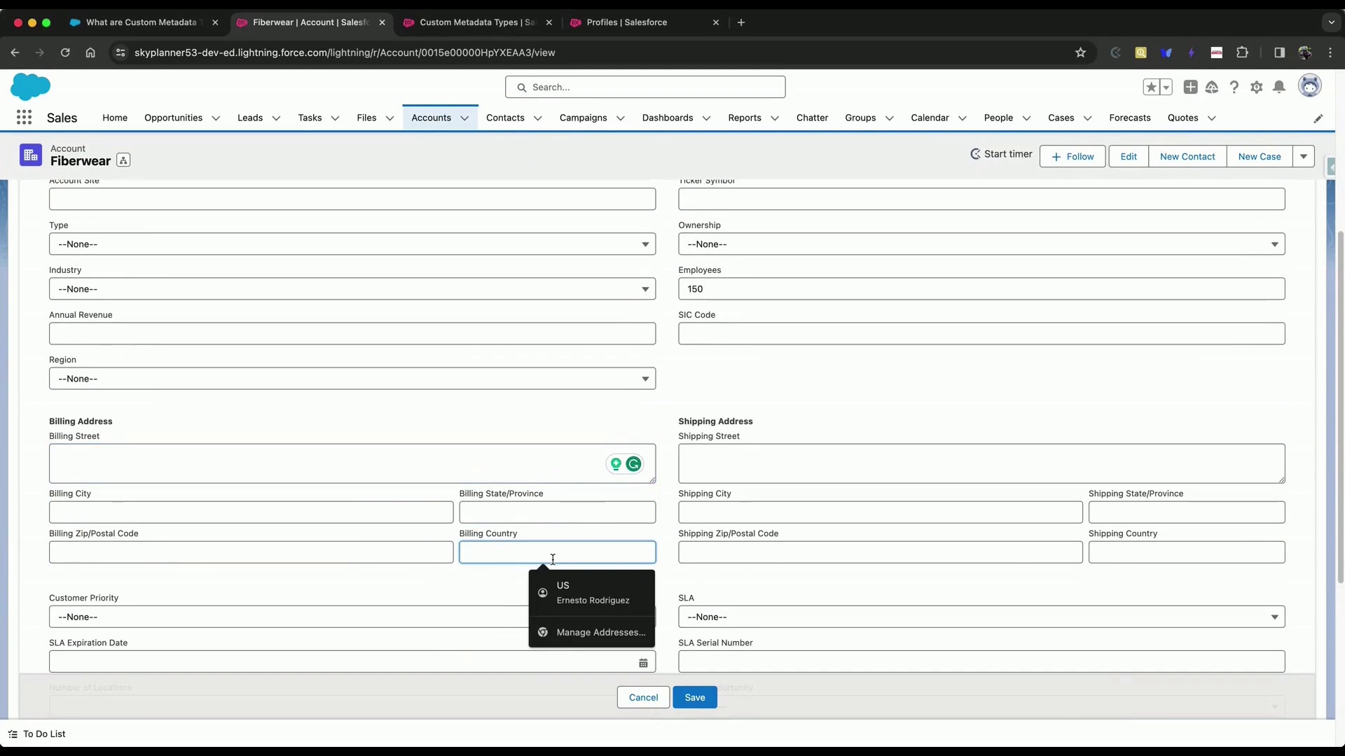
pyautogui.write('USA')
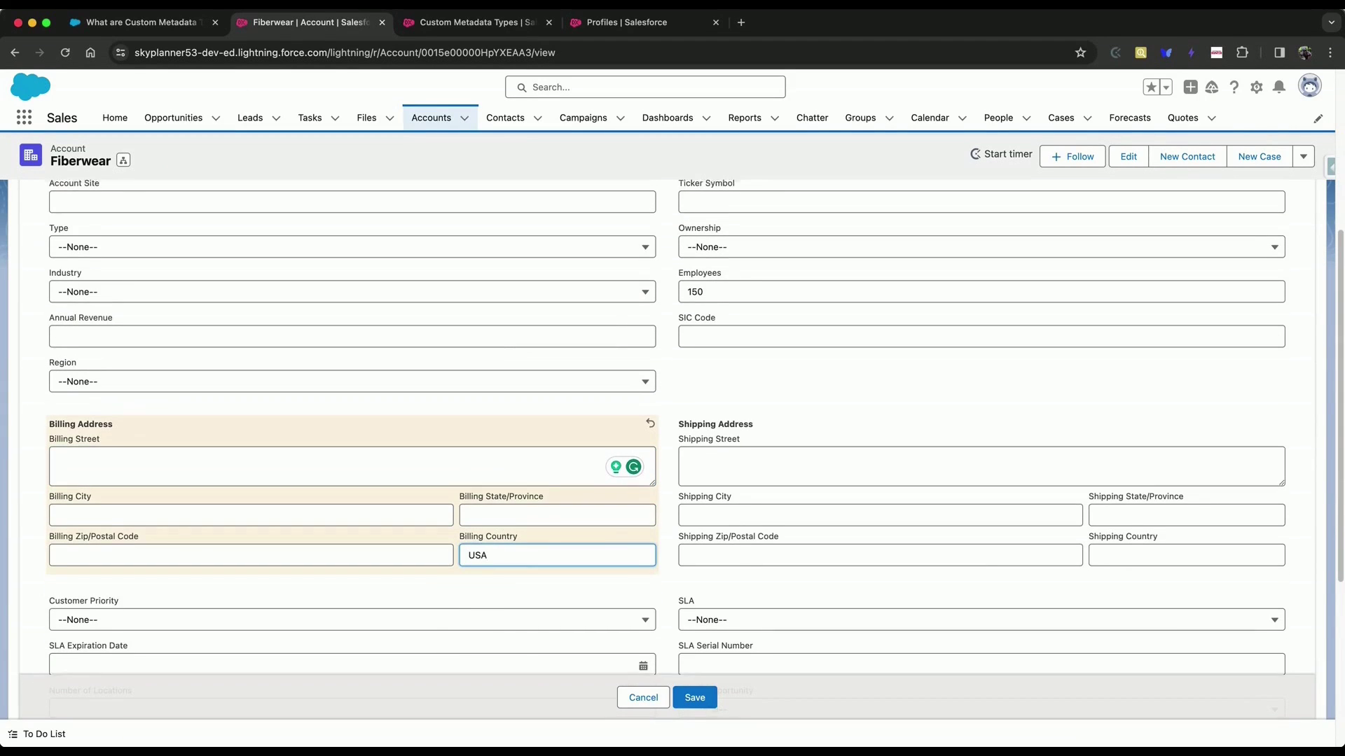
pyautogui.scroll(4, 592, 595)
pyautogui.scroll(-4, 592, 595)
pyautogui.click(694, 698)
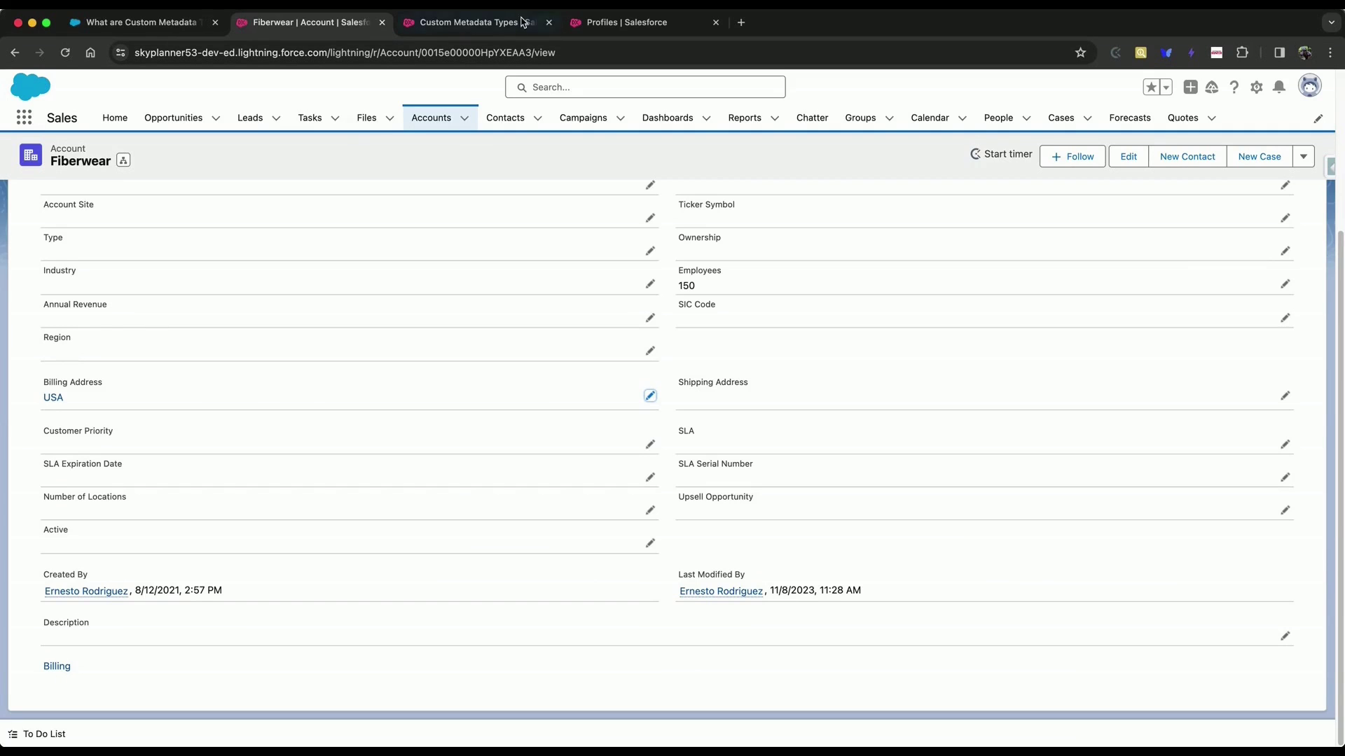
# Close the Profiles tab and open Salesforce Setup in a new tab.
pyautogui.click(715, 22)
pyautogui.click(529, 23)
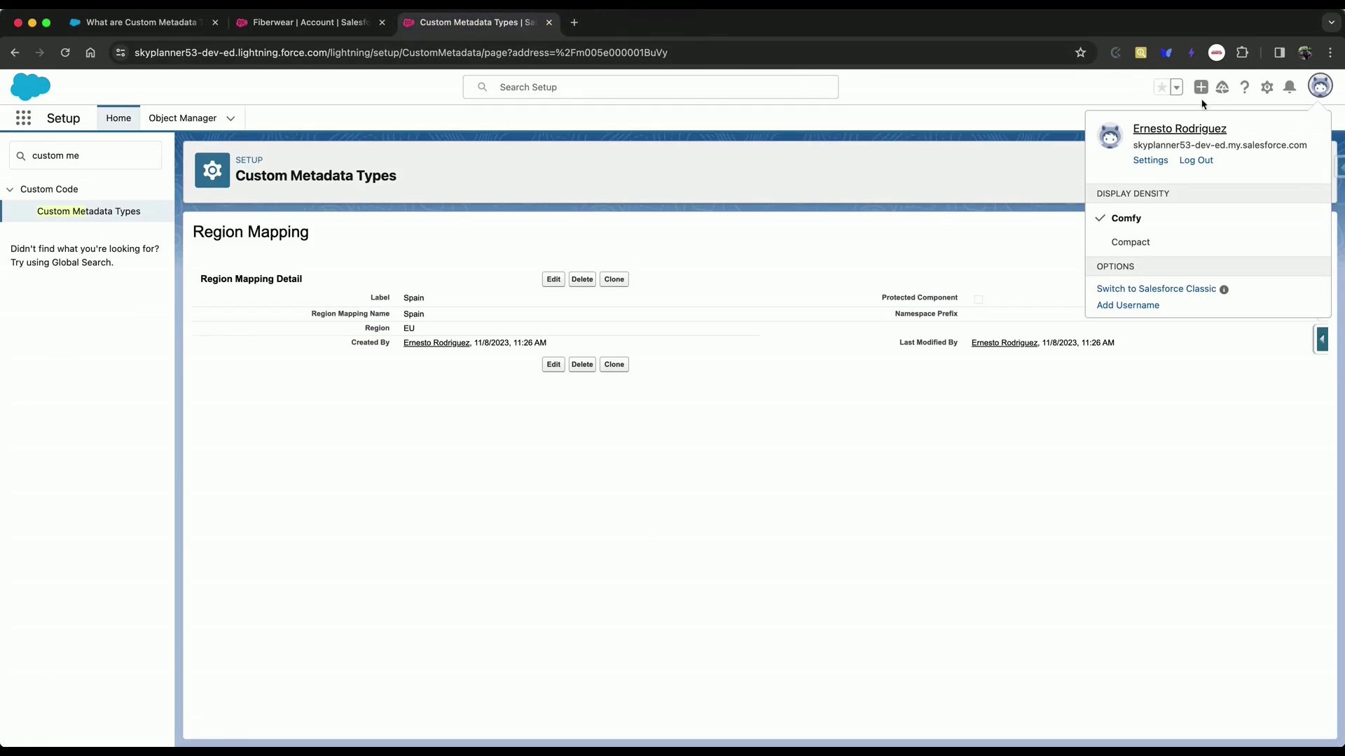
pyautogui.click(1267, 87)
pyautogui.click(1225, 128)
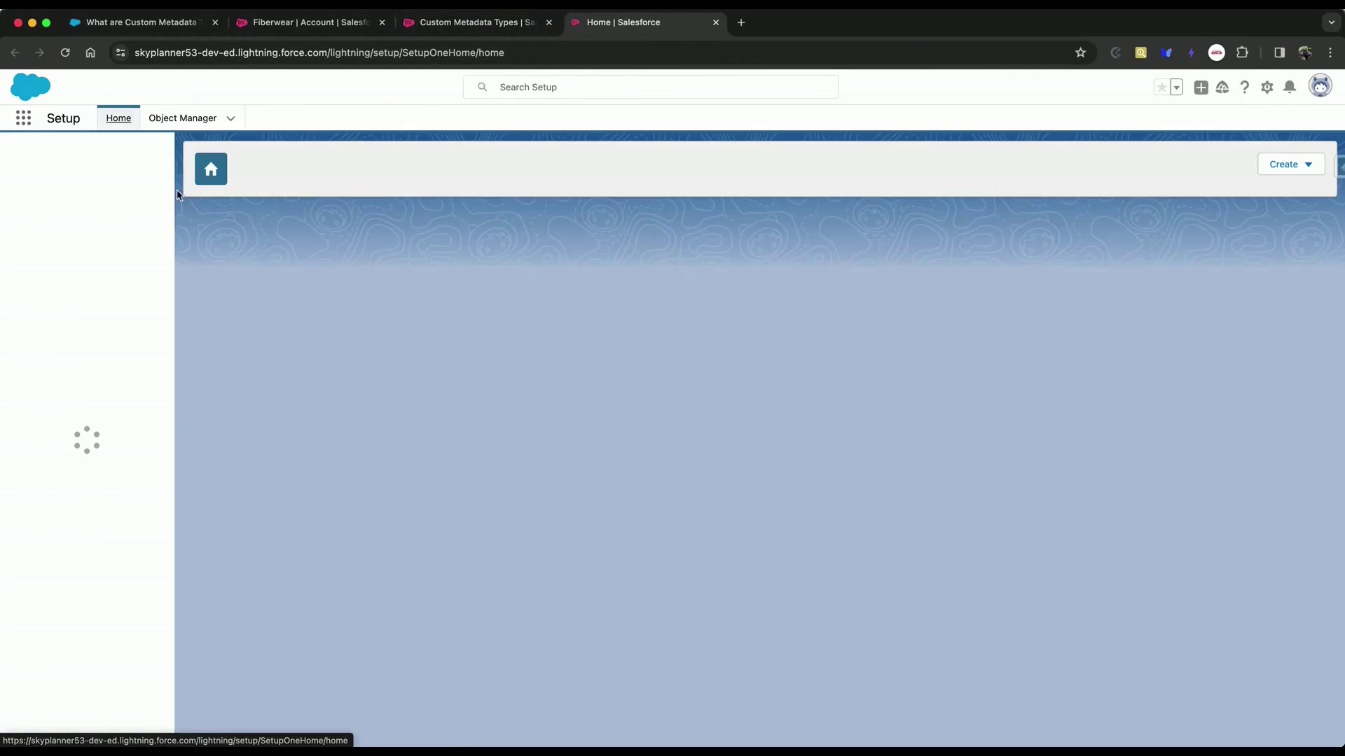
# From the Flows page, create a new Record-Triggered Flow.
pyautogui.click(89, 155)
pyautogui.write('f')
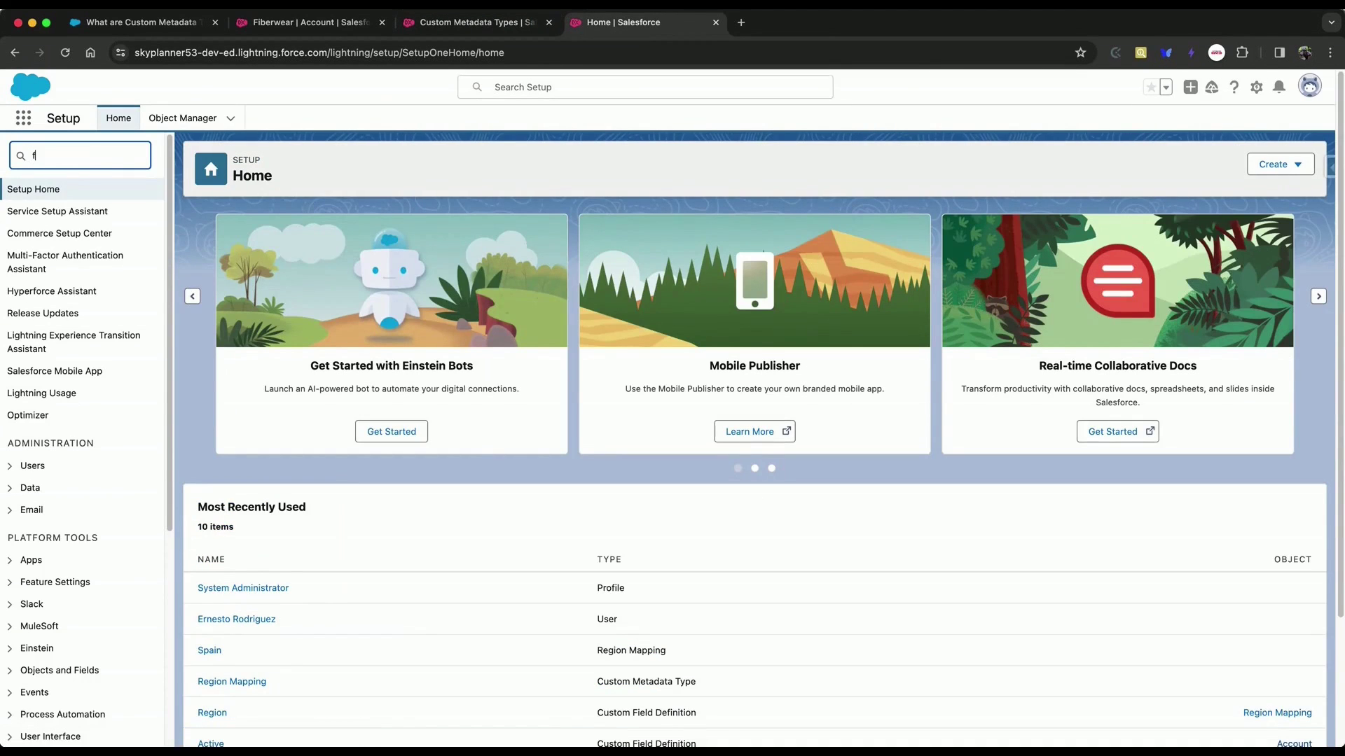
pyautogui.click(49, 300)
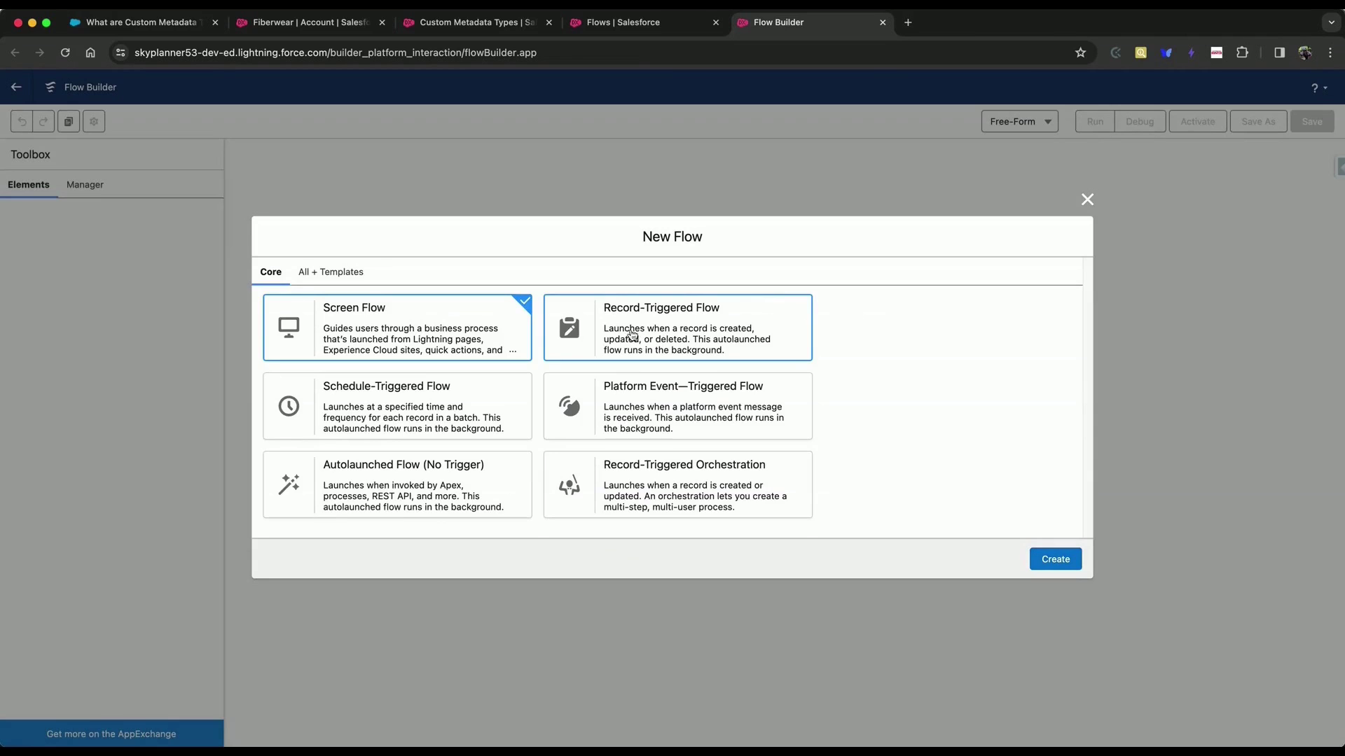
pyautogui.click(634, 333)
pyautogui.click(1047, 559)
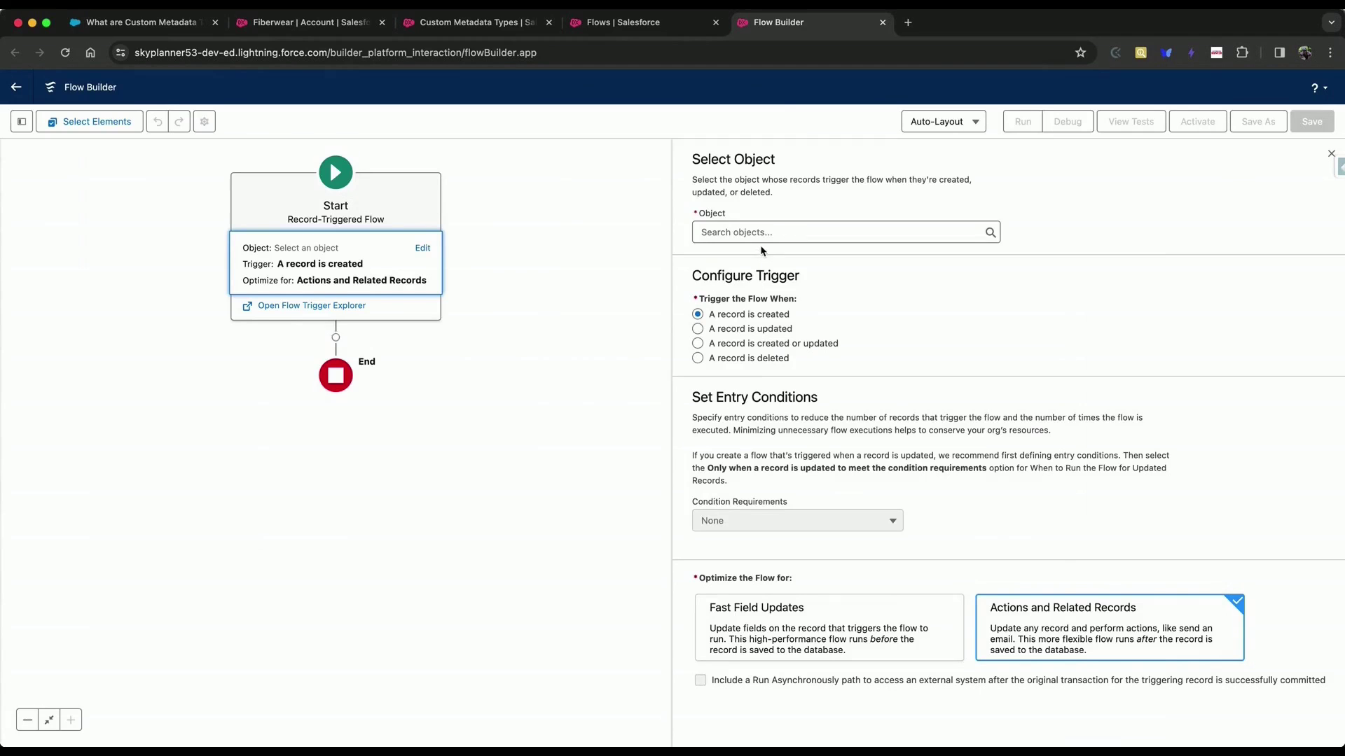
# Trigger the flow on Account records when a record is created or updated.
pyautogui.click(768, 233)
pyautogui.write('a')
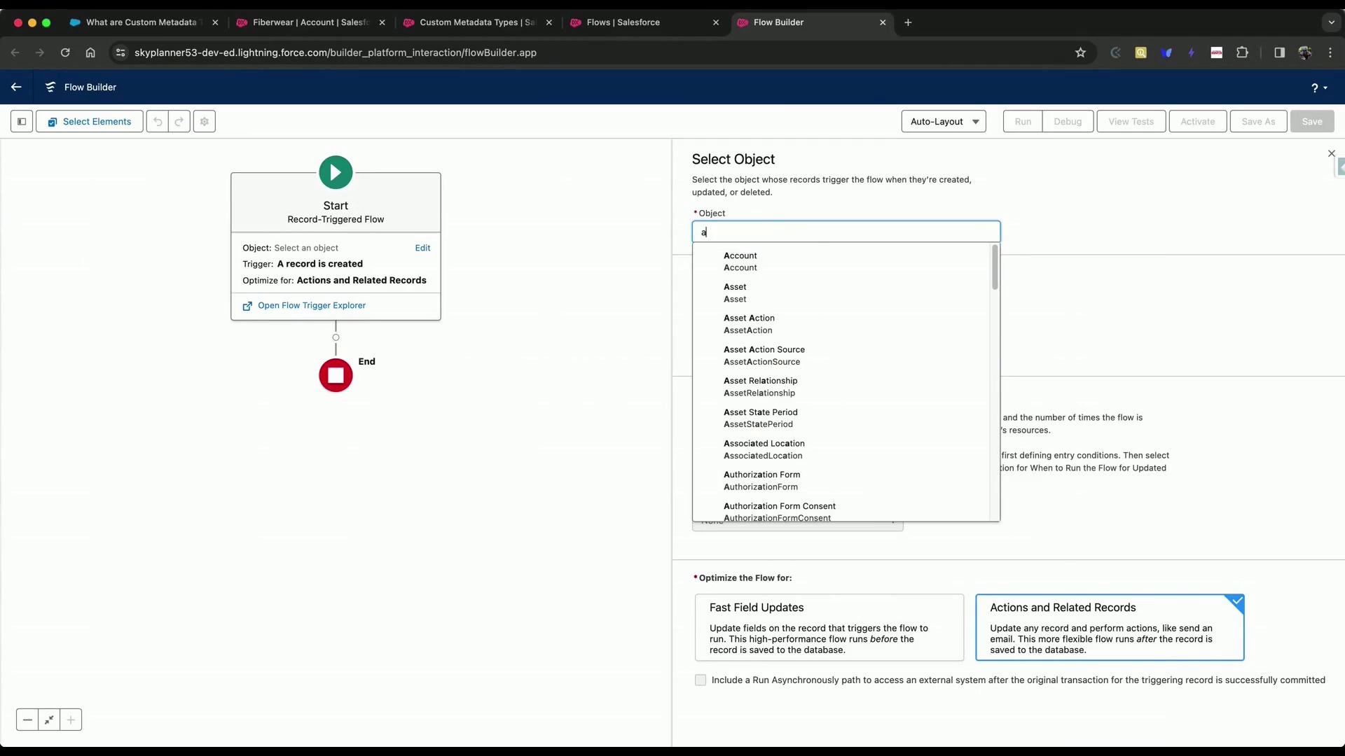
pyautogui.click(773, 260)
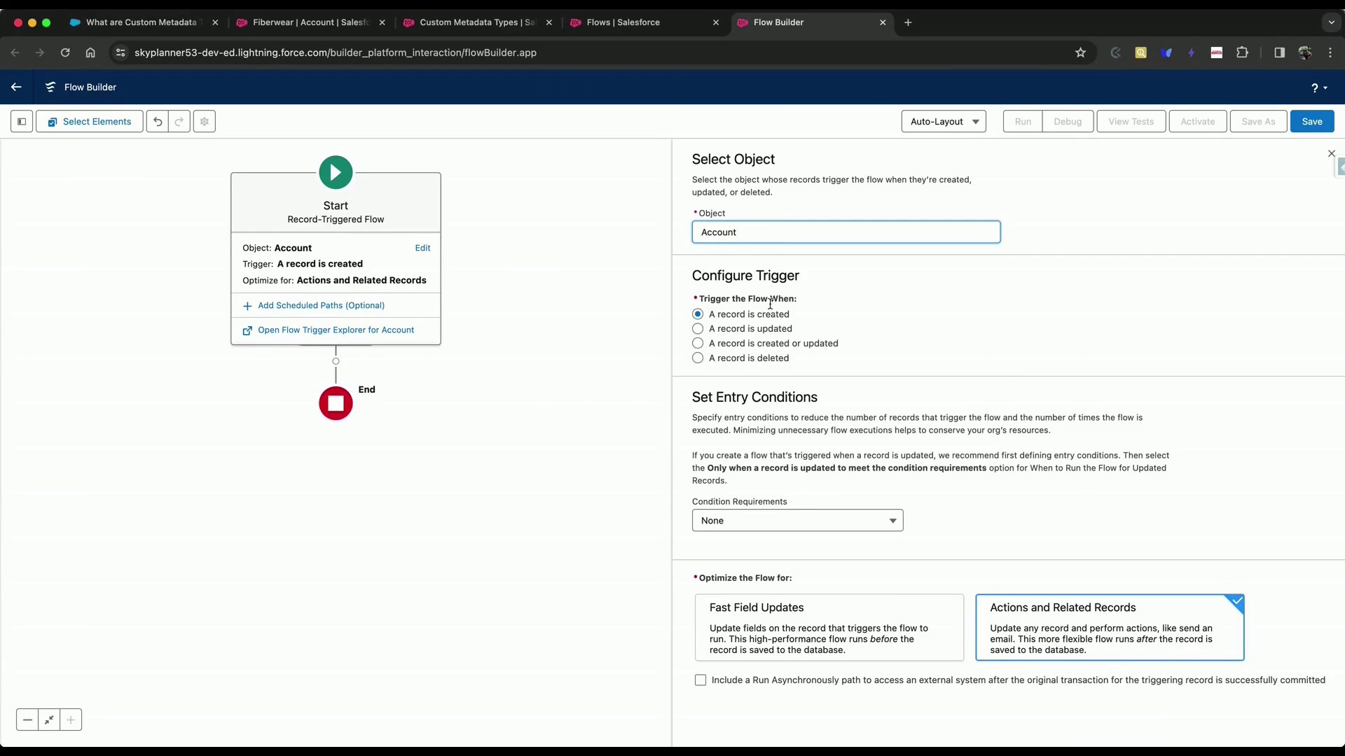
pyautogui.click(754, 344)
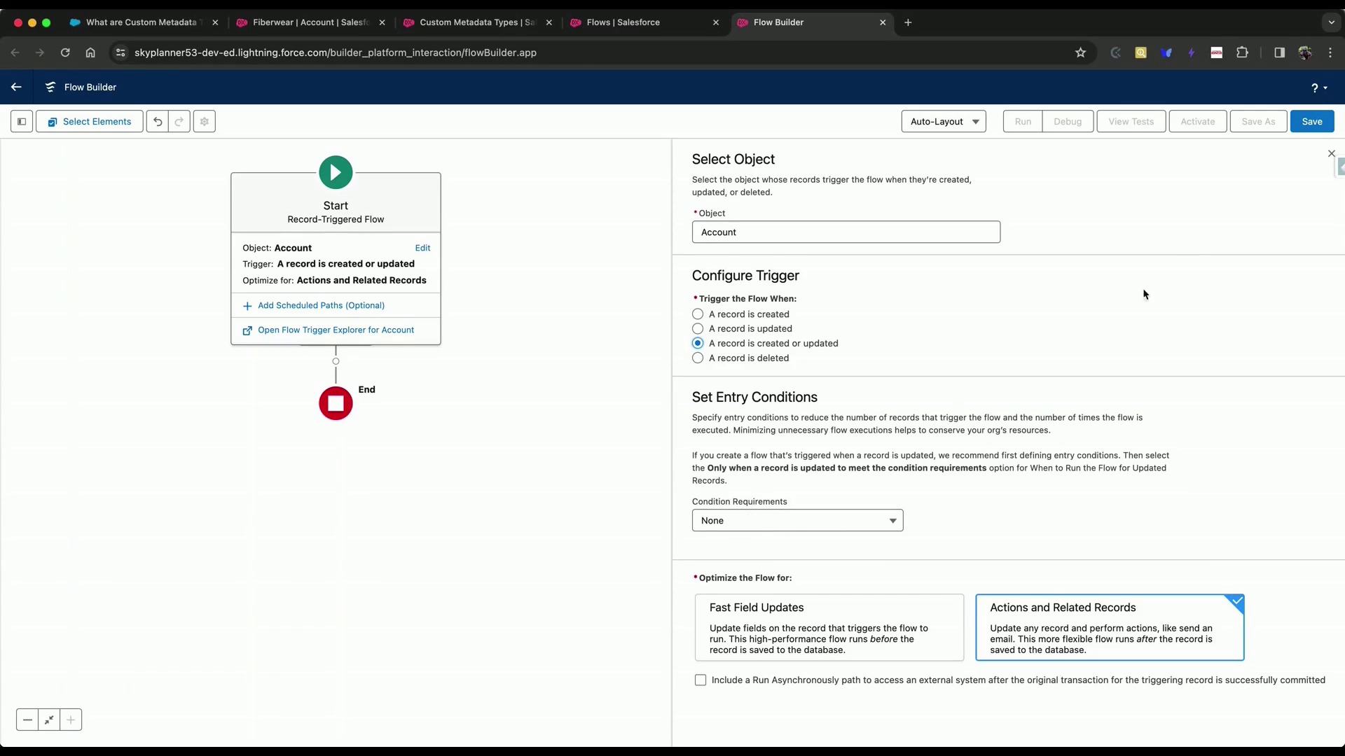
# Save the flow with the label 'Account Region Automation' and its generated API name.
pyautogui.click(1312, 121)
pyautogui.click(548, 365)
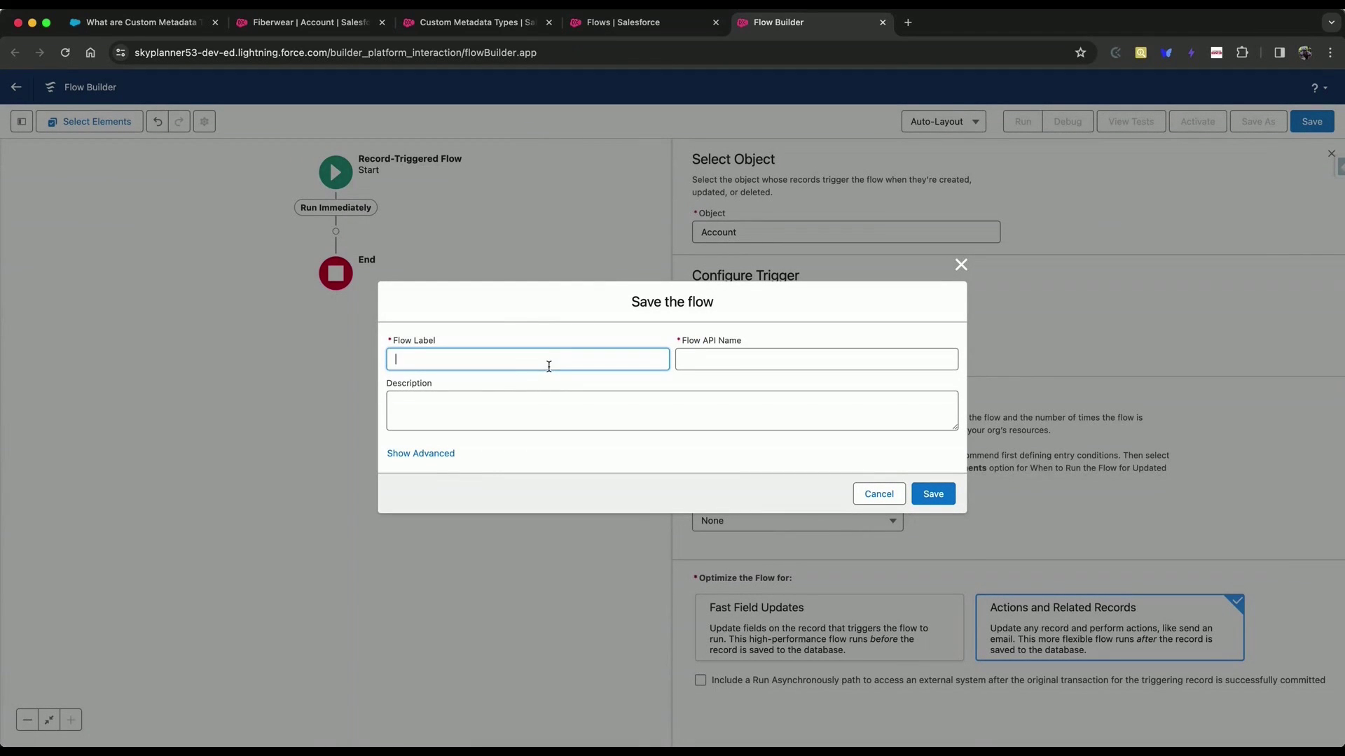
pyautogui.write('re')
pyautogui.write('RE')
pyautogui.write('Acc')
pyautogui.write('ount Re')
pyautogui.write('gion Auto')
pyautogui.write('mation')
pyautogui.click(747, 359)
# Confirm the flow save and add a Get Records element after the Start element.
pyautogui.click(929, 493)
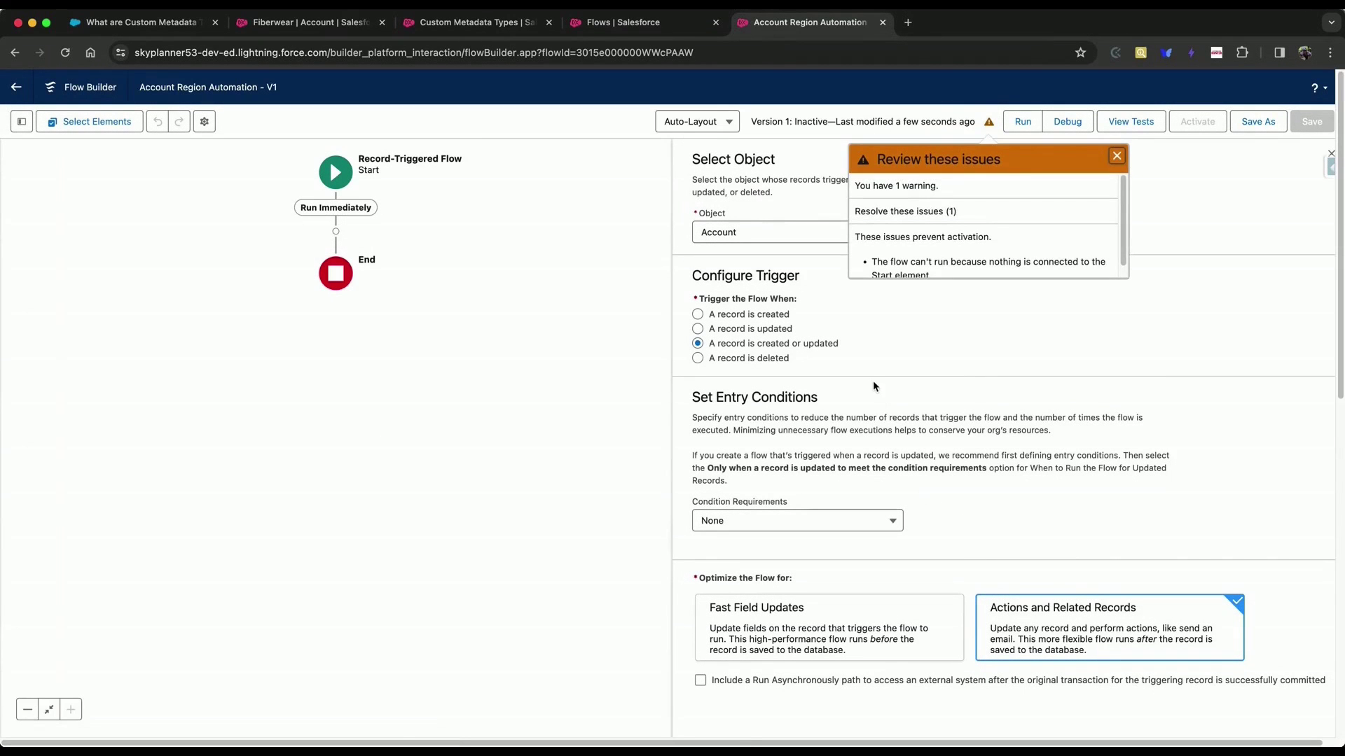
pyautogui.click(336, 232)
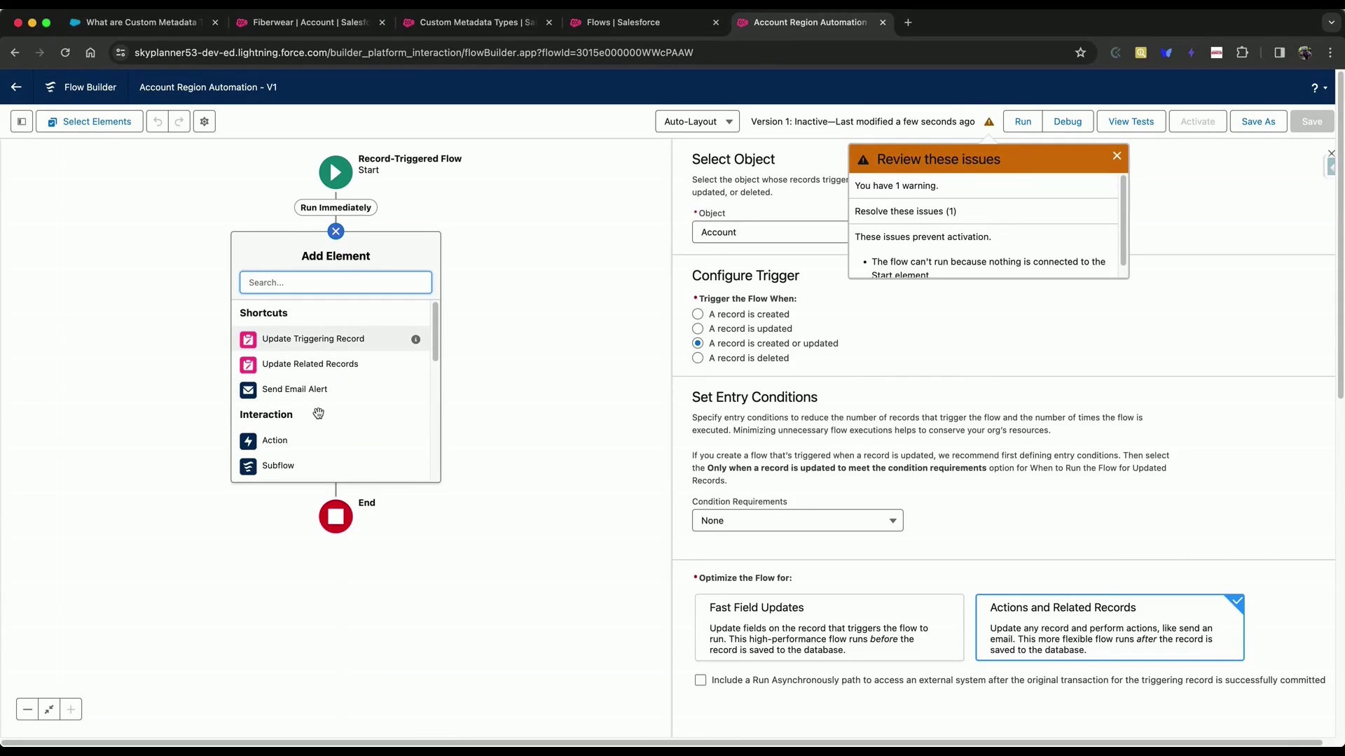
pyautogui.scroll(-1, 319, 413)
pyautogui.scroll(-2, 318, 413)
pyautogui.scroll(3, 319, 413)
pyautogui.scroll(-6, 315, 420)
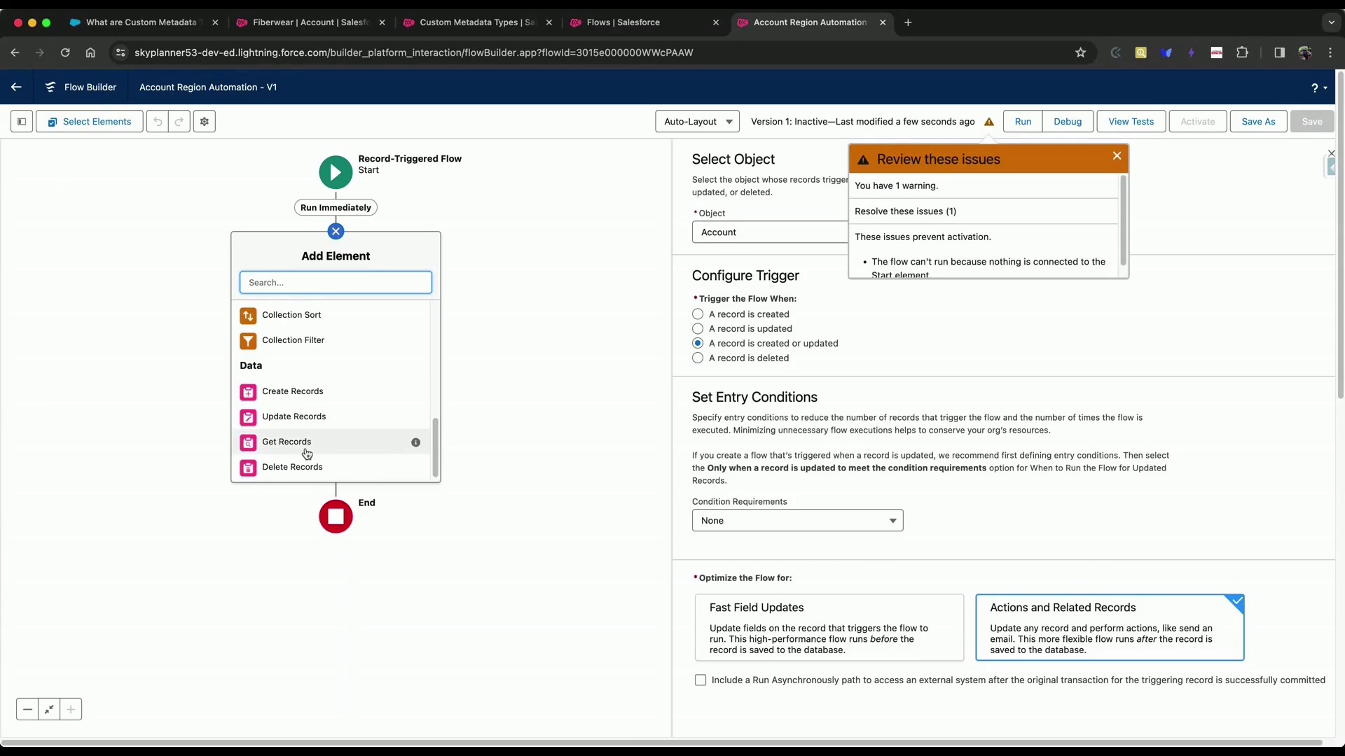
pyautogui.click(294, 442)
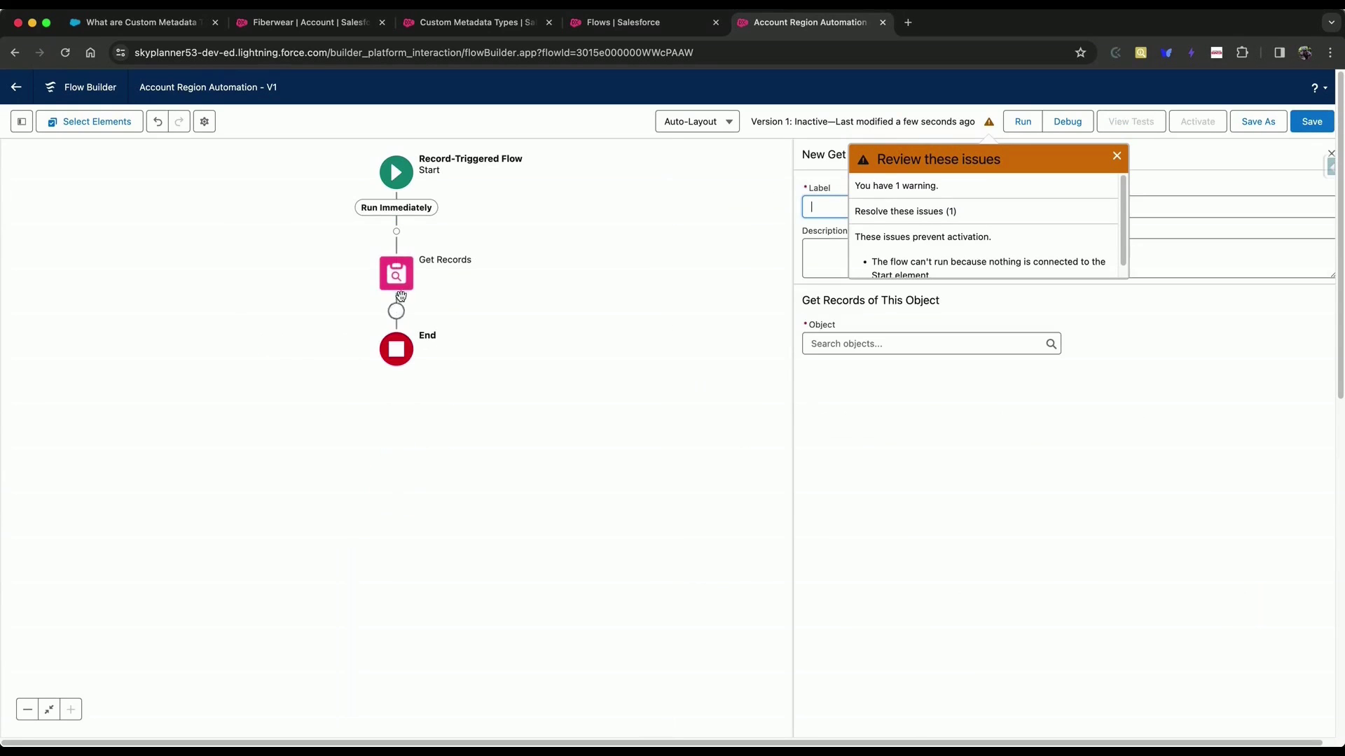
pyautogui.click(1240, 353)
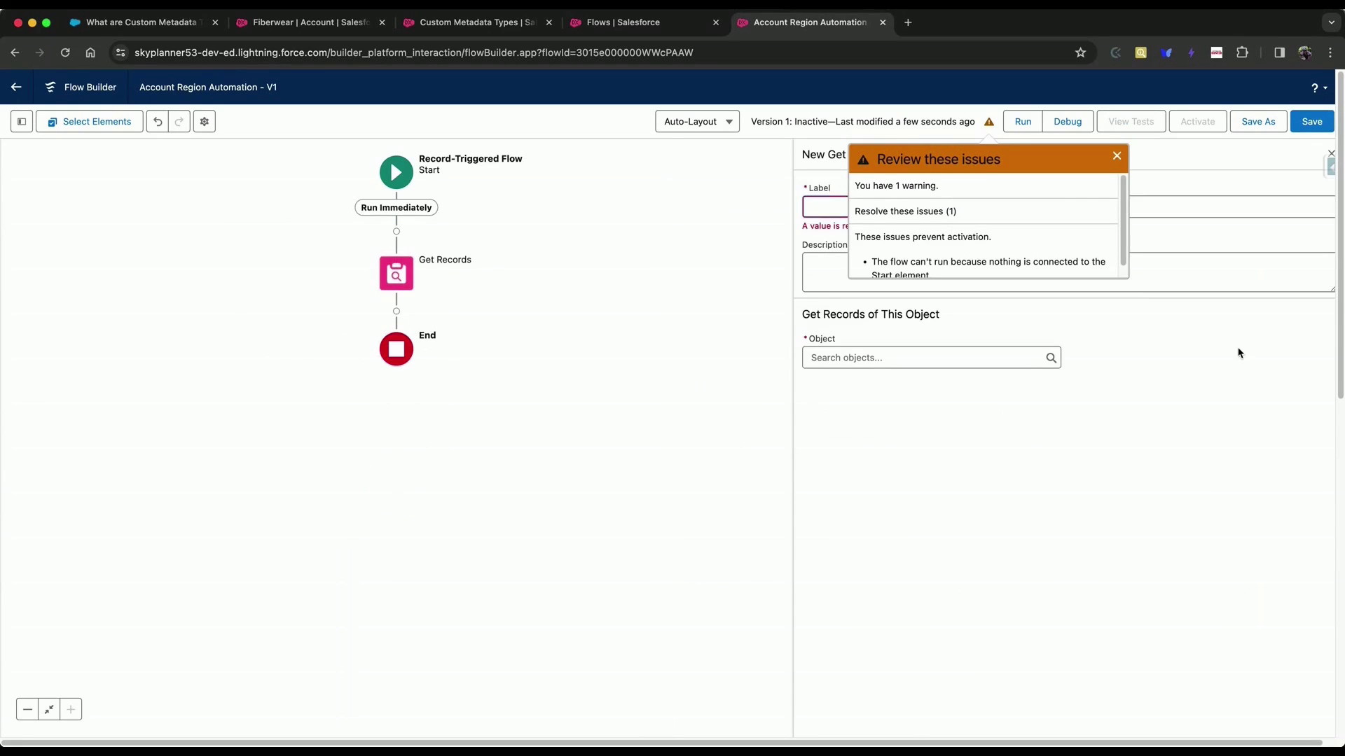
pyautogui.click(1118, 157)
# Label the element 'Get Region Mapping' and have it query Region Mapping records.
pyautogui.click(869, 201)
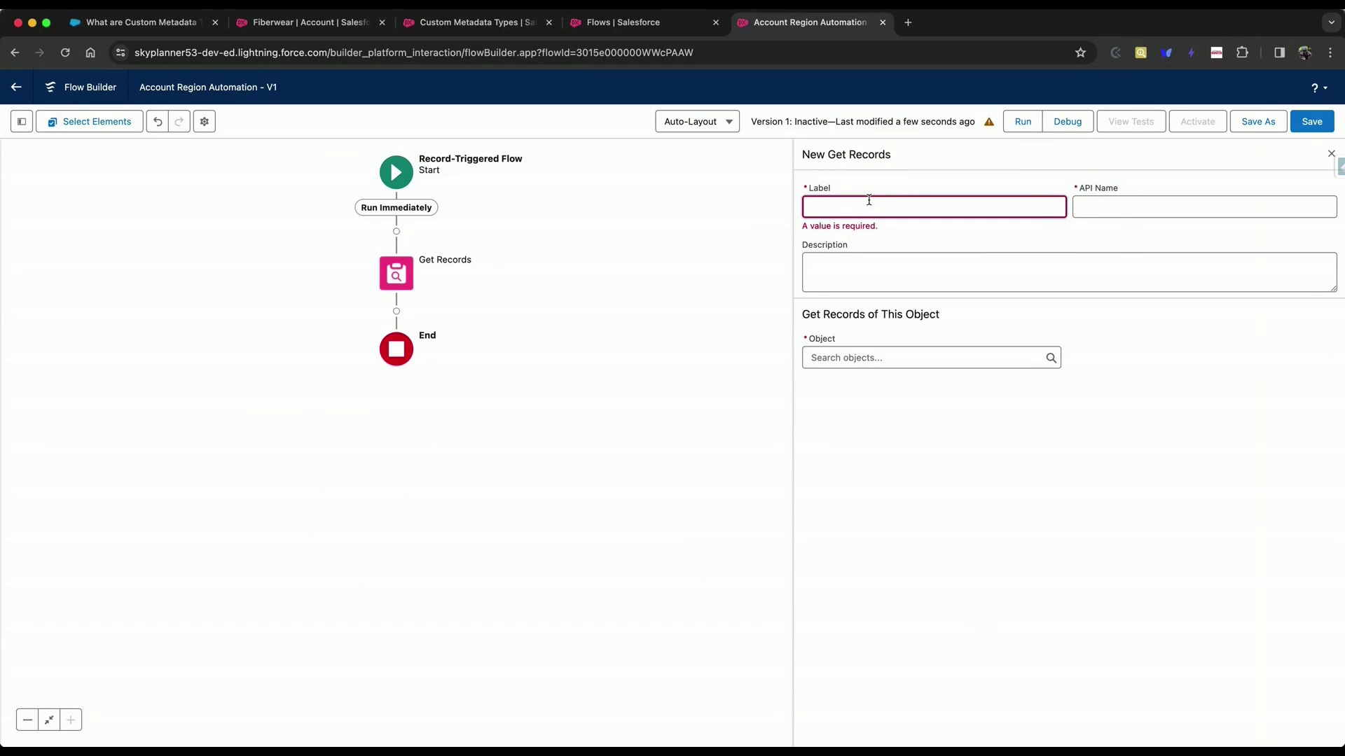
pyautogui.write('Get REgion Mapping')
pyautogui.click(1148, 210)
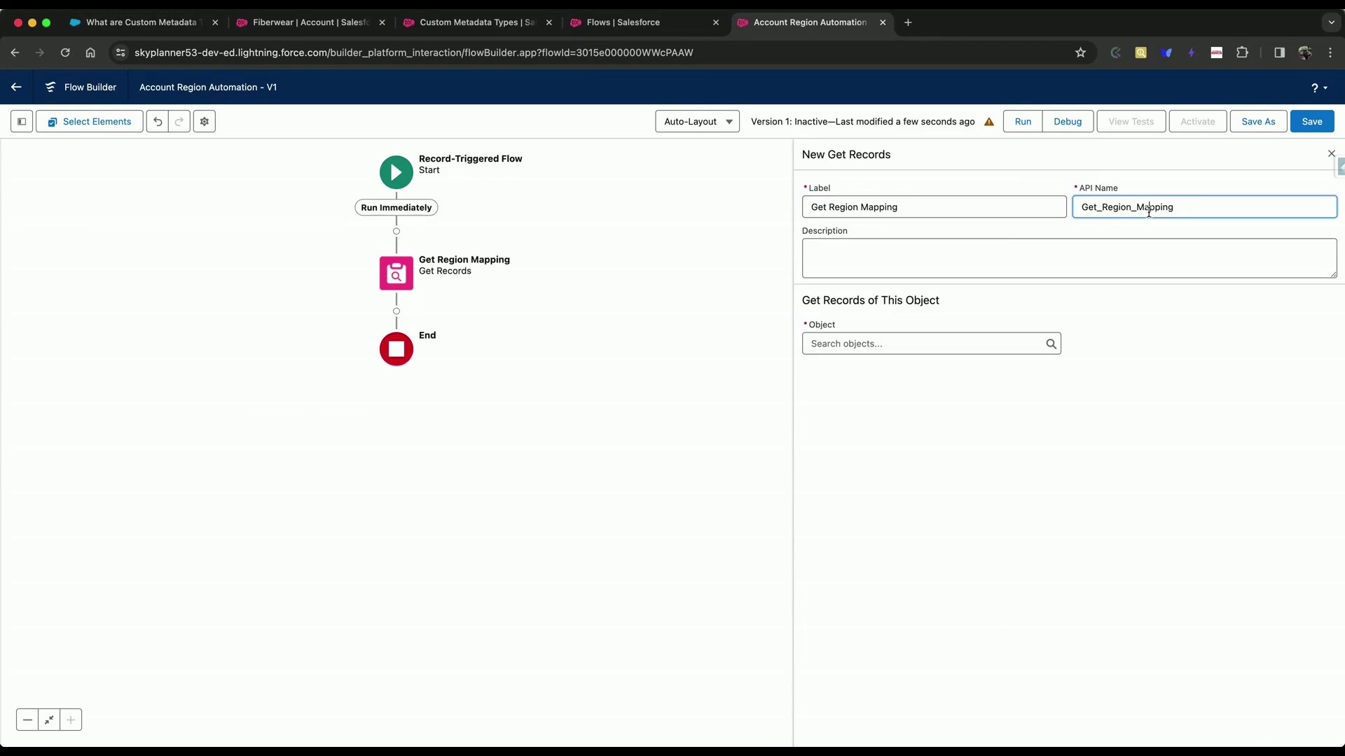
pyautogui.click(904, 348)
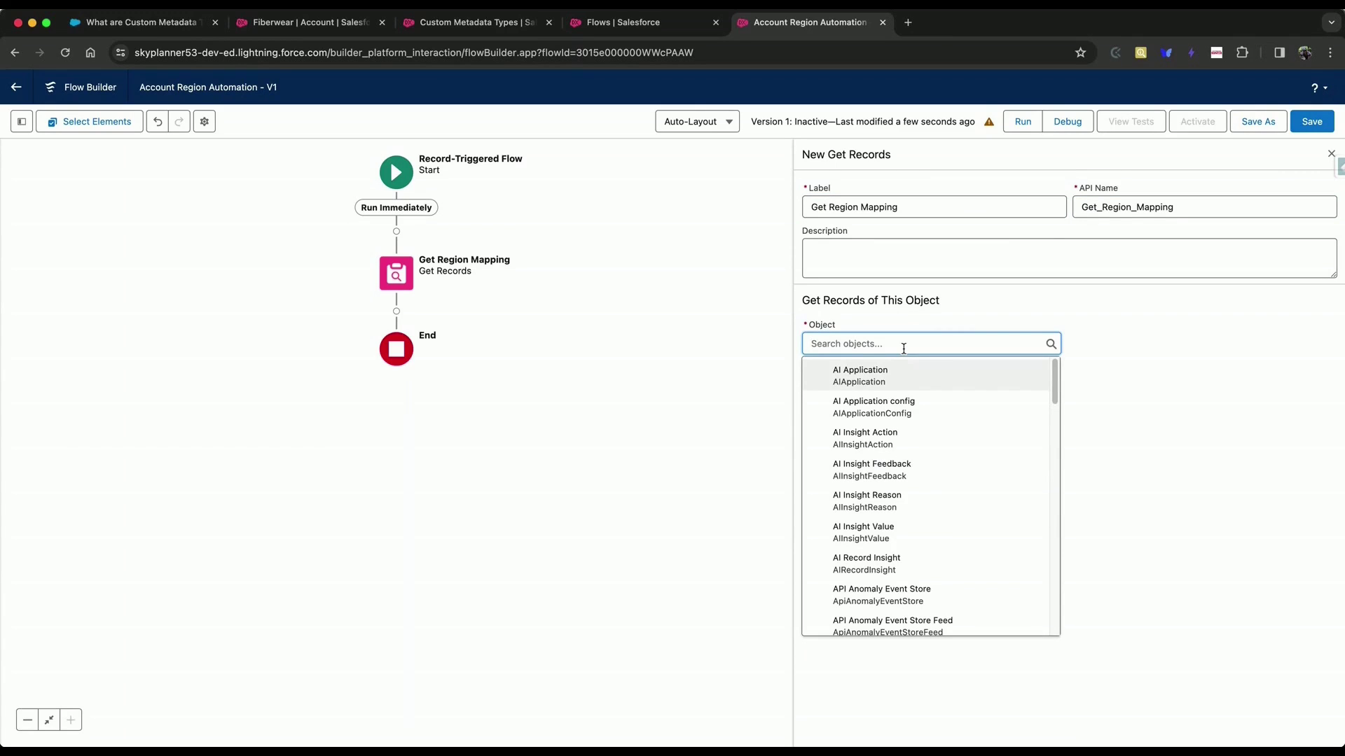
pyautogui.write('region')
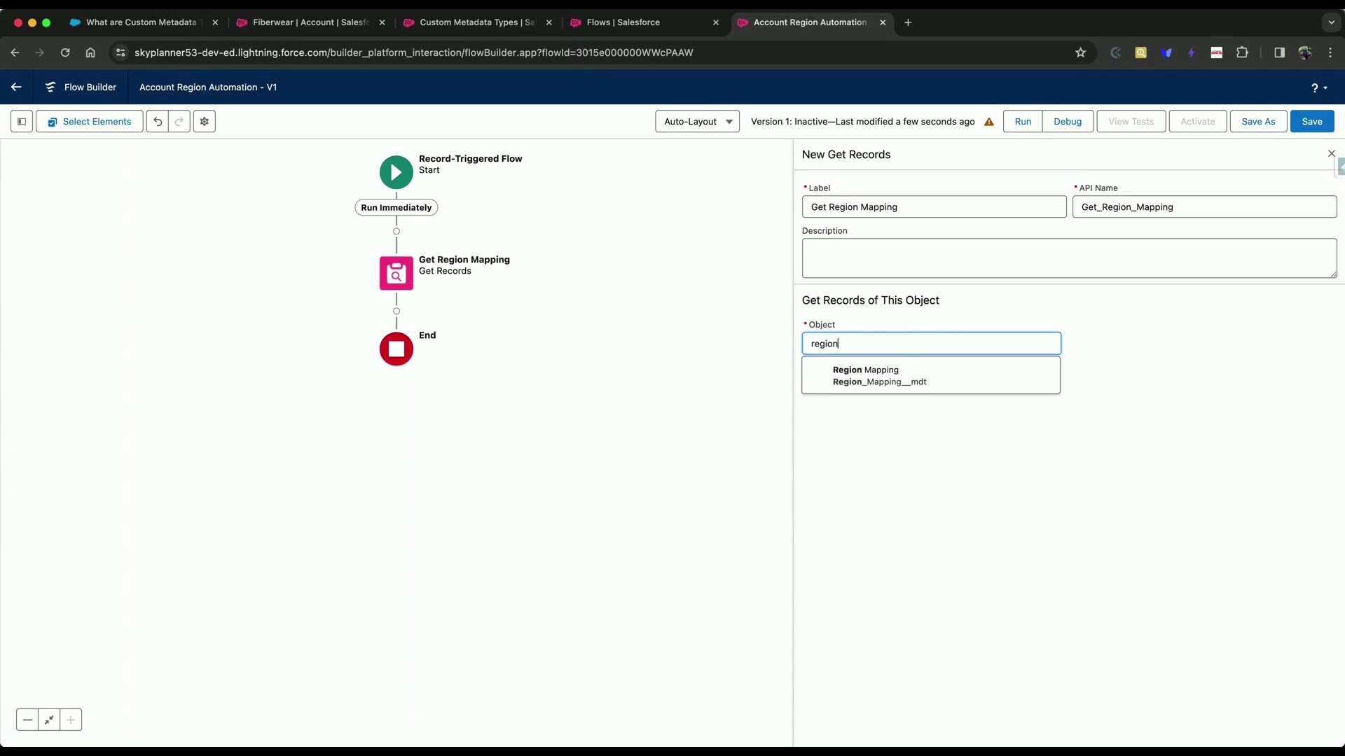
pyautogui.click(902, 379)
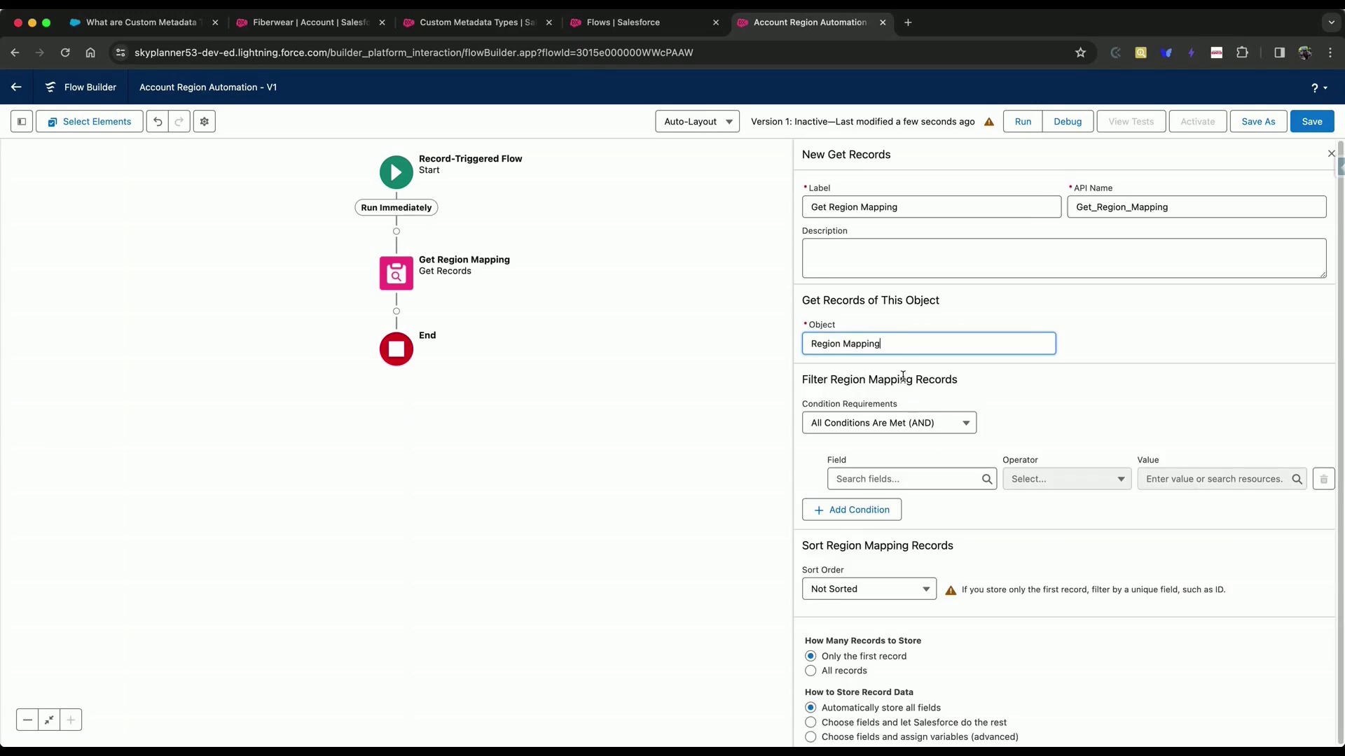
# Filter where Label equals $Record.BillingCountry, then save the flow.
pyautogui.click(887, 480)
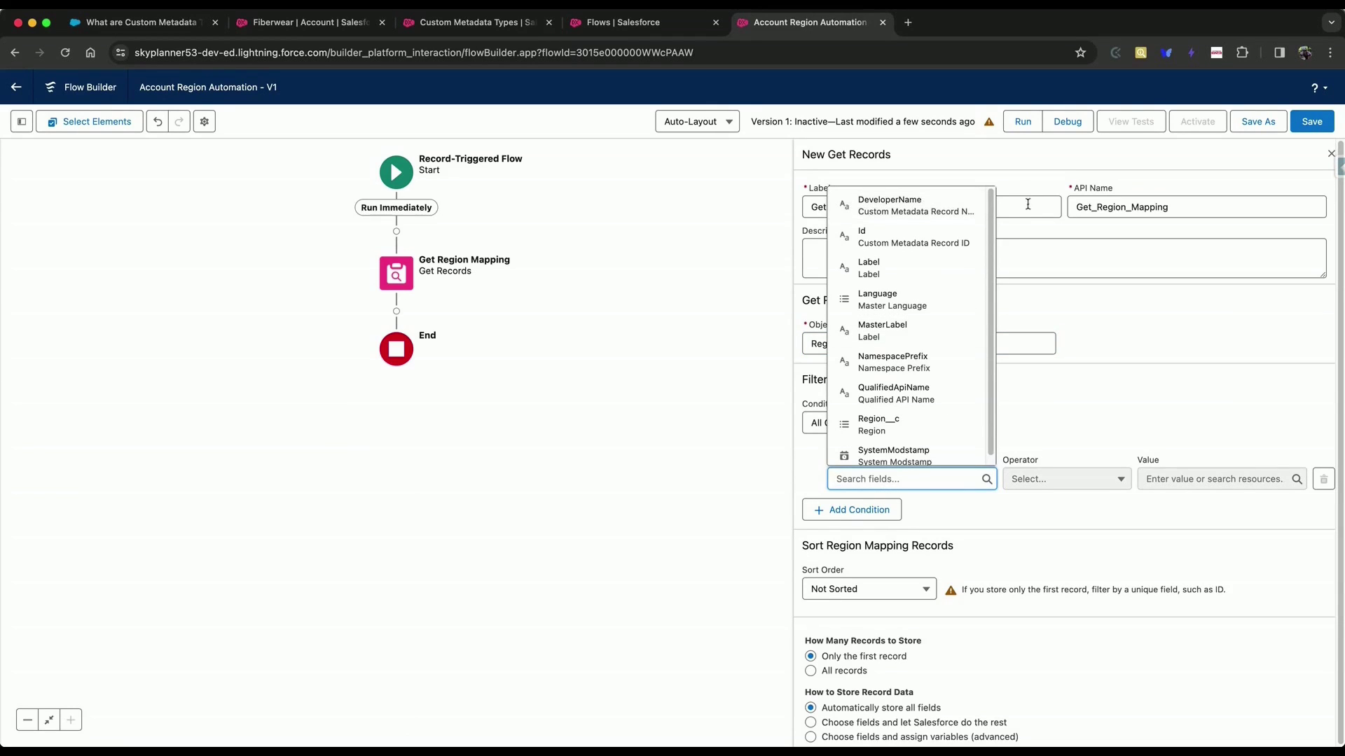
pyautogui.click(934, 274)
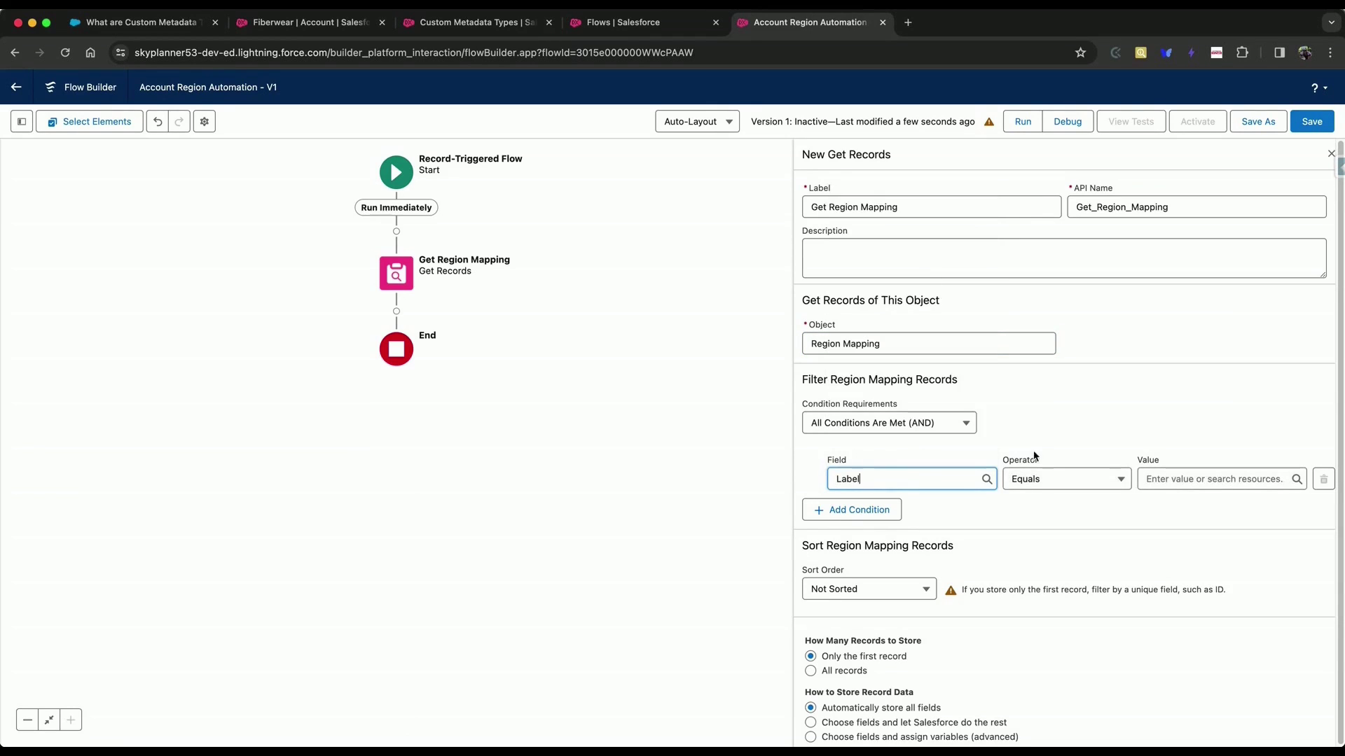
pyautogui.click(1221, 483)
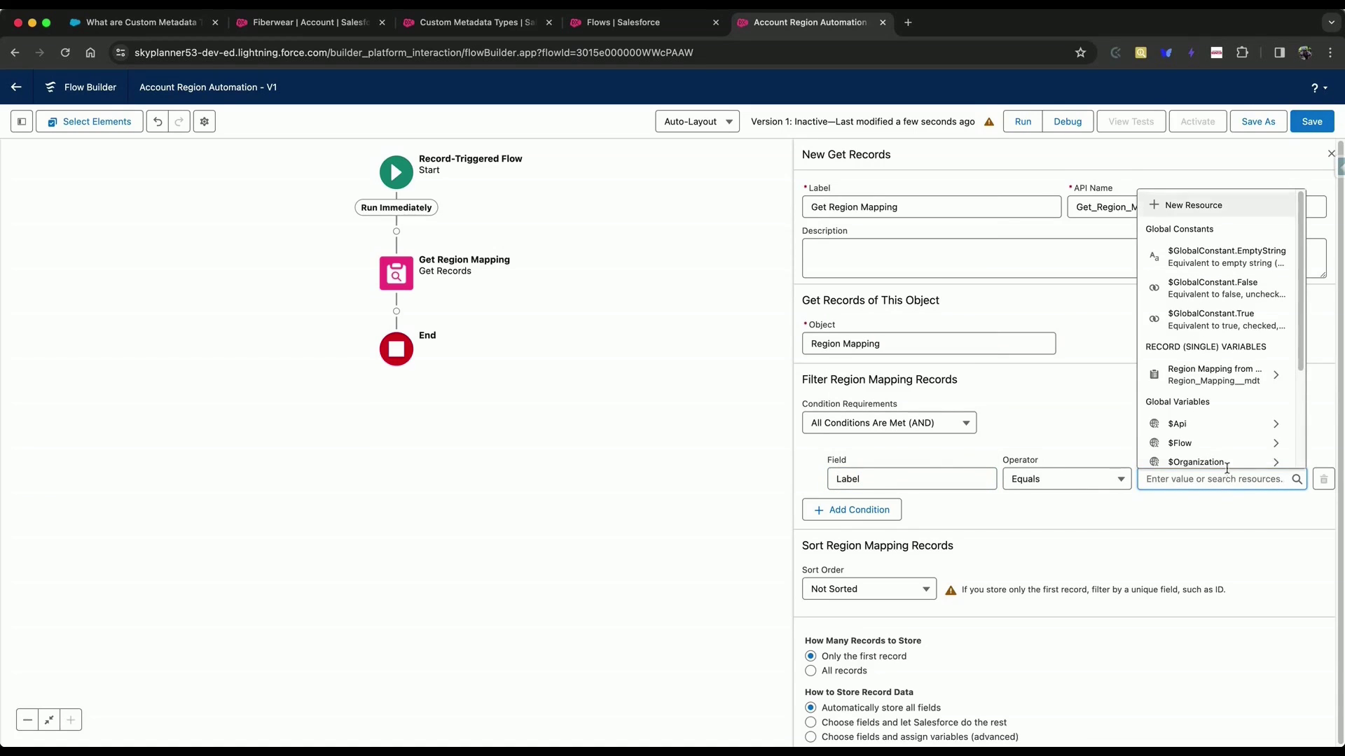
pyautogui.scroll(-2, 1211, 420)
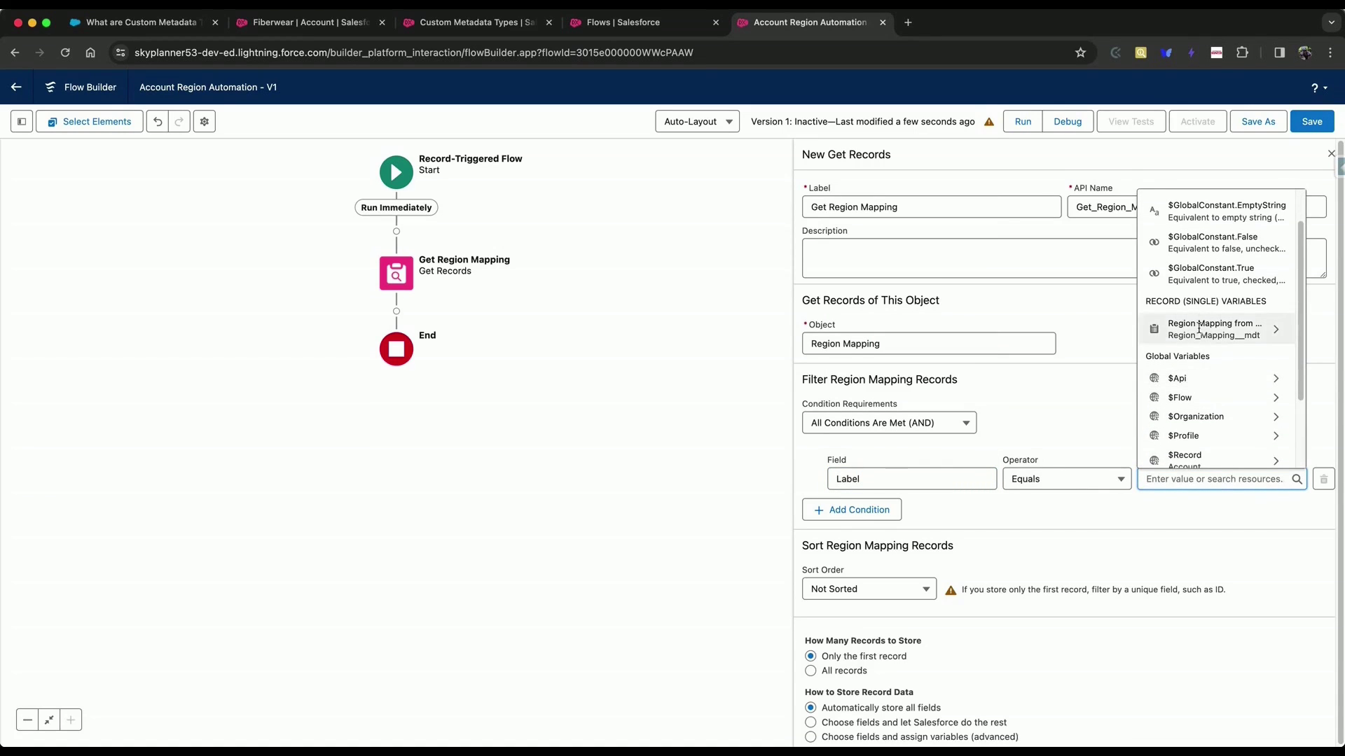
pyautogui.scroll(-1, 1208, 402)
pyautogui.click(1213, 441)
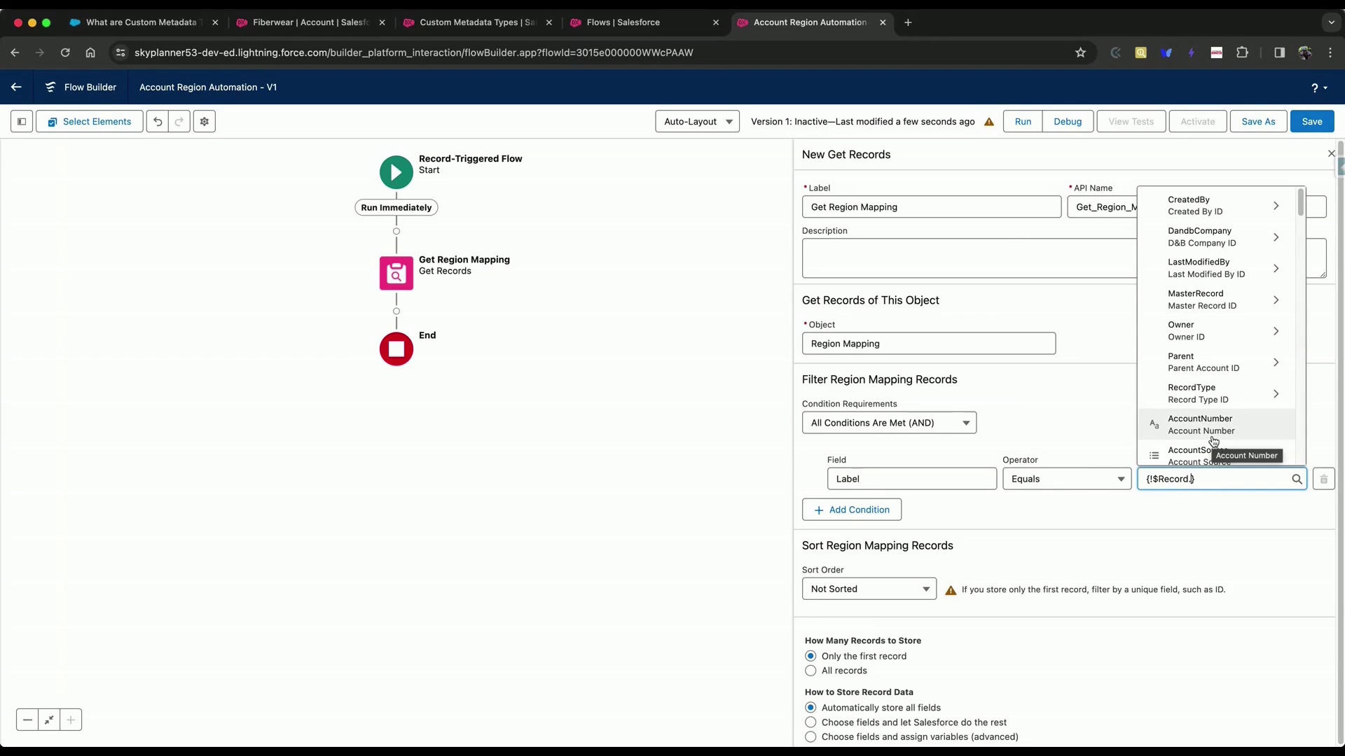
pyautogui.write('coun')
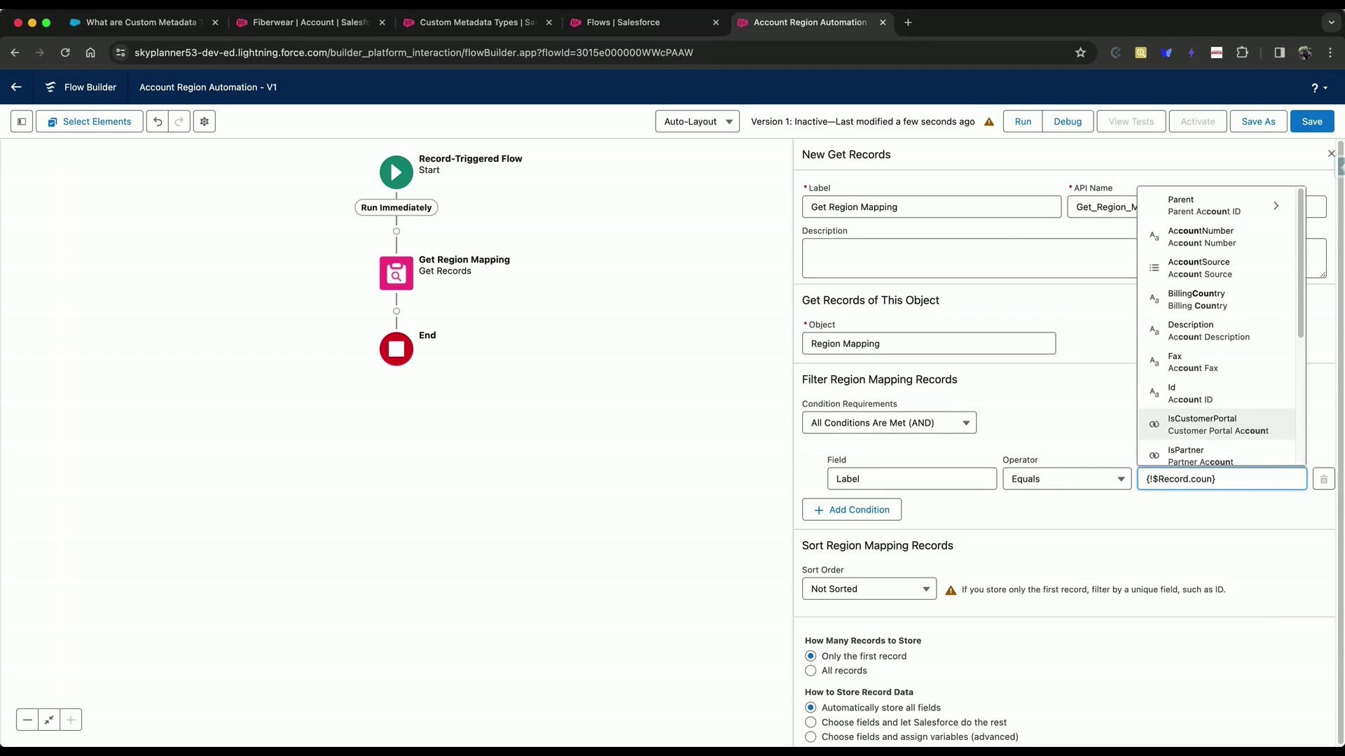
pyautogui.scroll(-1, 1229, 399)
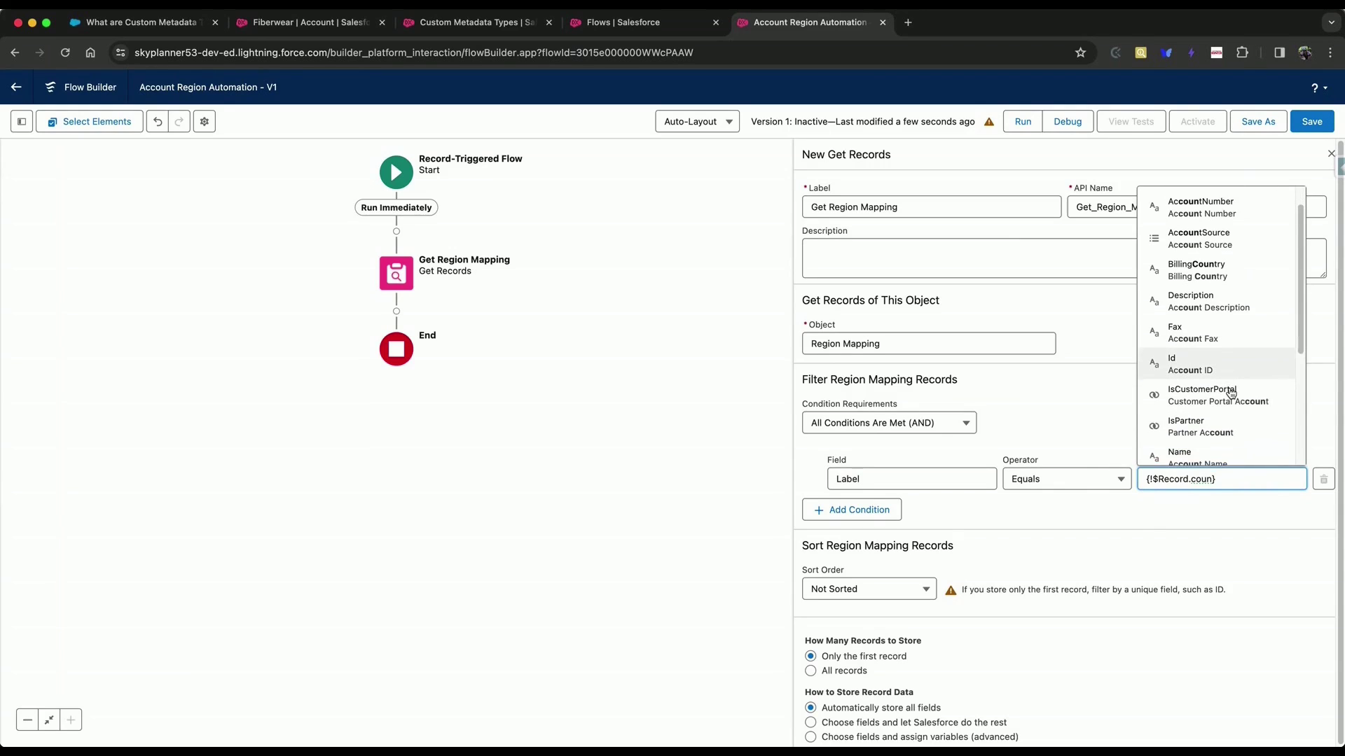
pyautogui.write('tr')
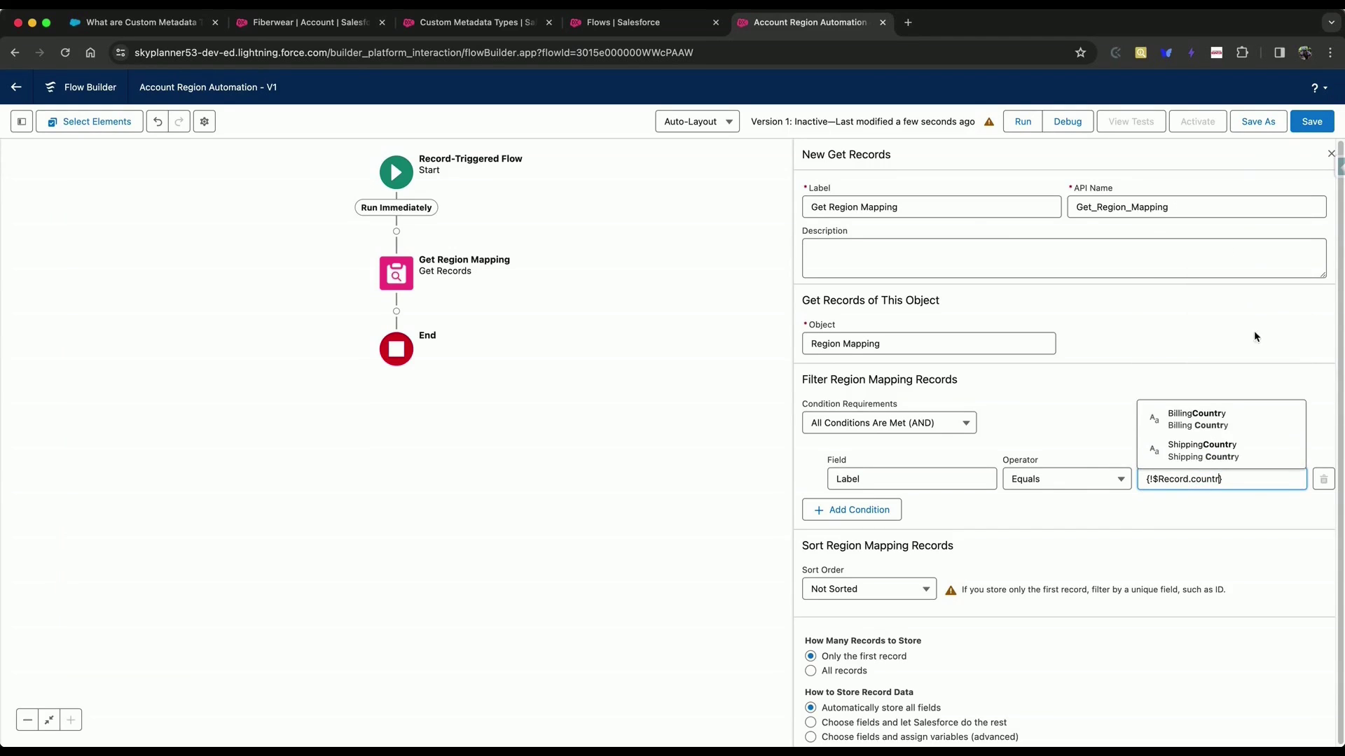
pyautogui.click(1211, 424)
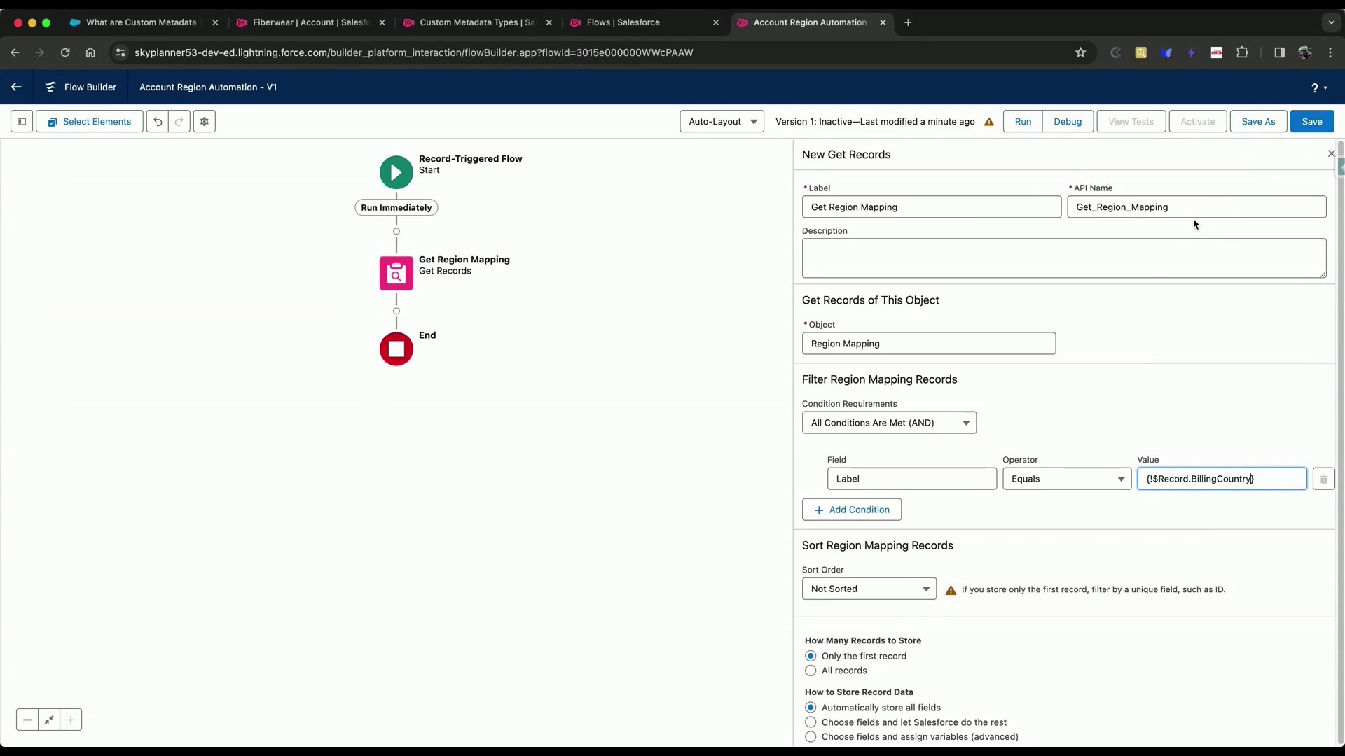
pyautogui.click(1315, 120)
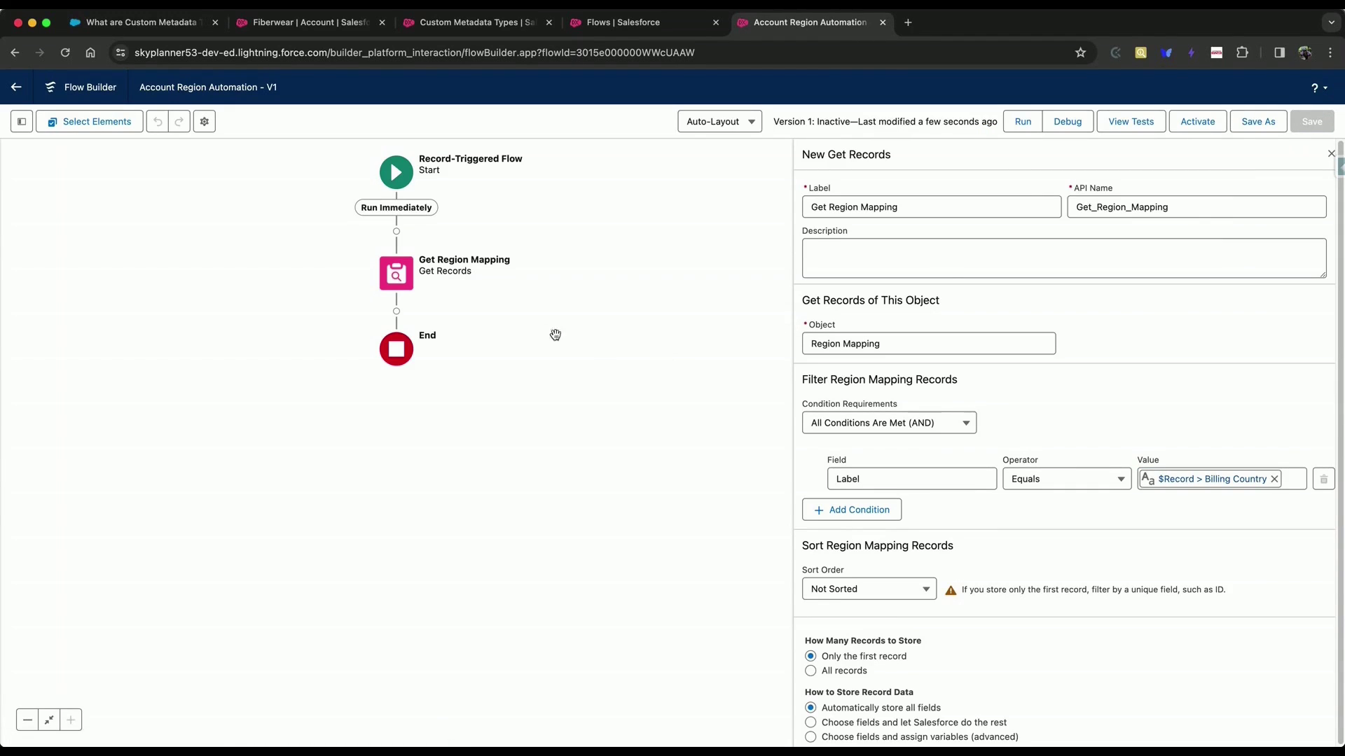
# Add an Update Triggering Record step labelled 'Update Account Region' after Get Region Mapping.
pyautogui.click(396, 312)
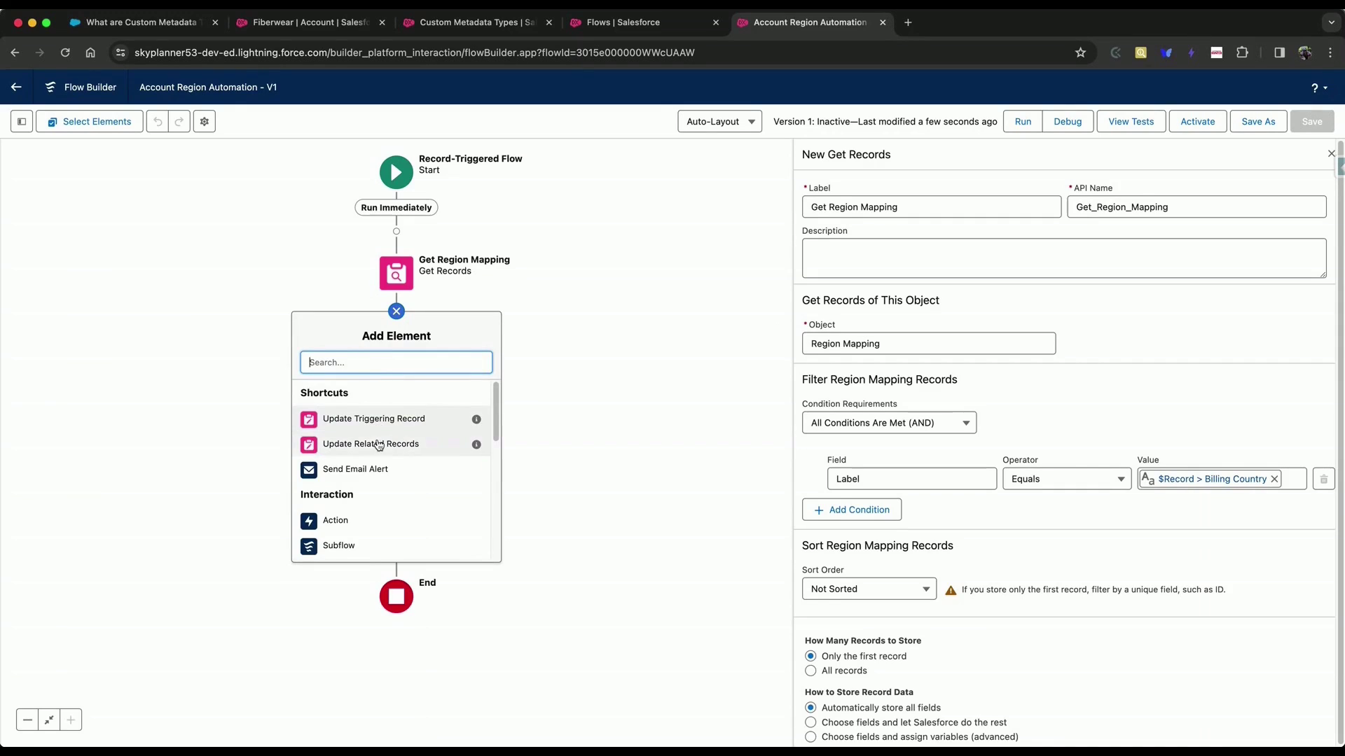
pyautogui.click(417, 424)
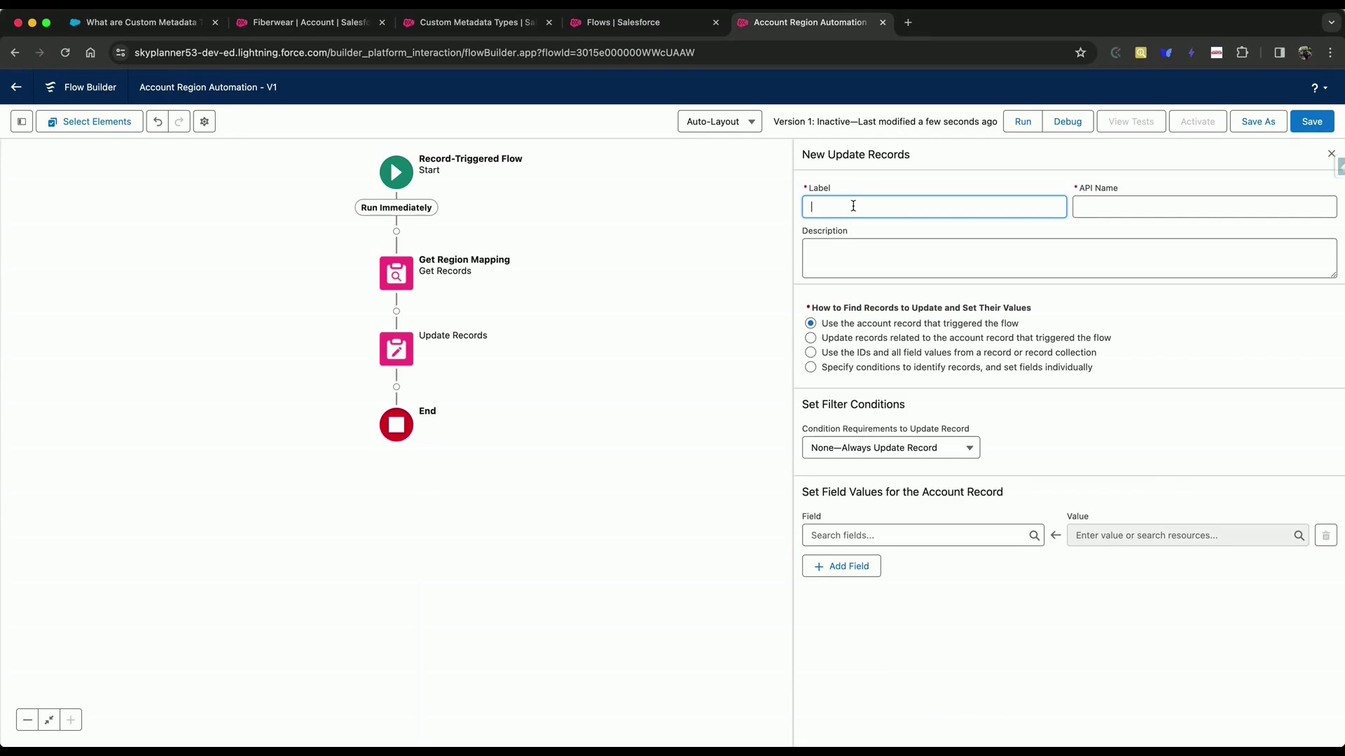
pyautogui.write('Update Accoun')
pyautogui.click(1167, 205)
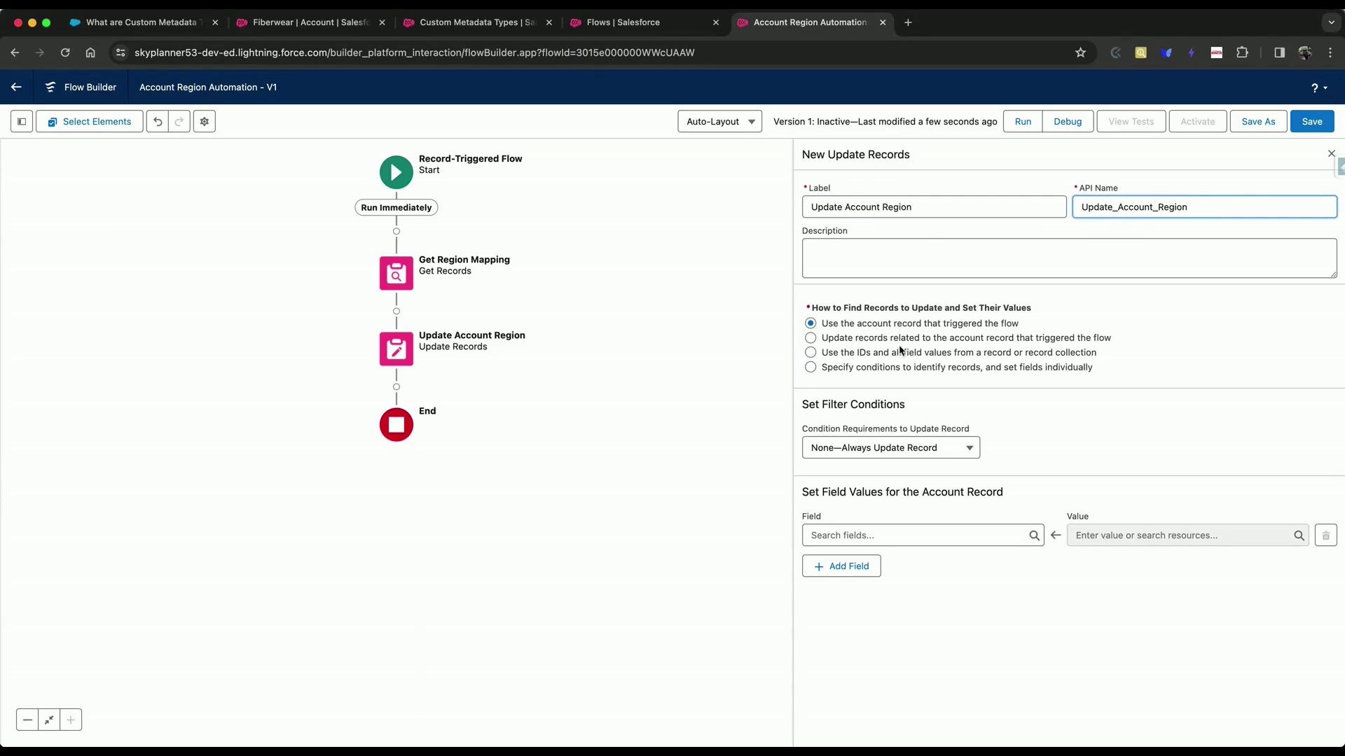
# Set Region__c to Get_Region_Mapping.Region__c, then save and activate the flow.
pyautogui.click(863, 535)
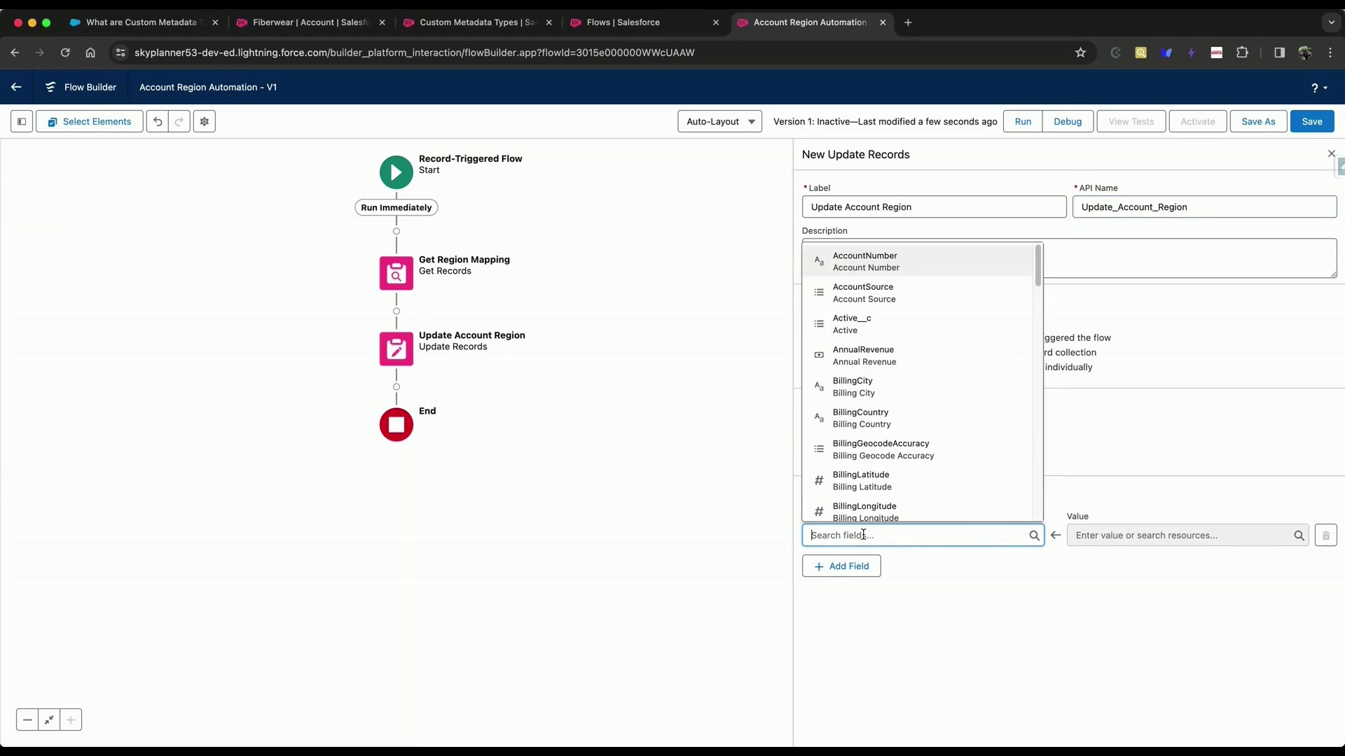
pyautogui.write('region')
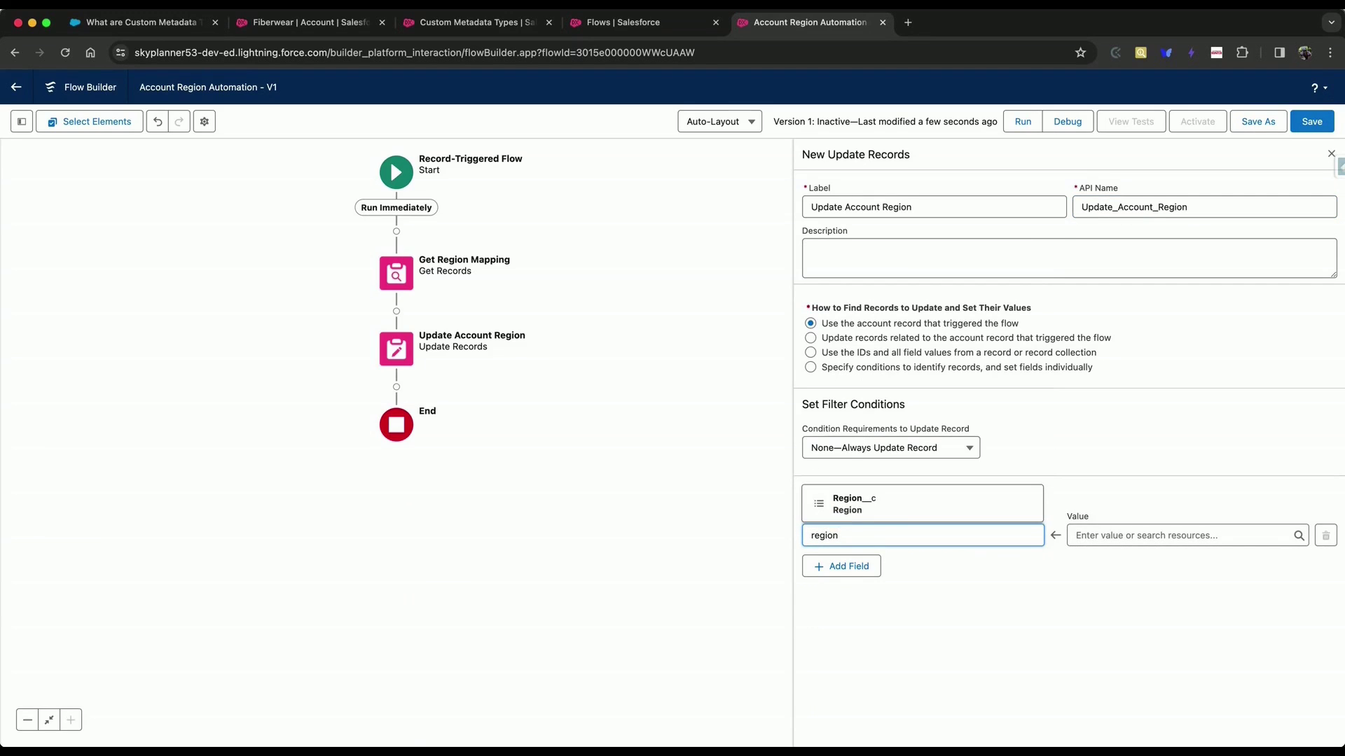
pyautogui.click(1129, 530)
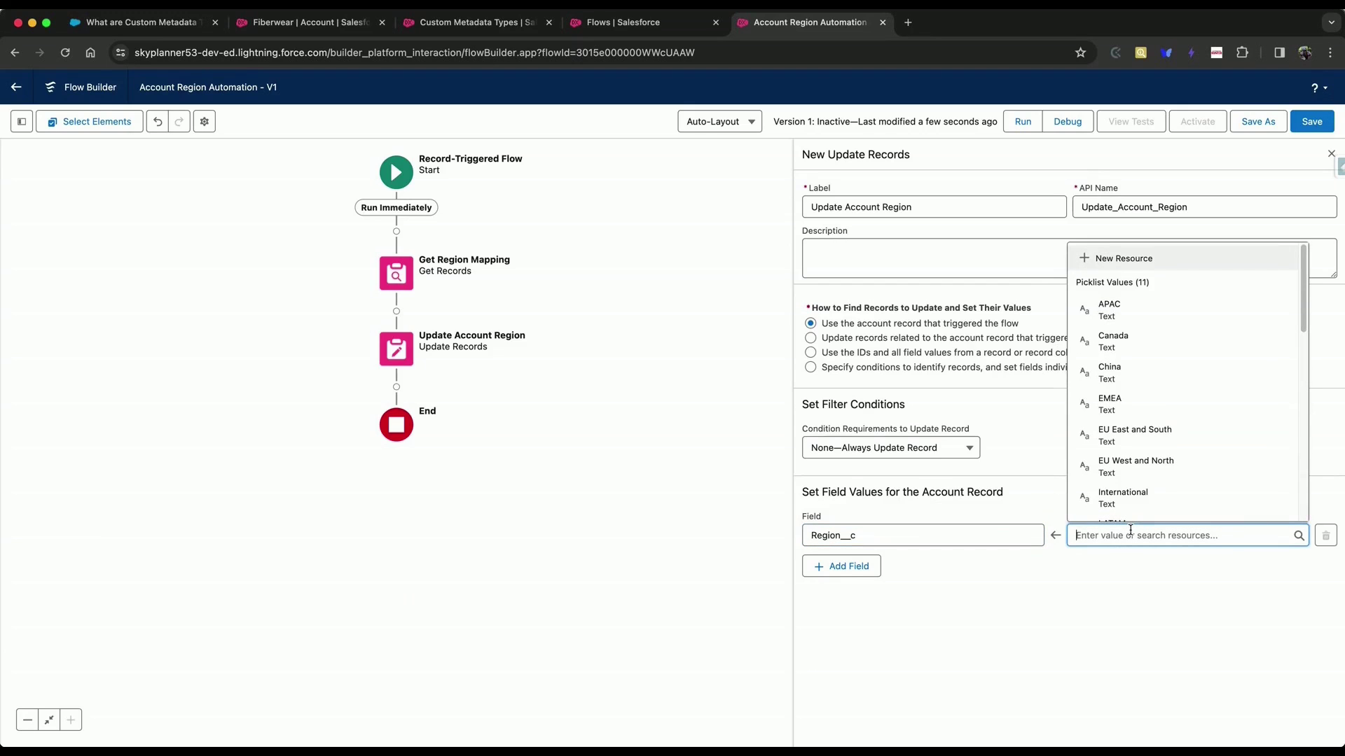
pyautogui.scroll(-10, 1191, 445)
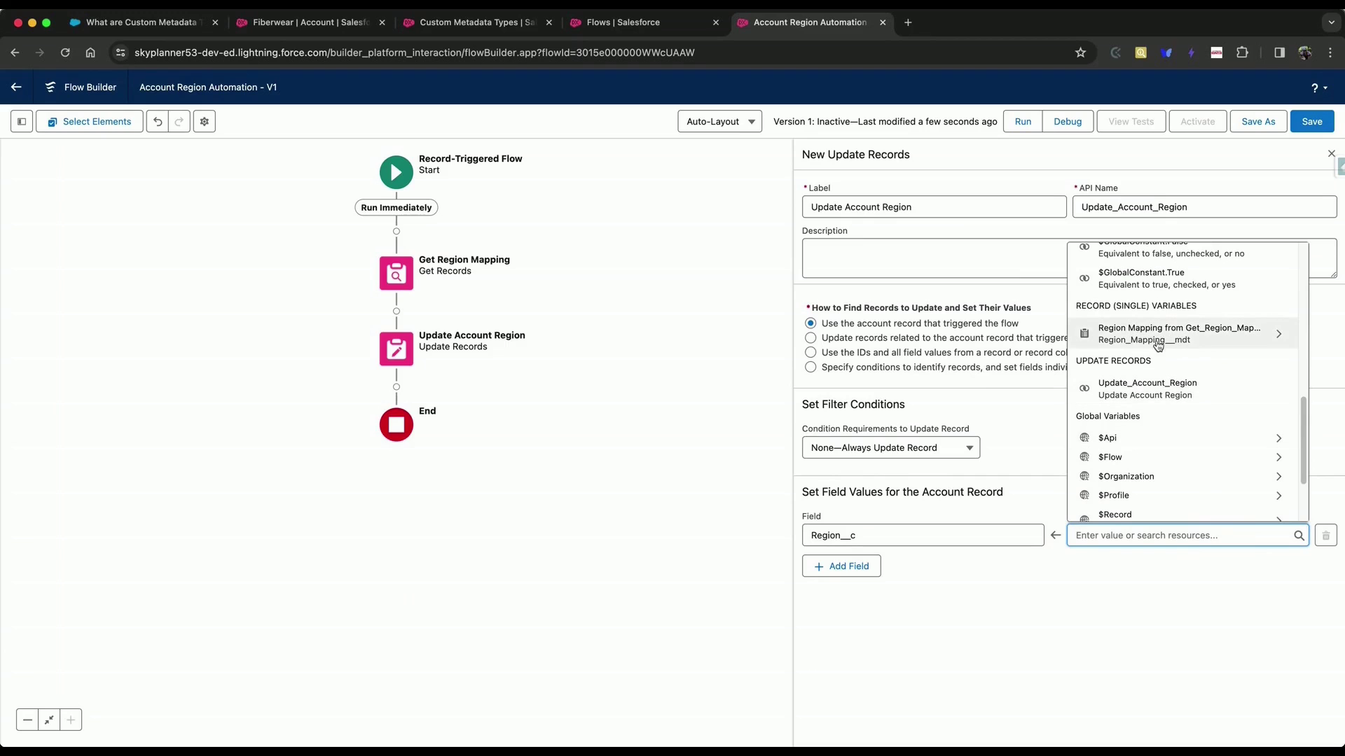
pyautogui.click(1160, 340)
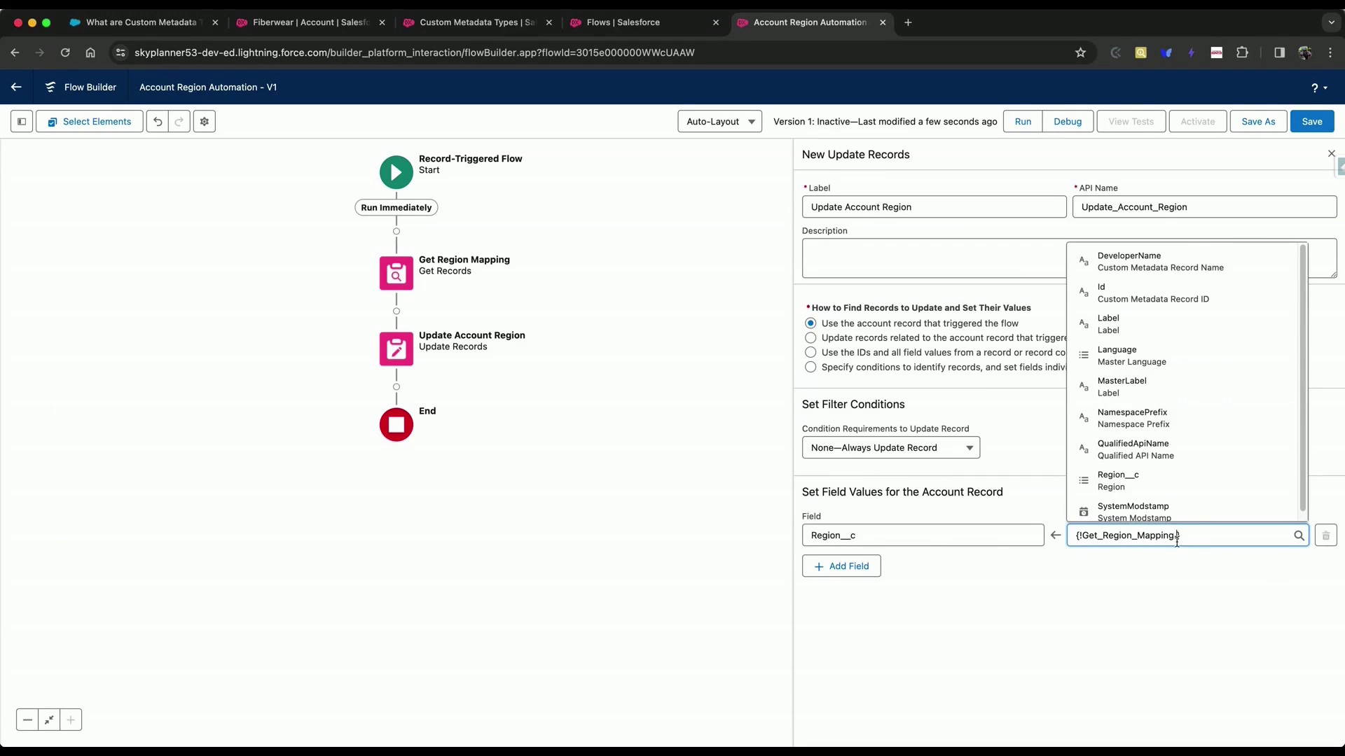
pyautogui.click(1186, 484)
pyautogui.click(1315, 126)
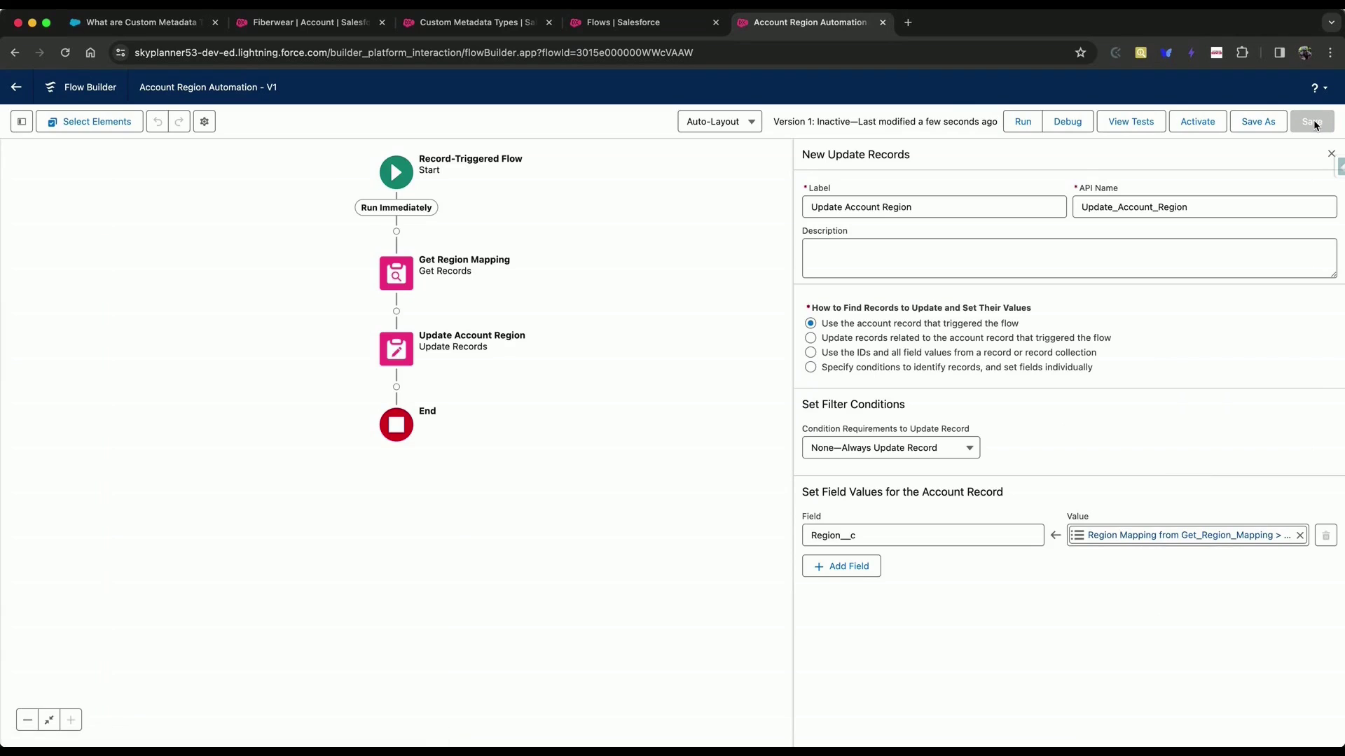
pyautogui.click(1205, 128)
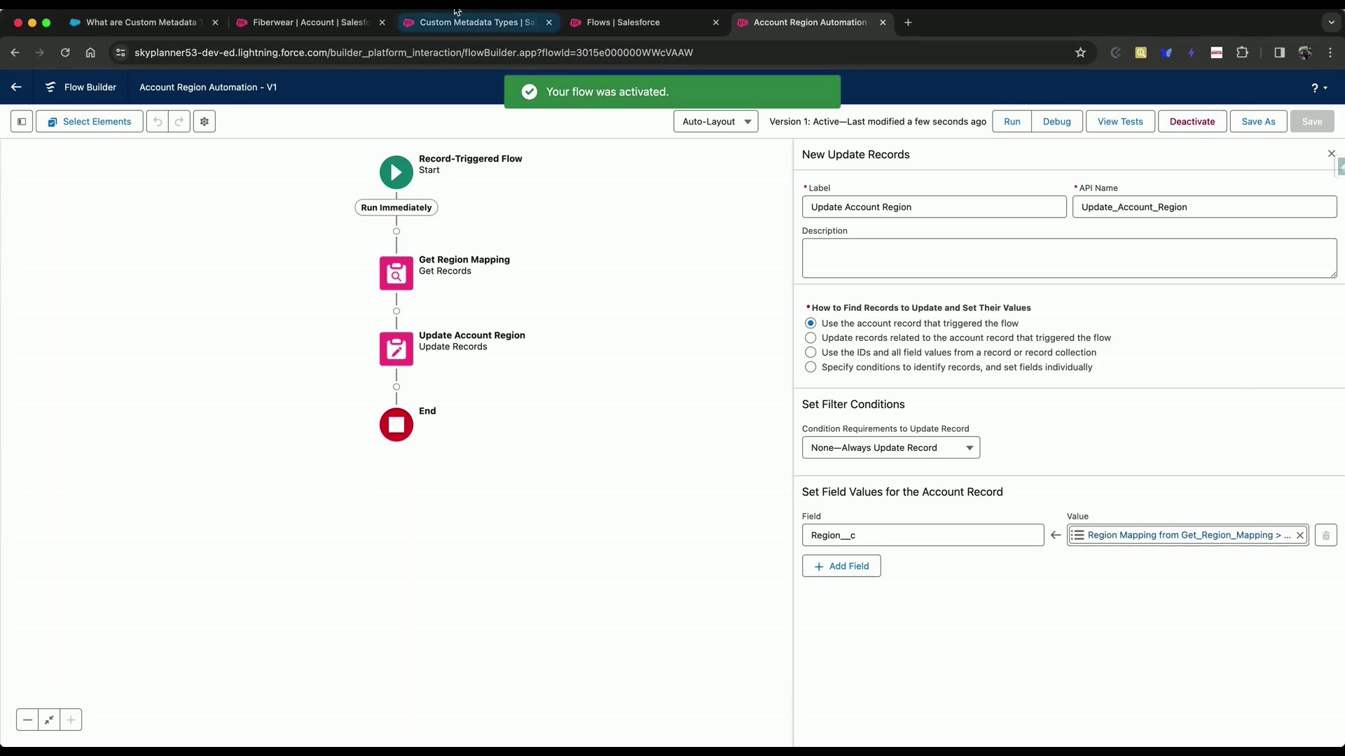
# On the Fiberwear account, change Billing Country from USA to Spain and save, expecting Region EU.
pyautogui.click(350, 23)
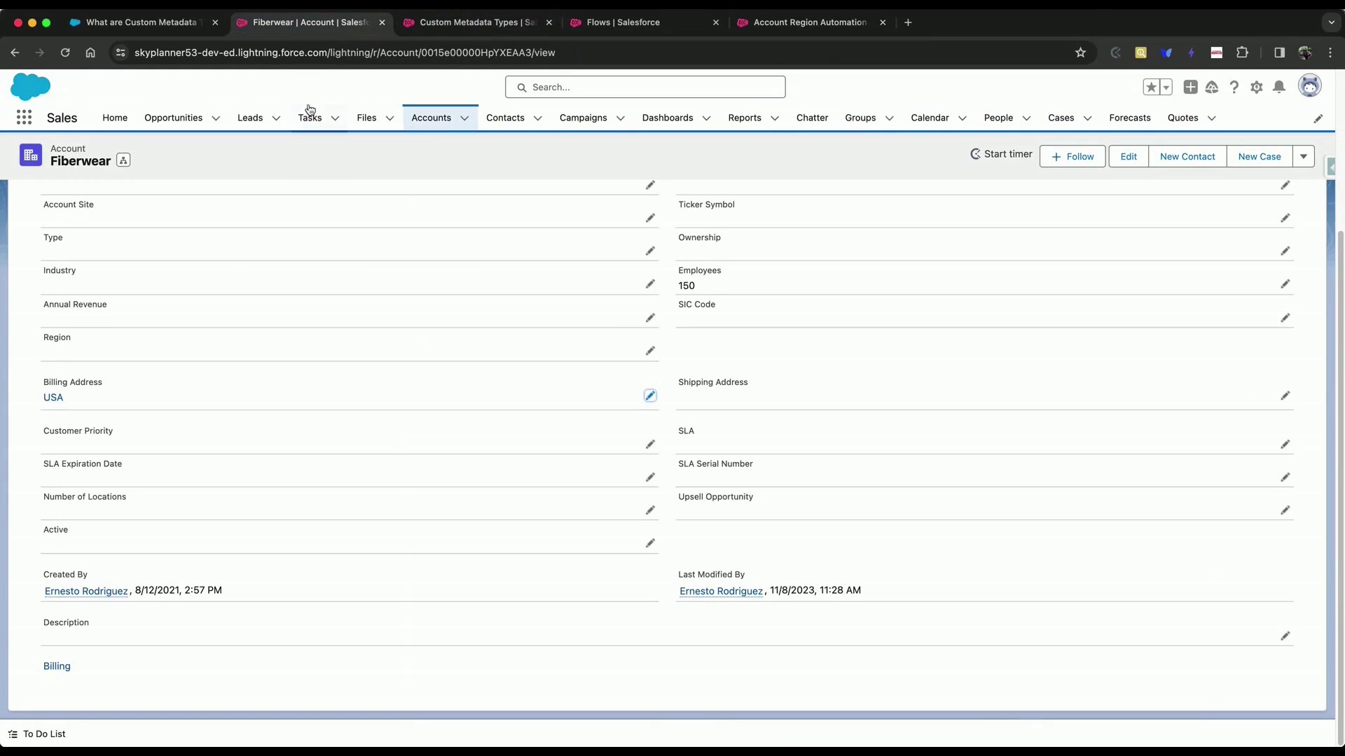
pyautogui.scroll(3, 276, 345)
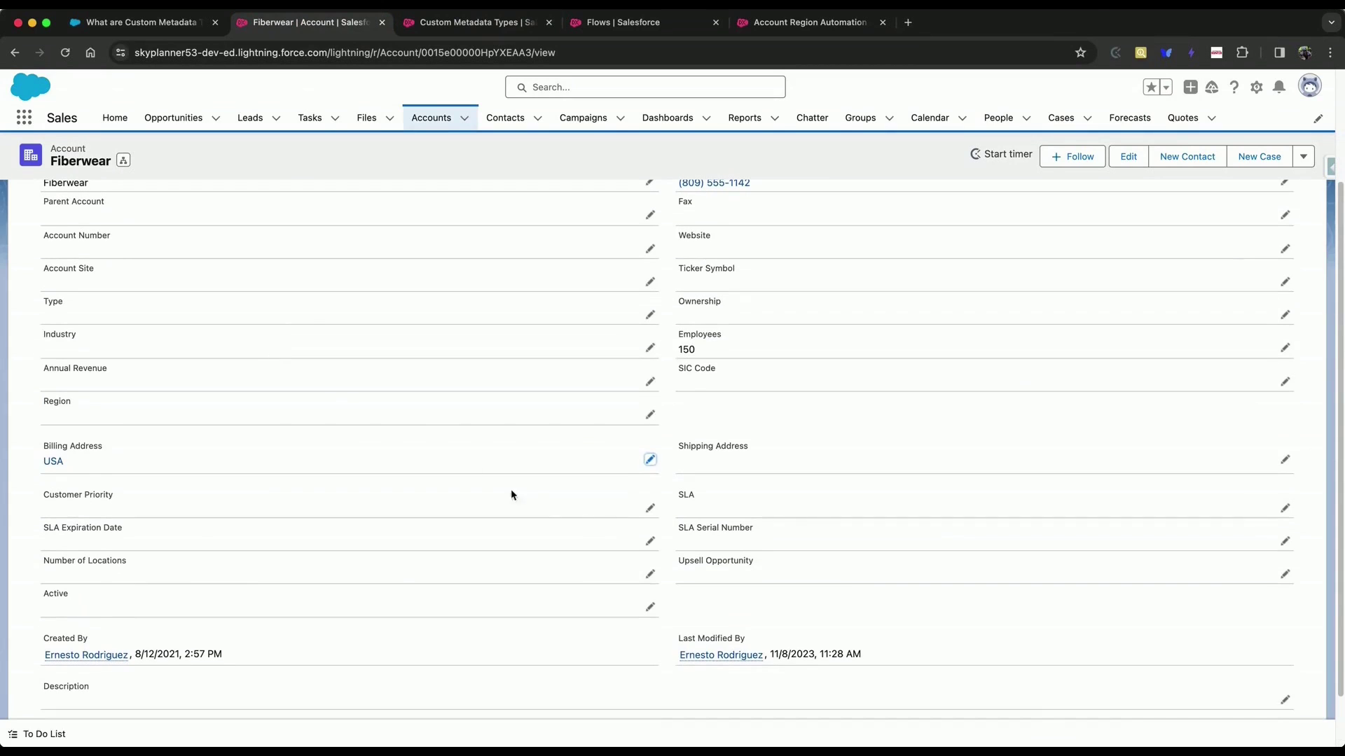
pyautogui.click(649, 460)
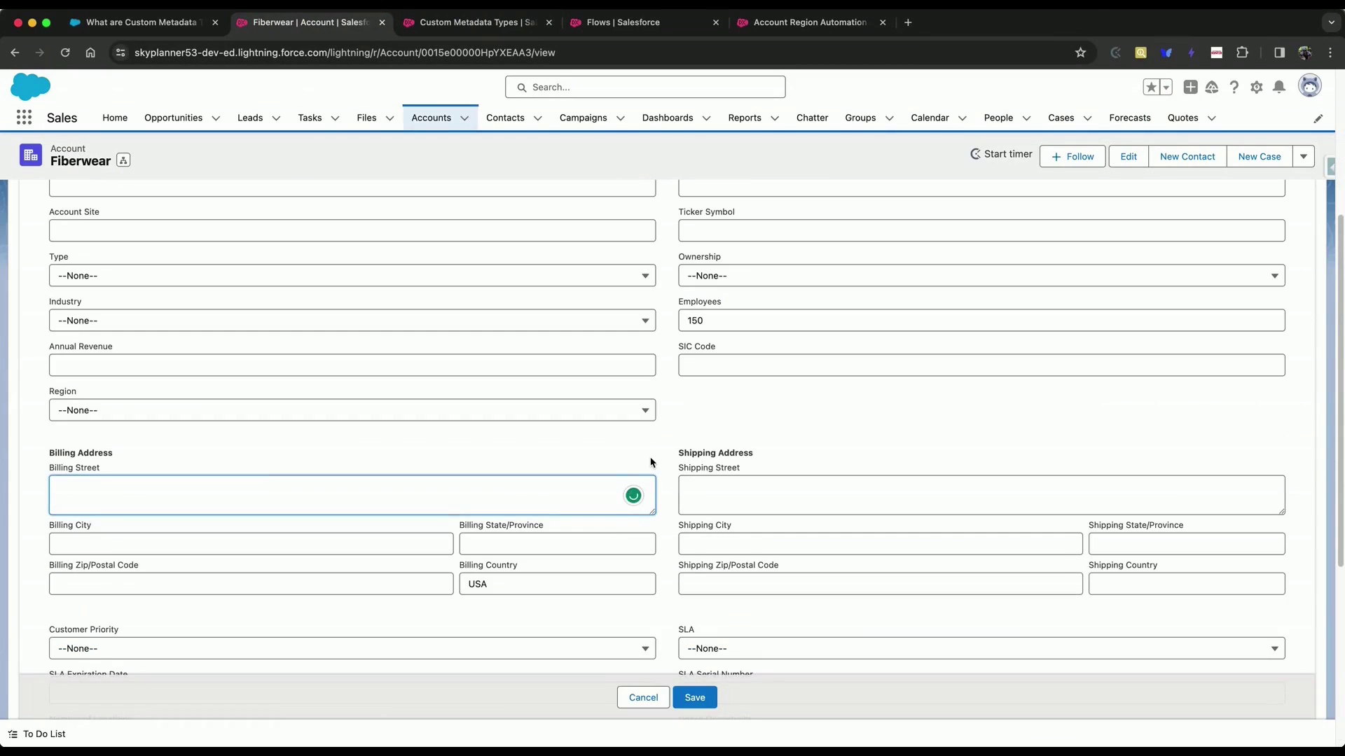
pyautogui.moveTo(542, 586); pyautogui.dragTo(418, 573)
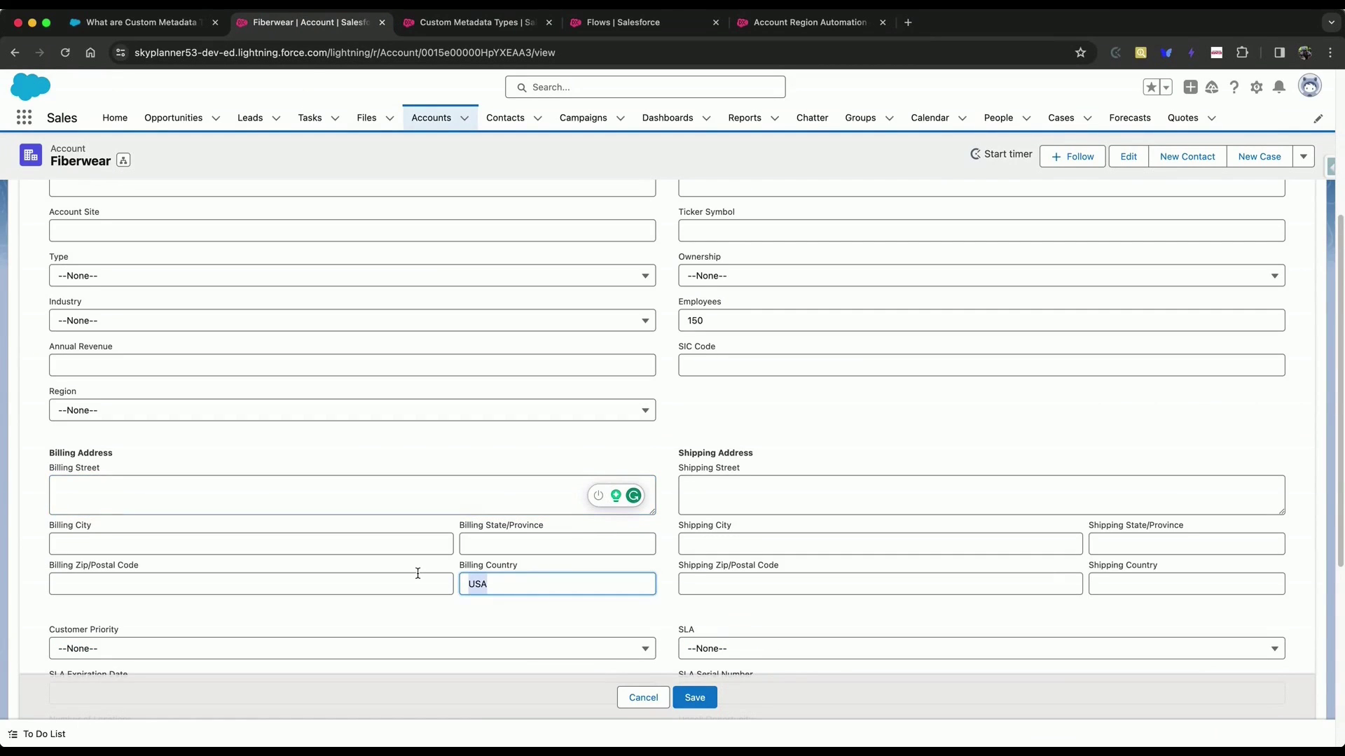
pyautogui.write('Spain')
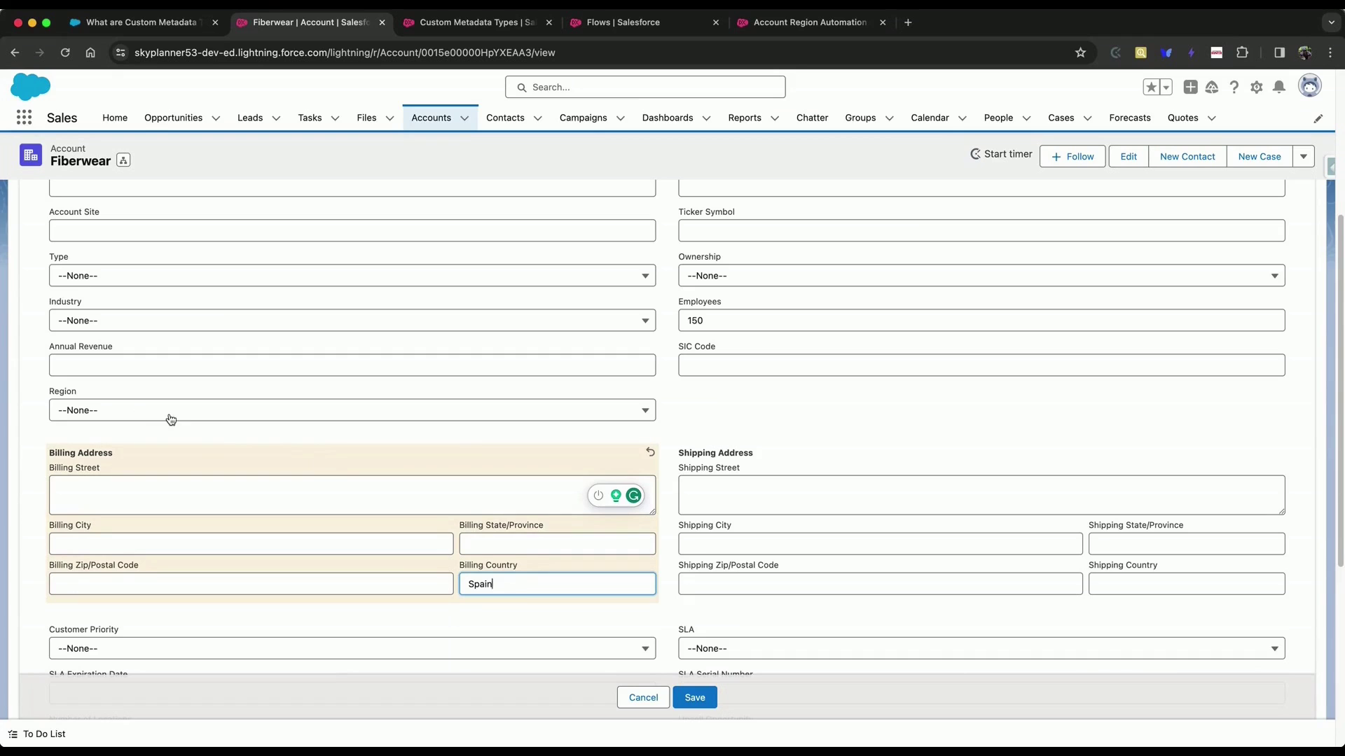
pyautogui.click(707, 698)
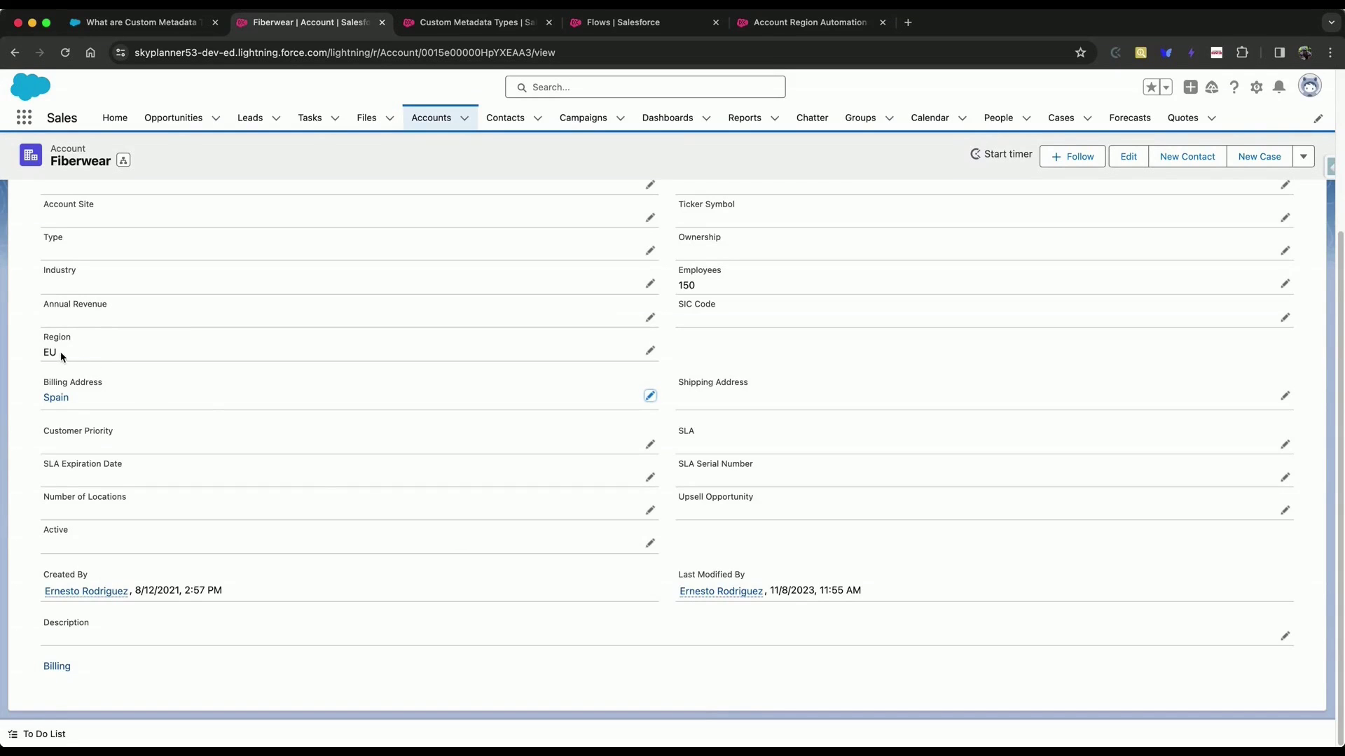
# Change Fiberwear's Billing Country to Brazil and save, expecting Region LATAM.
pyautogui.click(650, 395)
pyautogui.moveTo(539, 518); pyautogui.dragTo(406, 509)
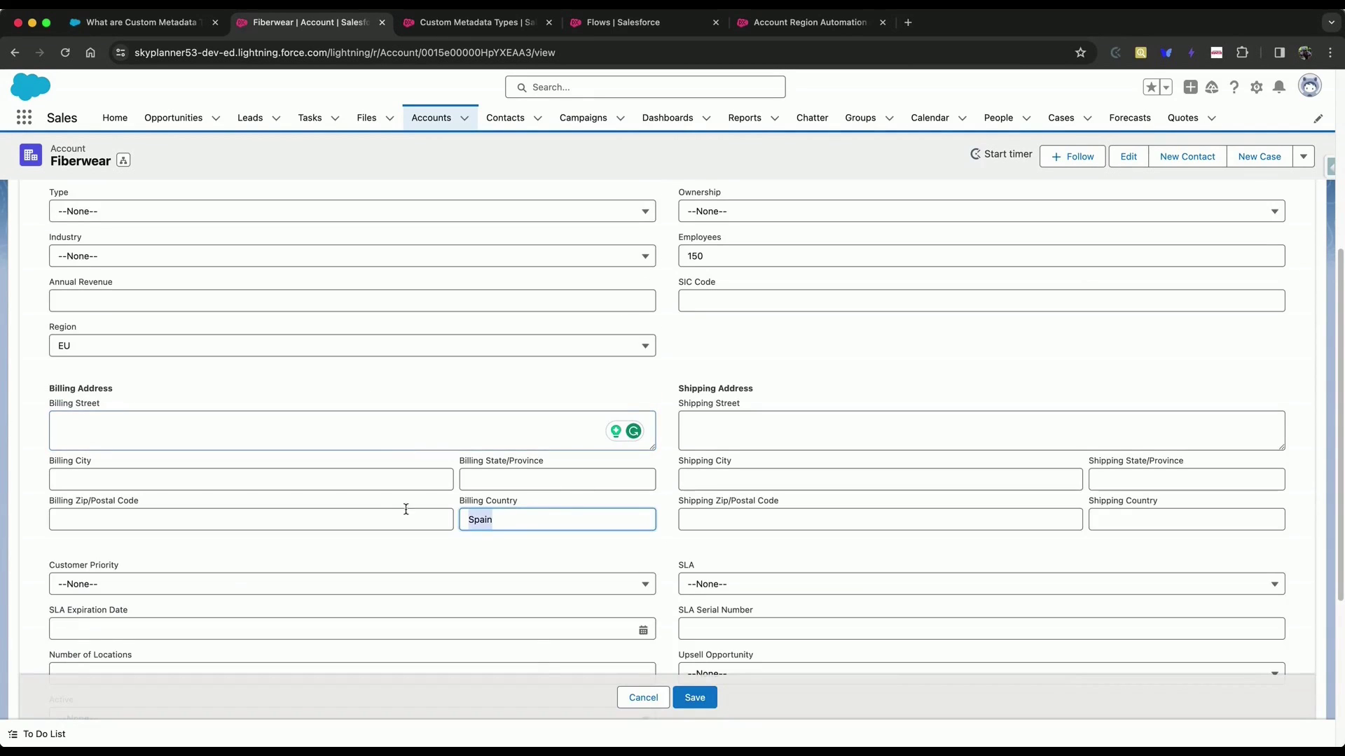
pyautogui.write('Brazil')
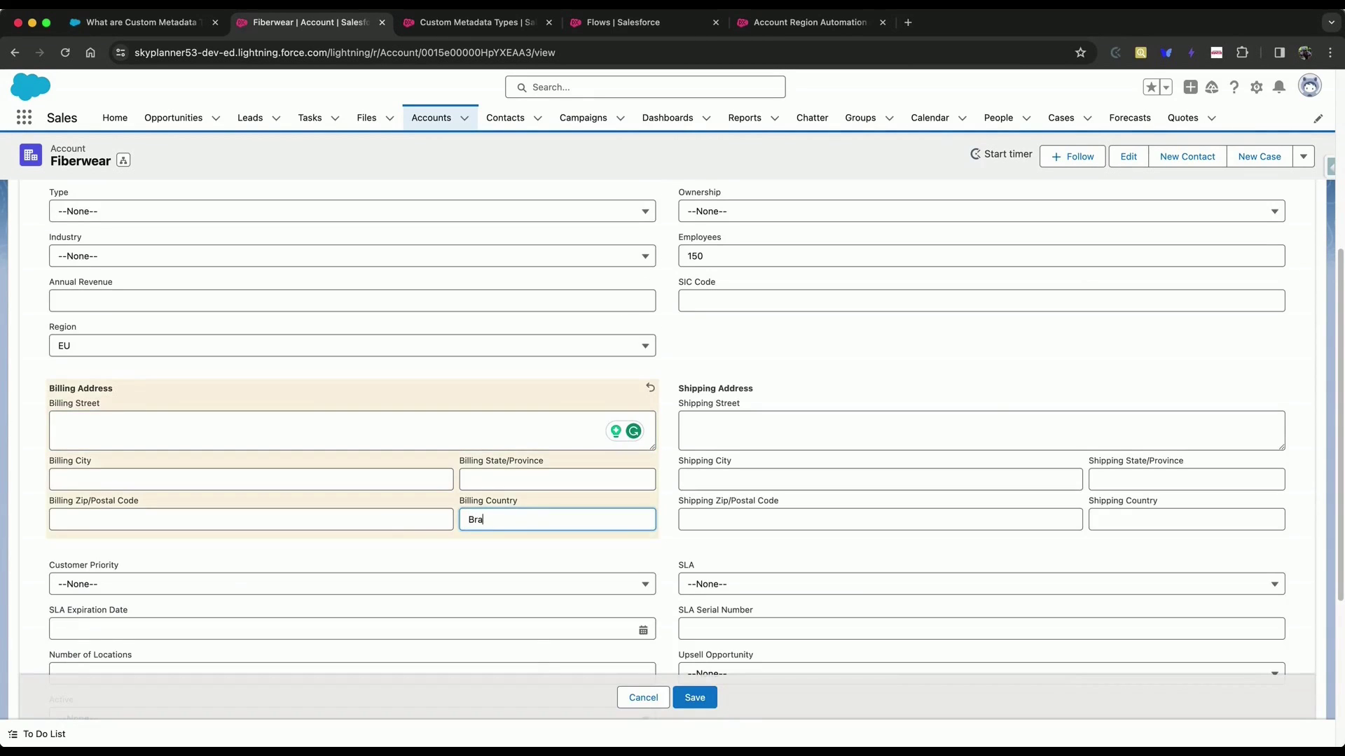
pyautogui.click(694, 698)
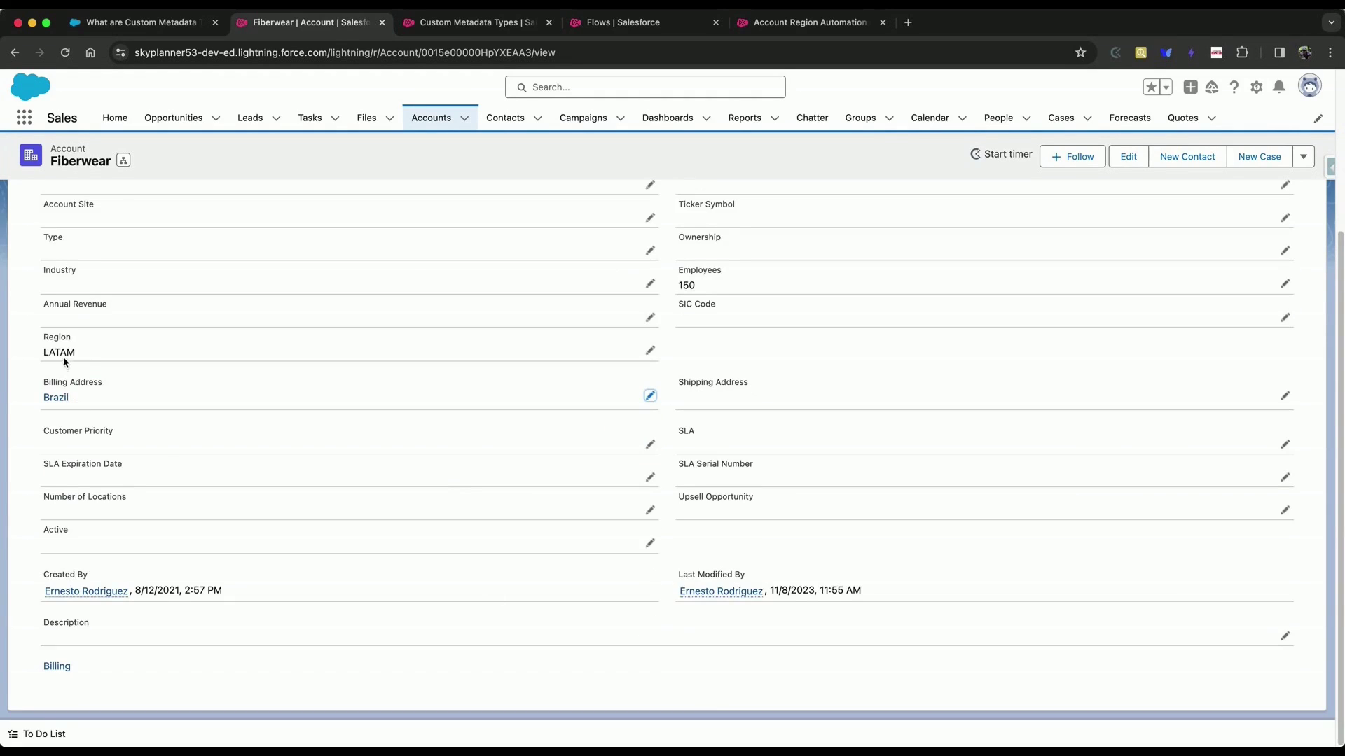
# Set Fiberwear's Billing Country back to USA and save, so Region shows North America.
pyautogui.click(650, 395)
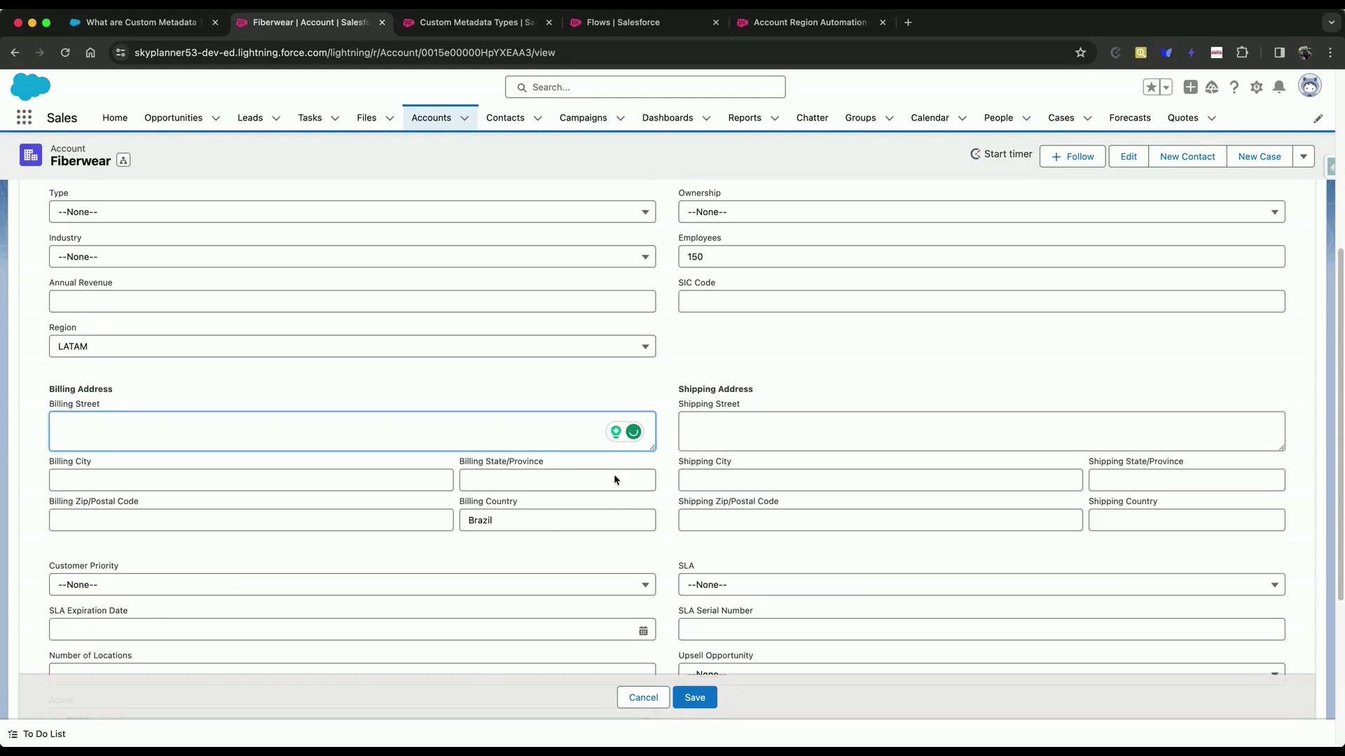
pyautogui.moveTo(537, 522); pyautogui.dragTo(384, 516)
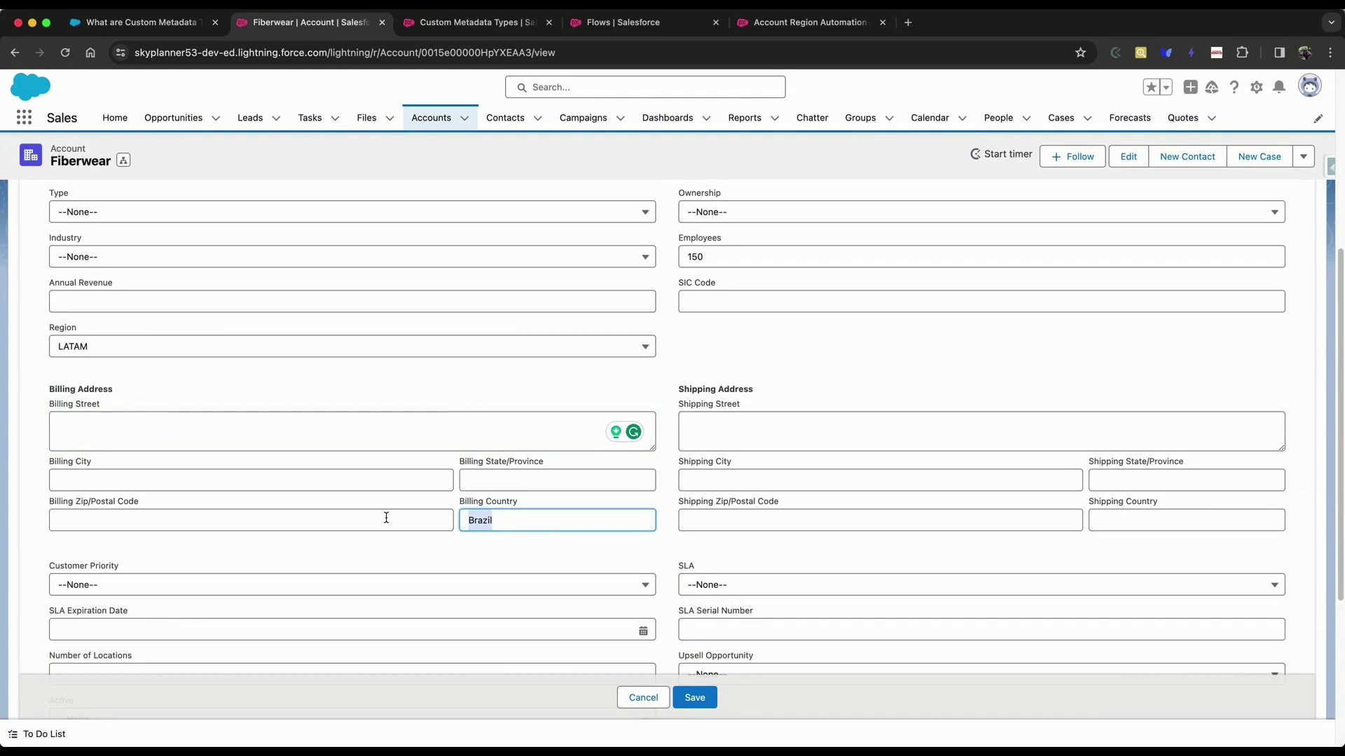
pyautogui.write('USA')
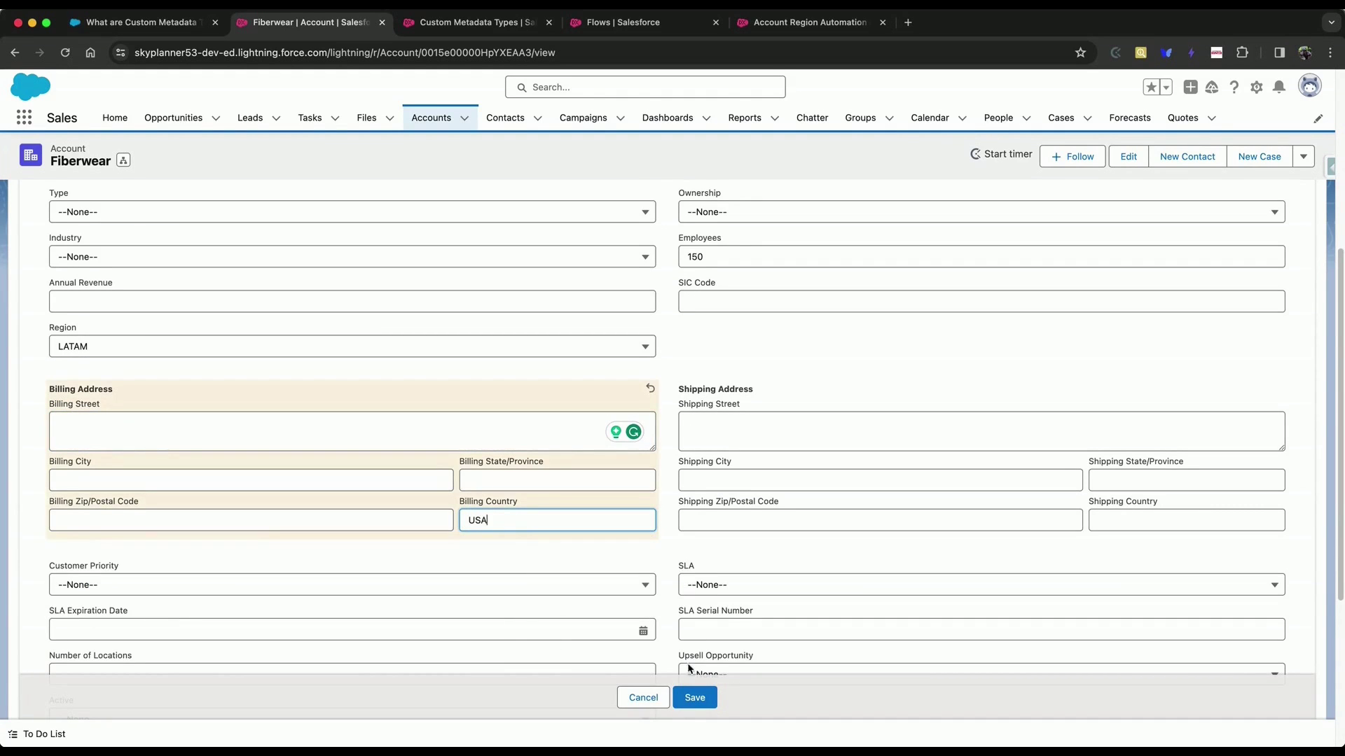
pyautogui.click(695, 698)
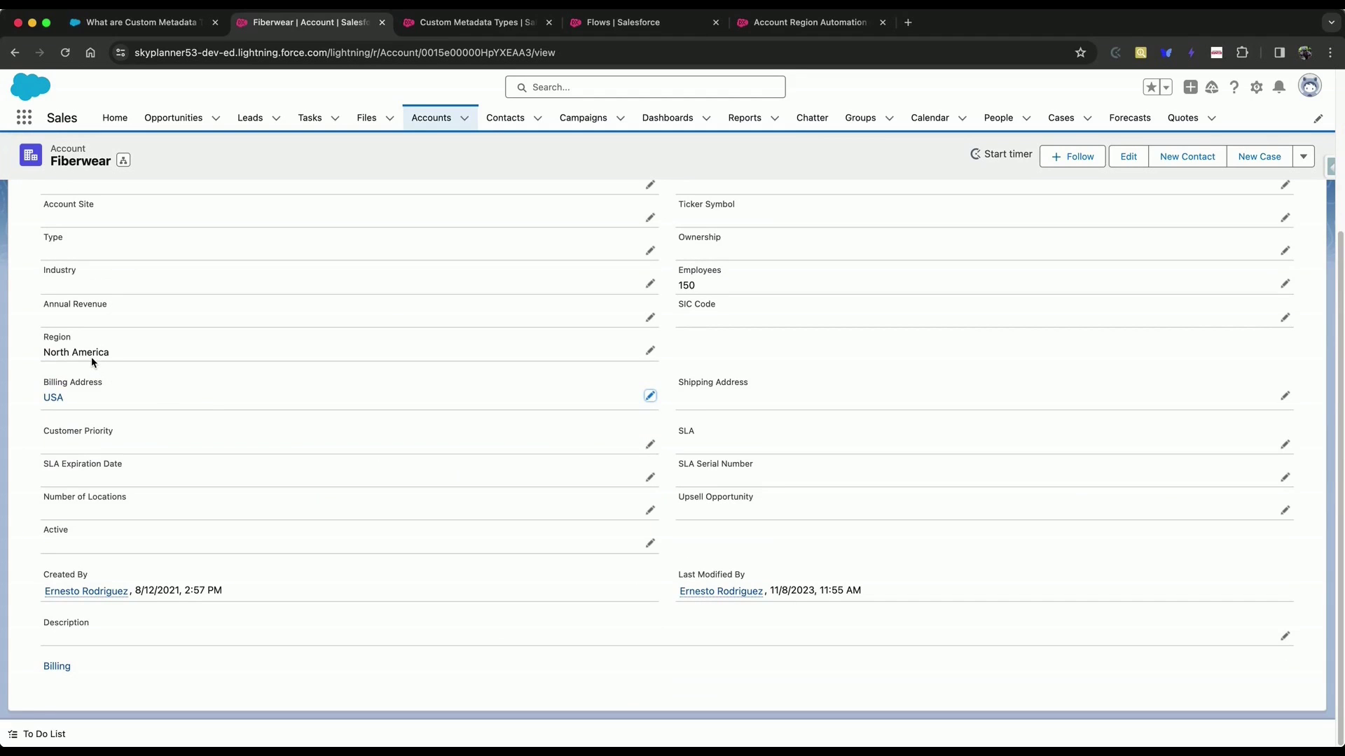